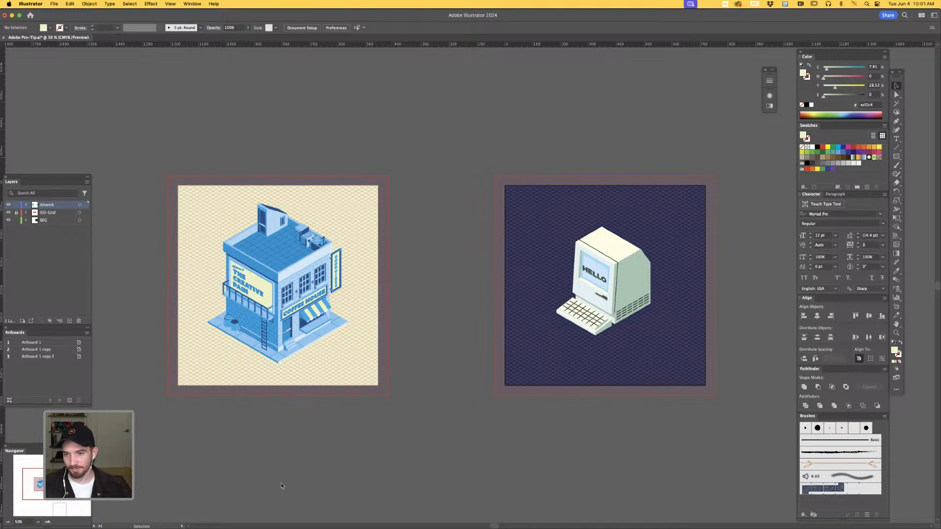
{"action": "key", "text": "Tab"}
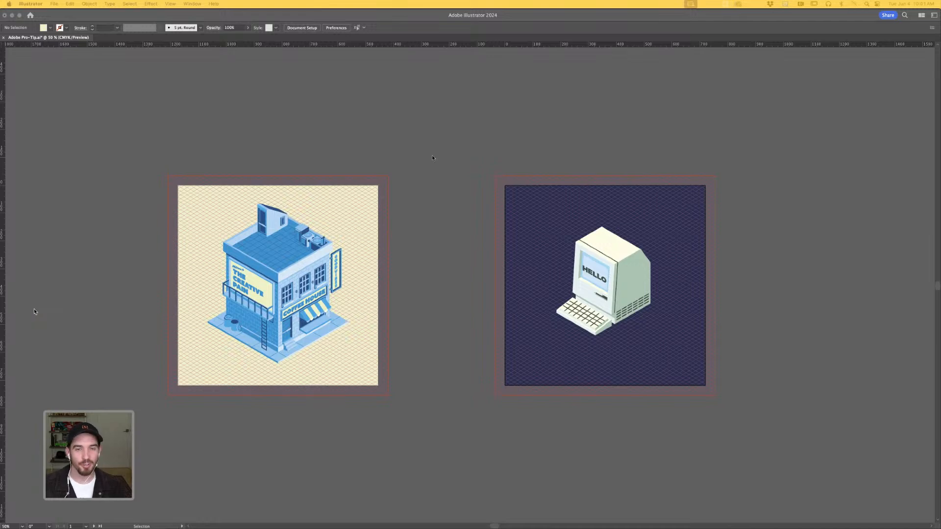
{"action": "key", "text": "Tab"}
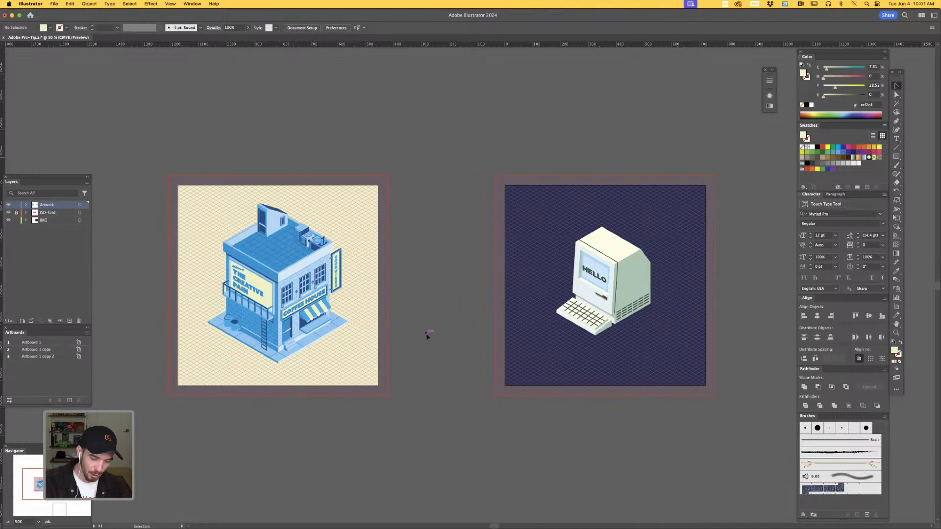
- Examine the isometric coffee house illustration on its grid, both as a whole and up close
{"action": "left_click_drag", "start_coordinate": [428, 353], "coordinate": [538, 331]}
{"action": "key", "text": "super+equal"}
{"action": "key", "text": "super+equal"}
{"action": "left_click_drag", "start_coordinate": [579, 296], "coordinate": [598, 368]}
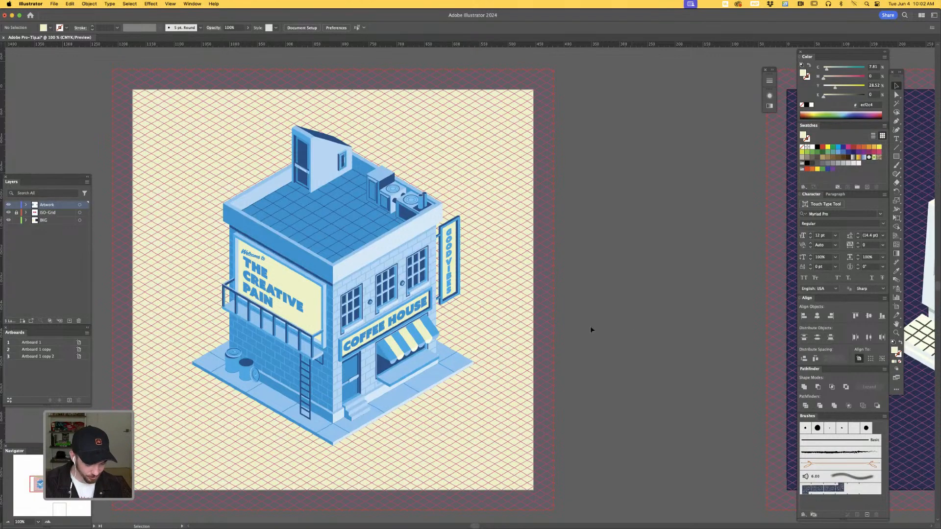
{"action": "key", "text": "space"}
{"action": "left_click_drag", "start_coordinate": [582, 327], "coordinate": [623, 333]}
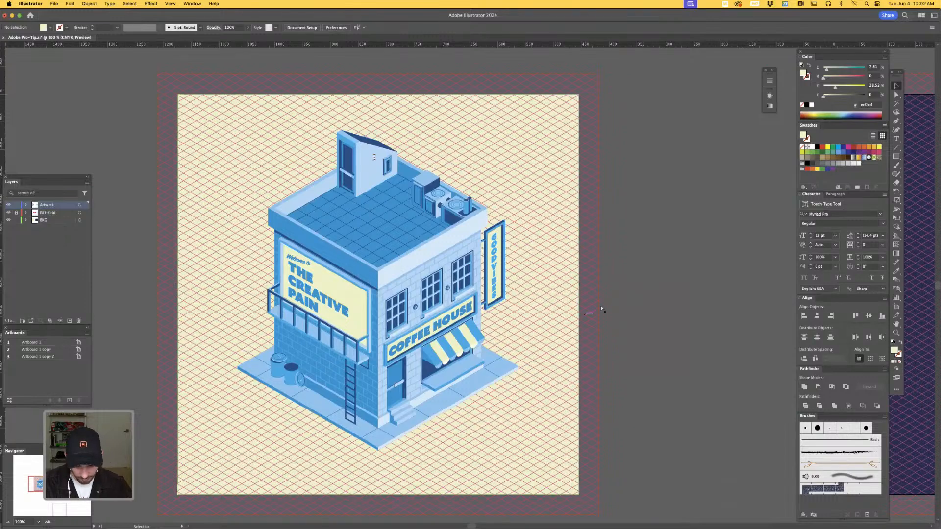
{"action": "key", "text": "super+equal"}
{"action": "key", "text": "super+equal"}
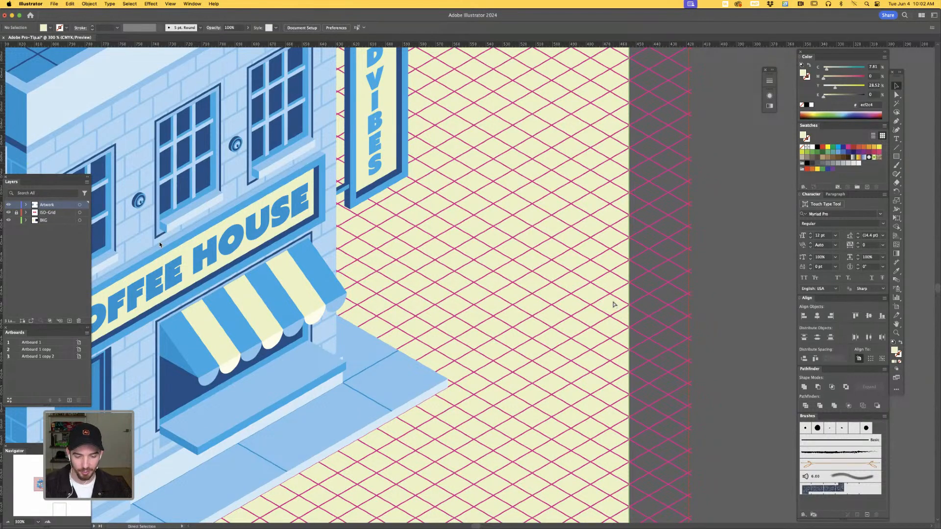
{"action": "key", "text": "super+minus"}
{"action": "key", "text": "super+minus"}
{"action": "key", "text": "super+minus"}
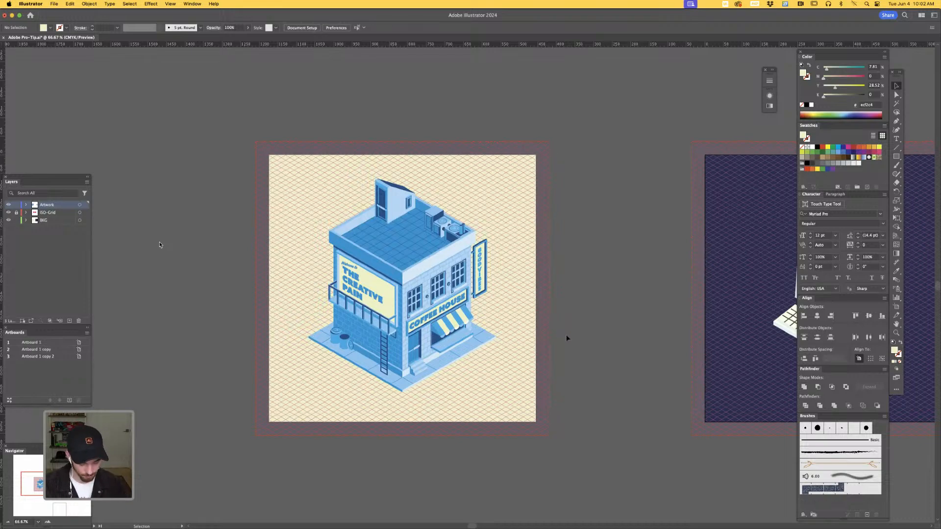
{"action": "key", "text": "super+plus"}
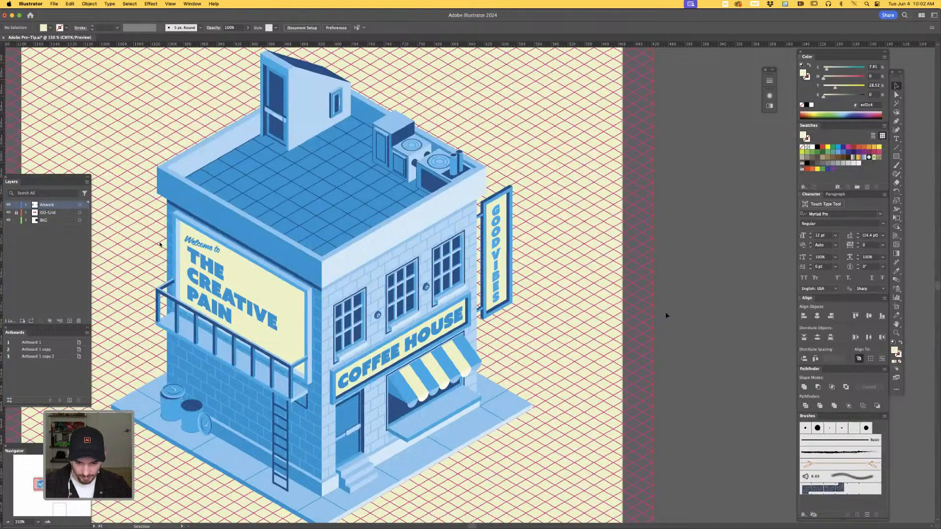
{"action": "left_click_drag", "start_coordinate": [650, 253], "coordinate": [683, 267]}
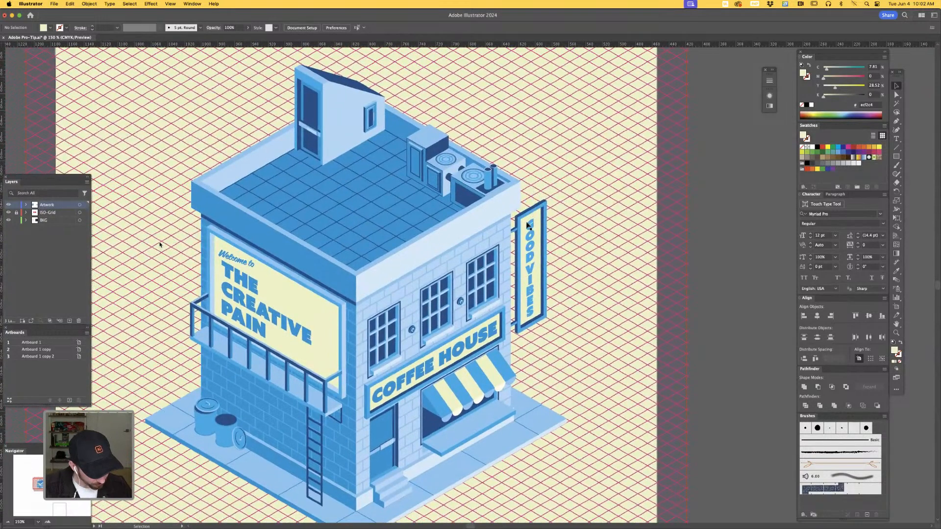
- Compare the coffee house's edges with the isometric grid in Outline and Preview modes, focusing on the front base corner
{"action": "key", "text": "super+y"}
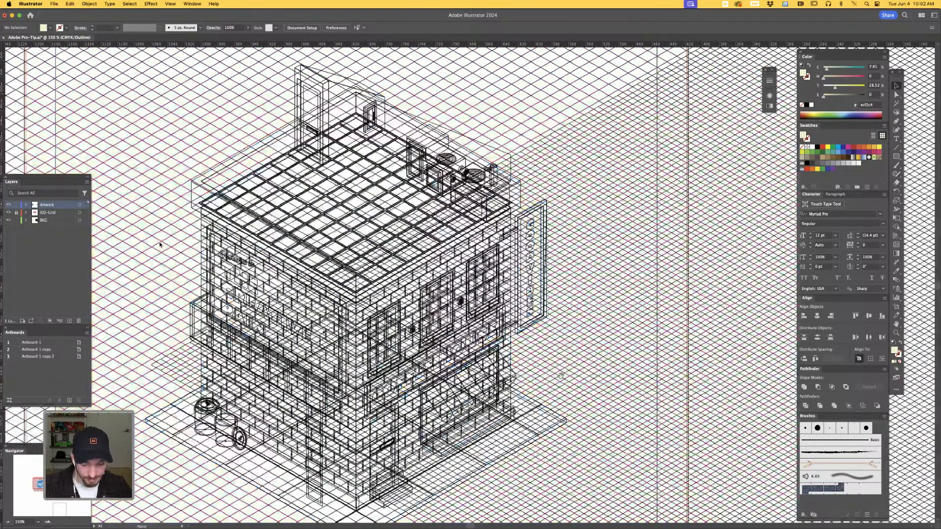
{"action": "left_click_drag", "start_coordinate": [543, 406], "coordinate": [562, 381]}
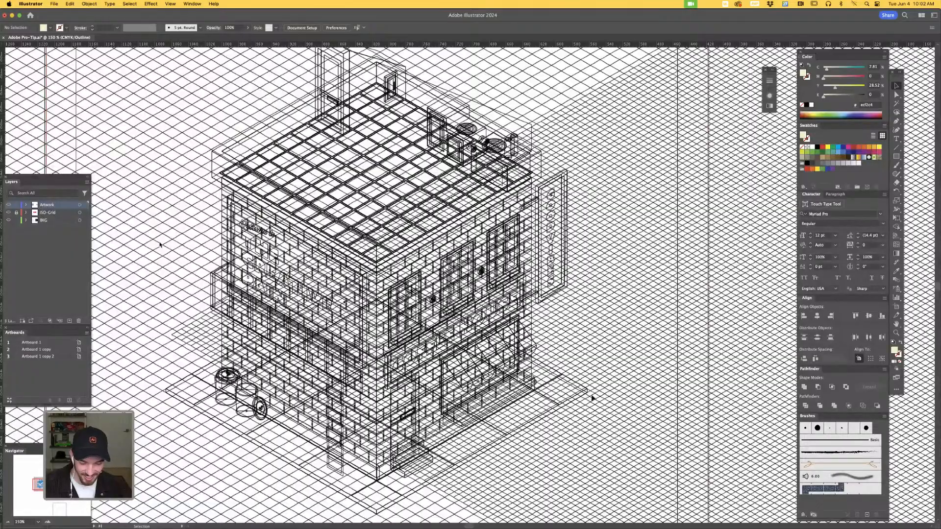
{"action": "left_click_drag", "start_coordinate": [537, 442], "coordinate": [562, 406]}
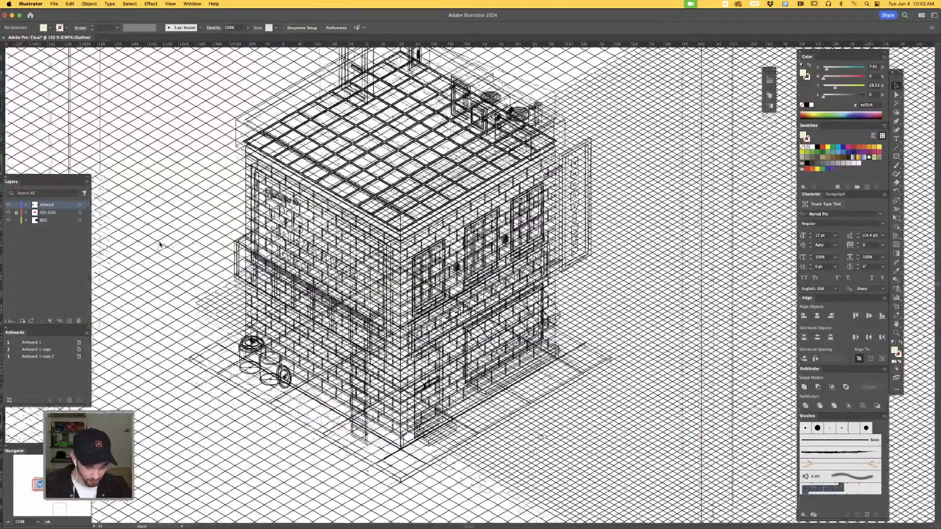
{"action": "left_click_drag", "start_coordinate": [407, 458], "coordinate": [455, 478]}
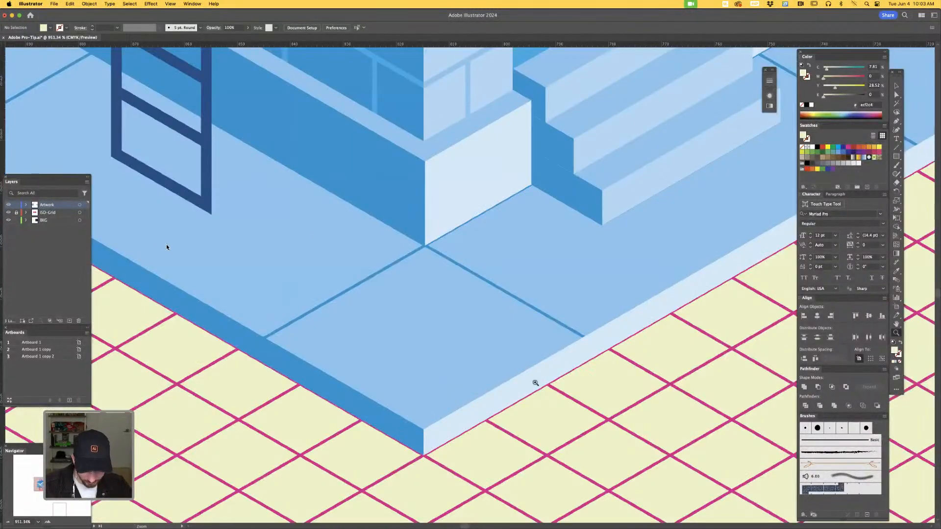
{"action": "key", "text": "super+y"}
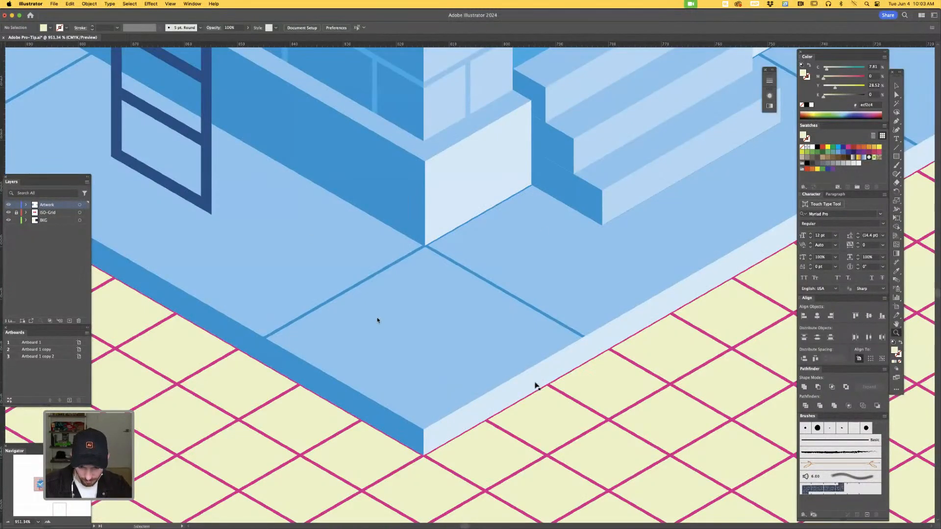
{"action": "key", "text": "super+y"}
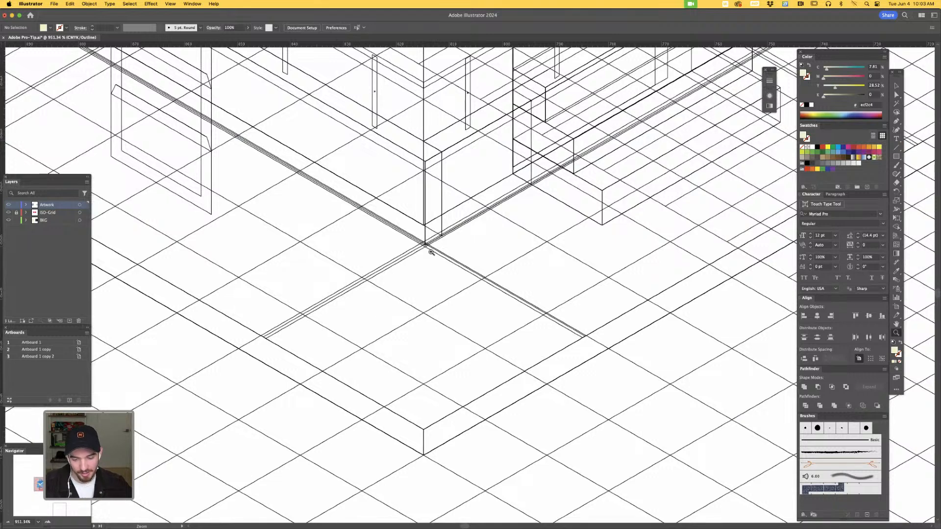
{"action": "key", "text": "super+y"}
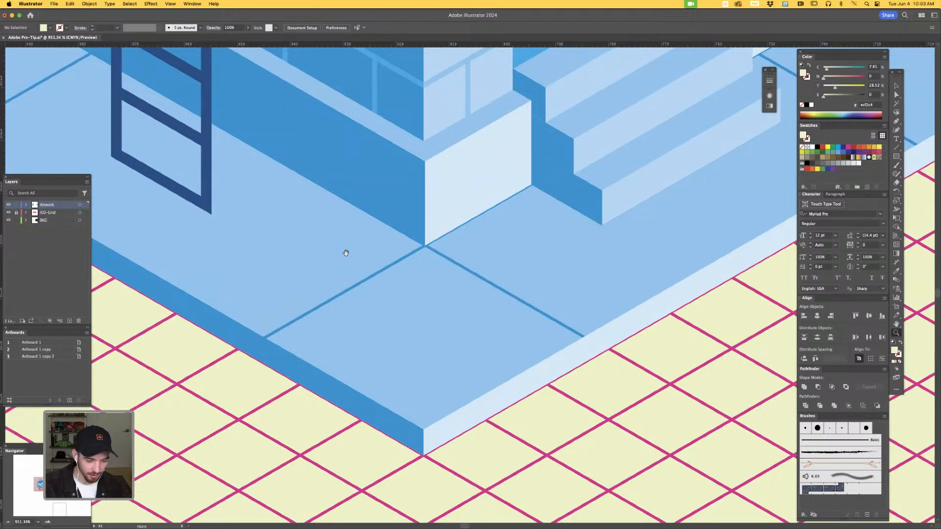
{"action": "left_click_drag", "start_coordinate": [344, 251], "coordinate": [476, 418]}
{"action": "key", "text": "super+y"}
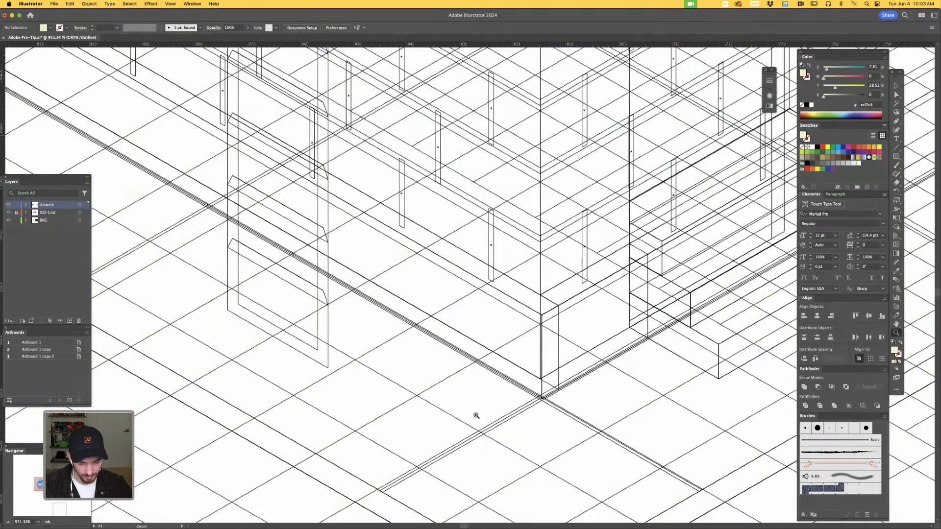
{"action": "key", "text": "v"}
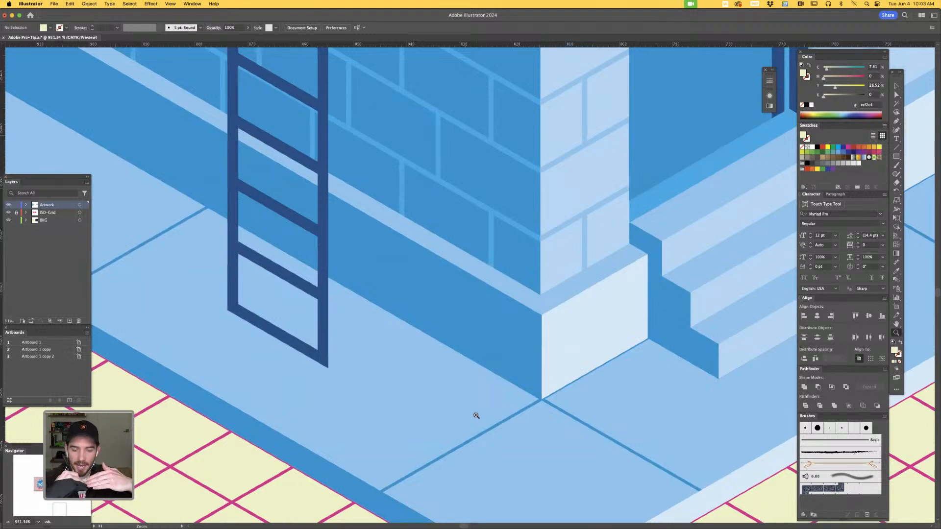
{"action": "key", "text": "v"}
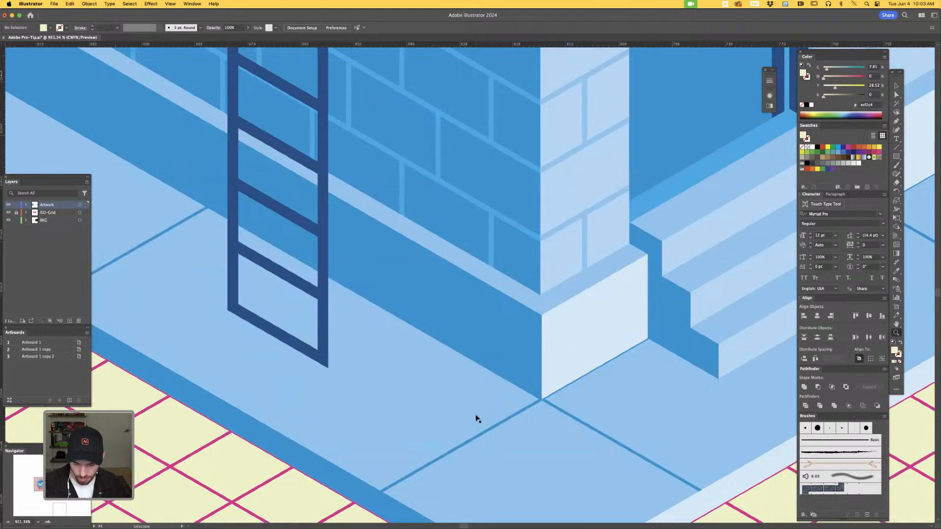
- Examine the isometric computer illustration on the dark artboard in Preview and Outline modes against its grid
{"action": "key", "text": "super+minus"}
{"action": "key", "text": "super+minus"}
{"action": "key", "text": "super+minus"}
{"action": "key", "text": "super+minus"}
{"action": "key", "text": "super+minus"}
{"action": "key", "text": "super+minus"}
{"action": "key", "text": "super+minus"}
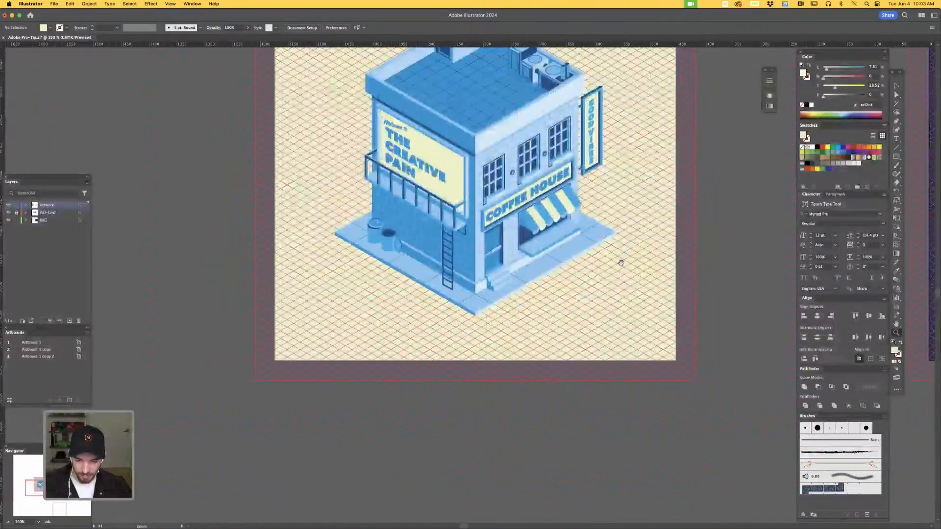
{"action": "key", "text": "super+minus"}
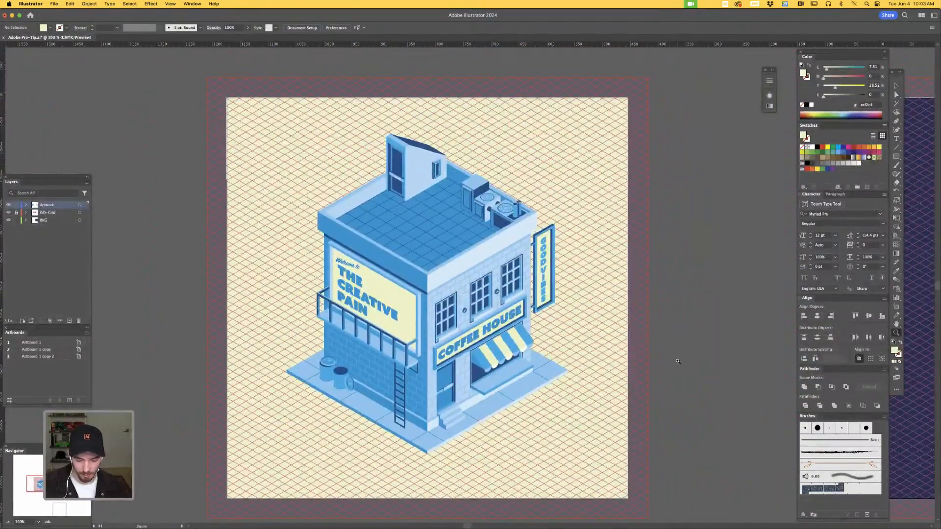
{"action": "key", "text": "v"}
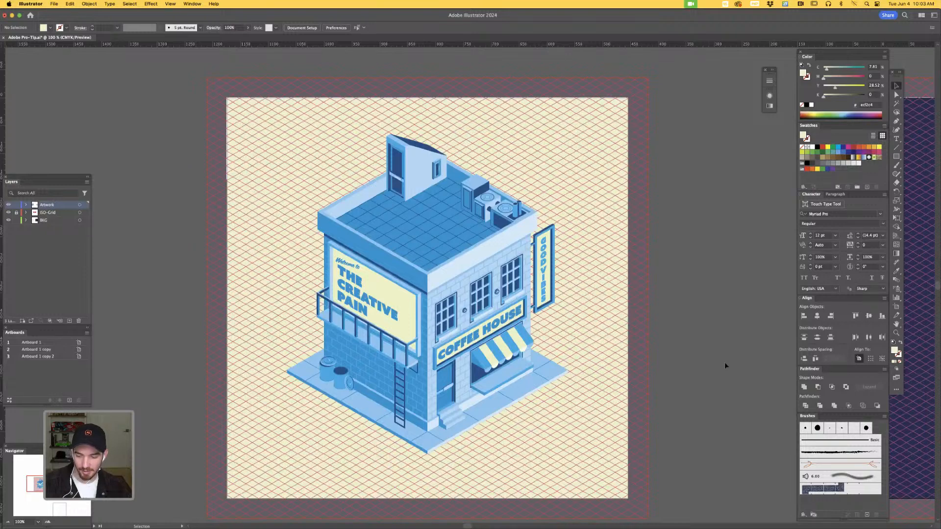
{"action": "key", "text": "space"}
{"action": "left_click_drag", "start_coordinate": [720, 364], "coordinate": [667, 356]}
{"action": "left_click_drag", "start_coordinate": [806, 326], "coordinate": [704, 308]}
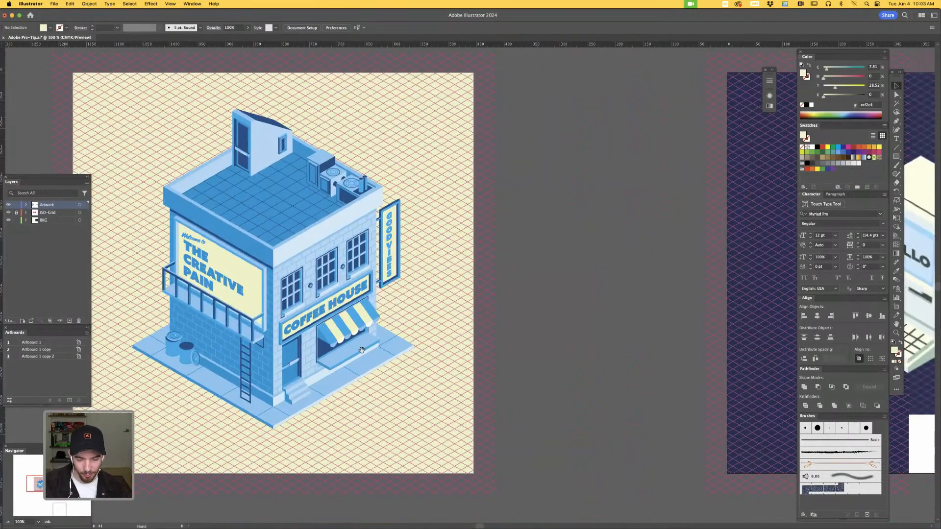
{"action": "left_click_drag", "start_coordinate": [361, 350], "coordinate": [203, 328]}
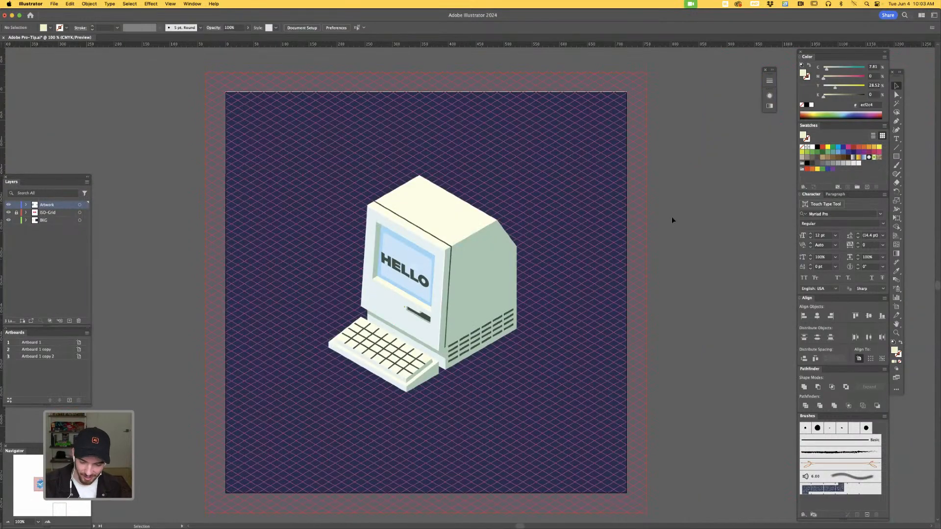
{"action": "key", "text": "super+equal"}
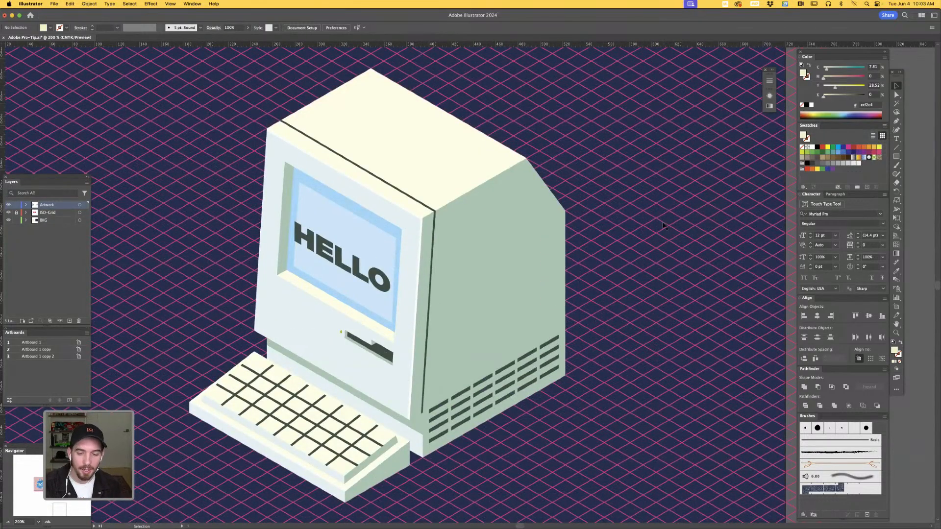
{"action": "key", "text": "a"}
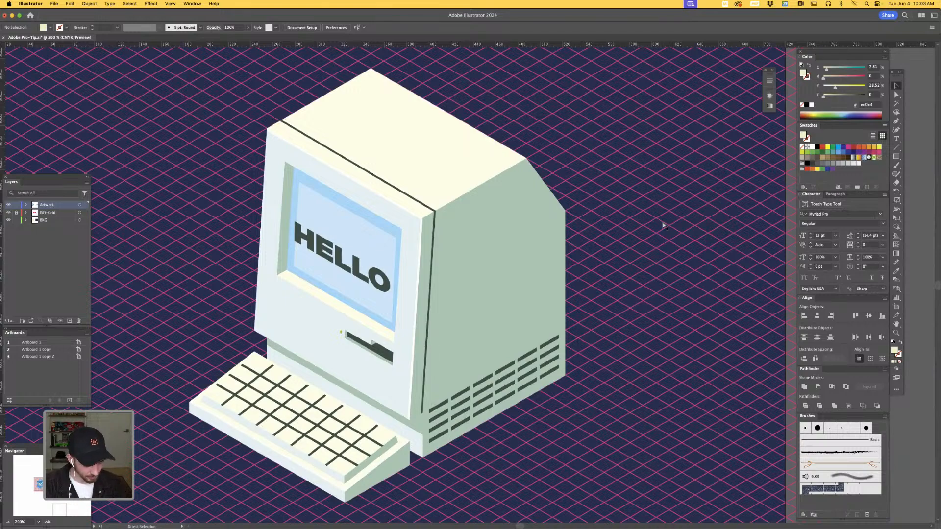
{"action": "key", "text": "super+y"}
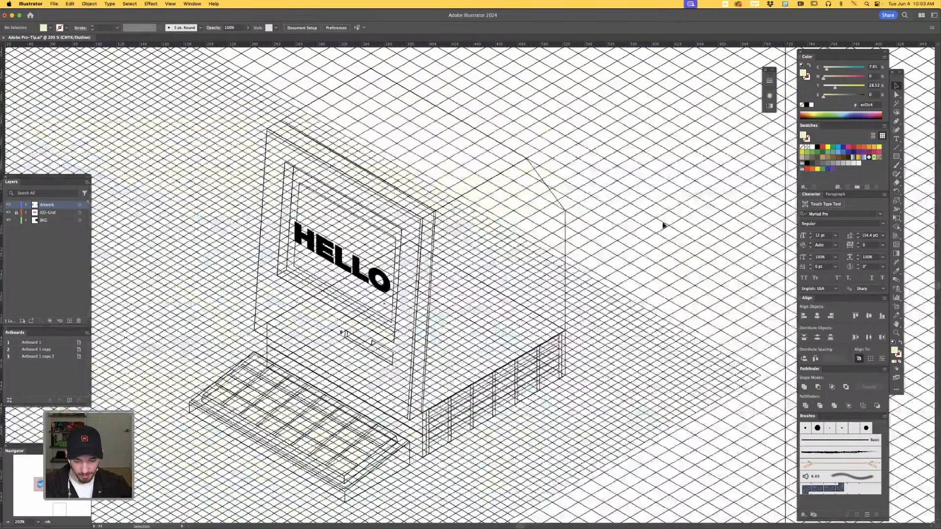
{"action": "key", "text": "super+y"}
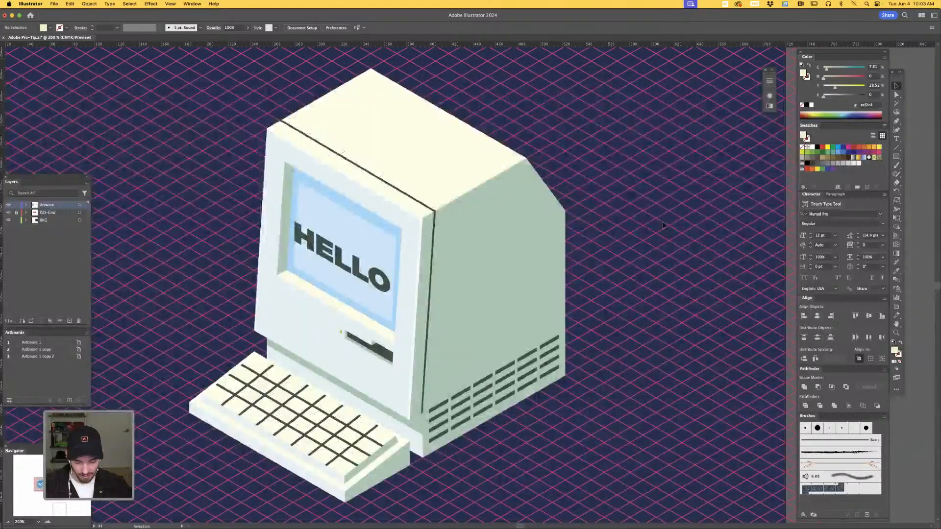
{"action": "key", "text": "super+minus"}
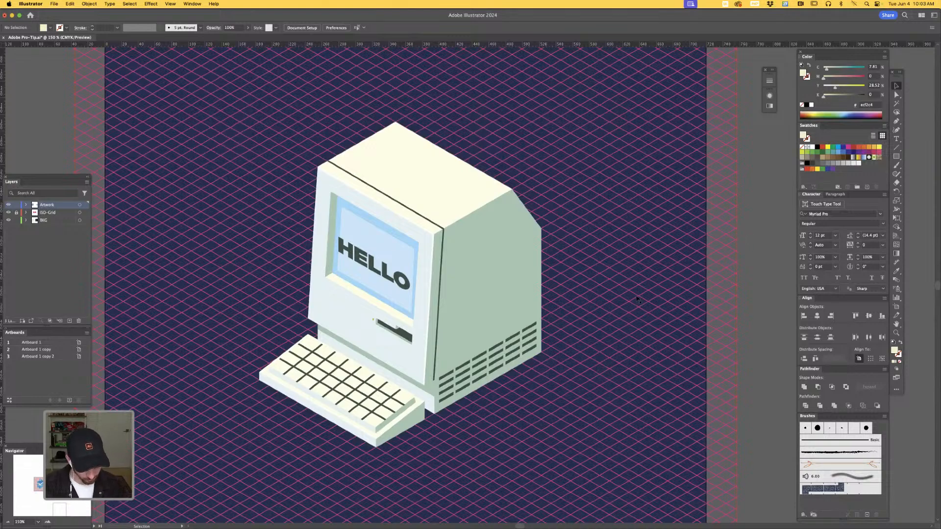
{"action": "key", "text": "a"}
{"action": "key", "text": "super+minus"}
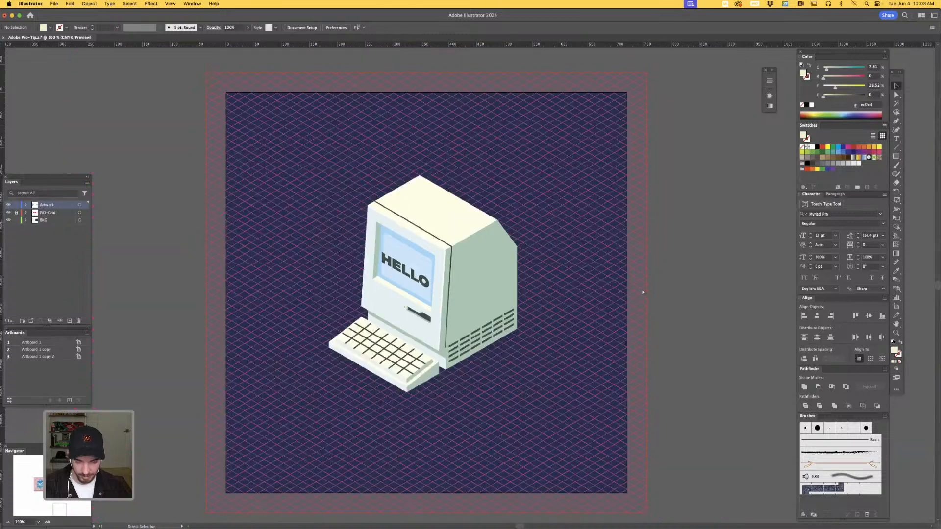
- Activate the Rectangular Grid Tool on the blank artboard and open its options for a new grid
{"action": "left_click_drag", "start_coordinate": [479, 472], "coordinate": [519, 174]}
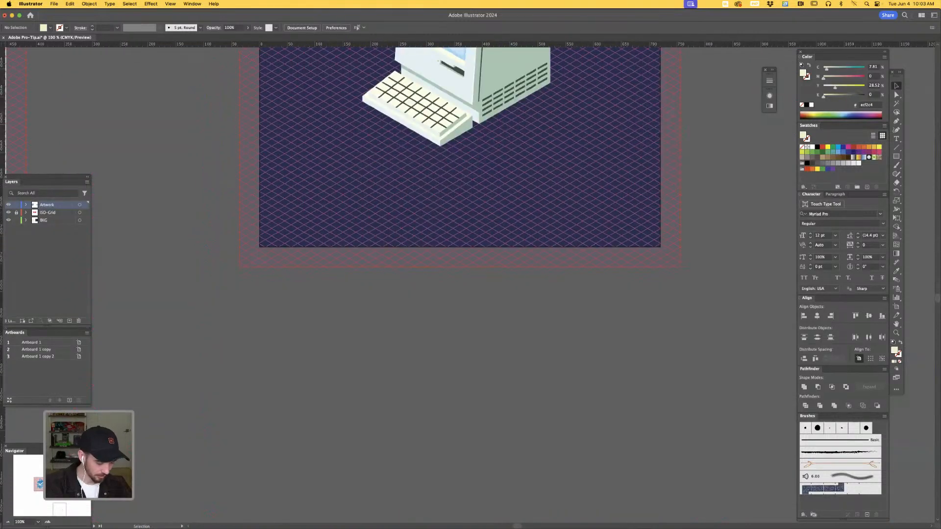
{"action": "left_click", "coordinate": [61, 509]}
{"action": "left_click_drag", "start_coordinate": [537, 382], "coordinate": [568, 346]}
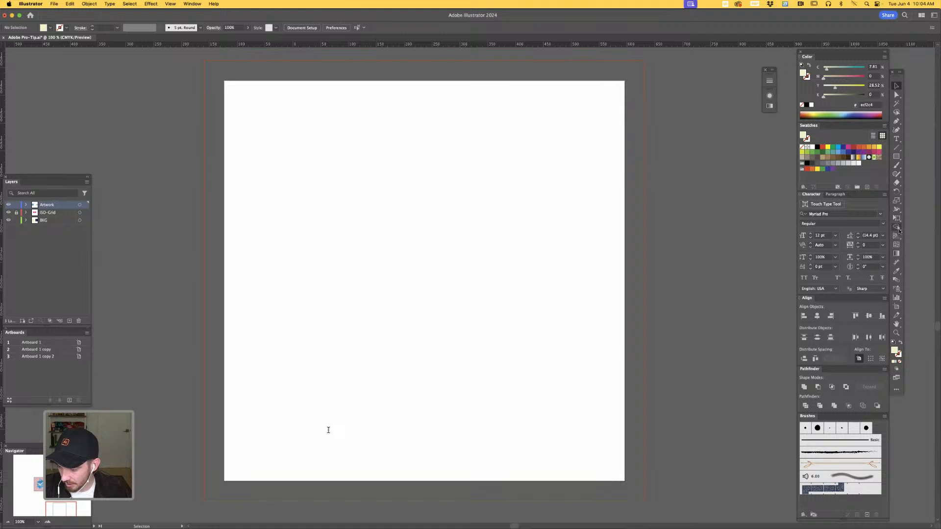
{"action": "left_click", "coordinate": [898, 148]}
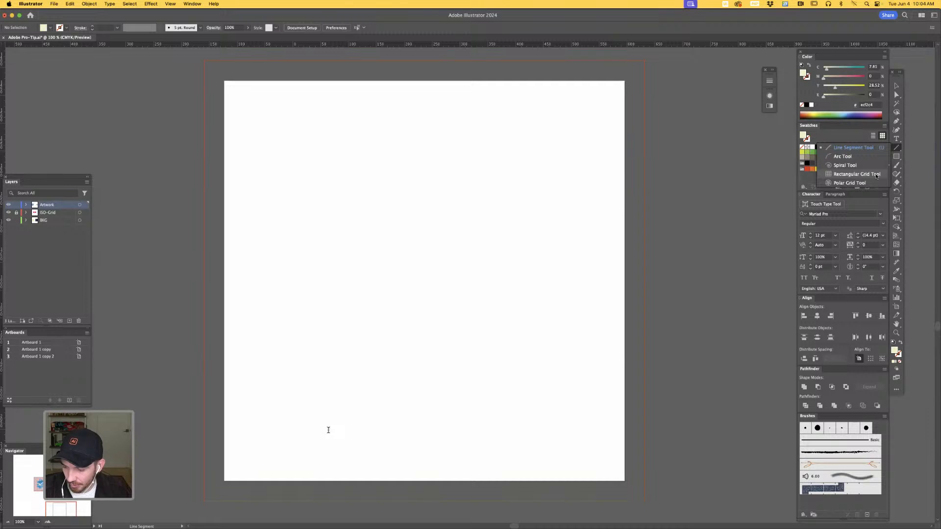
{"action": "left_click", "coordinate": [877, 178]}
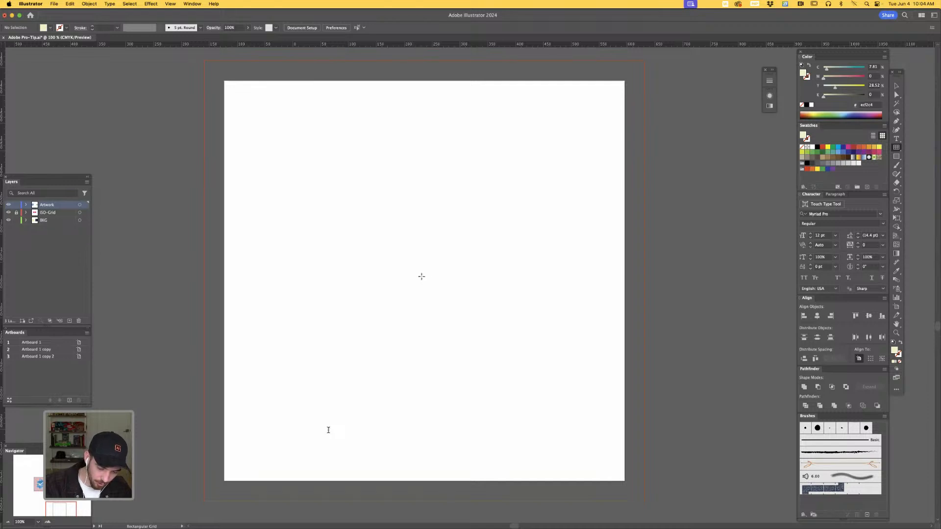
{"action": "left_click_drag", "start_coordinate": [422, 276], "coordinate": [423, 276]}
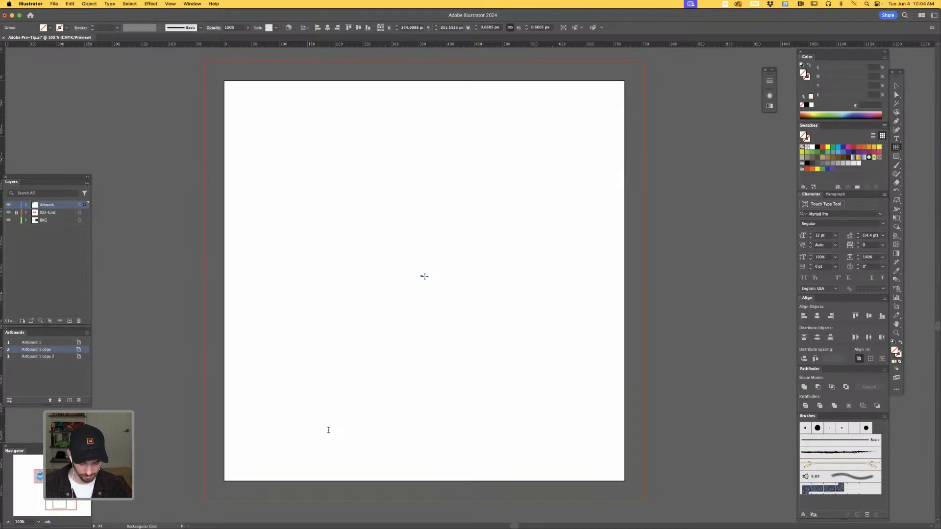
{"action": "key", "text": "Delete"}
{"action": "left_click", "coordinate": [424, 276]}
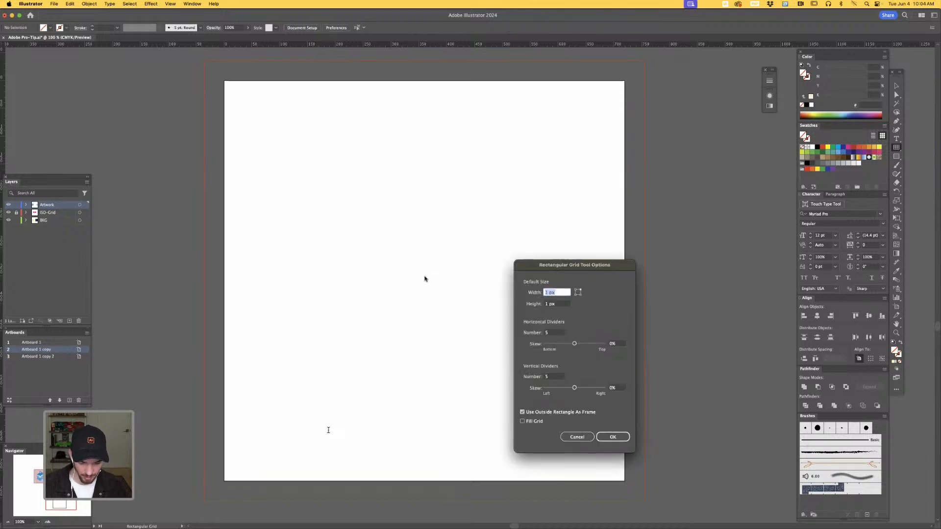
- Set the rectangular grid's default size to 1000 px wide and 1000 px high
{"action": "left_click_drag", "start_coordinate": [572, 266], "coordinate": [459, 162]}
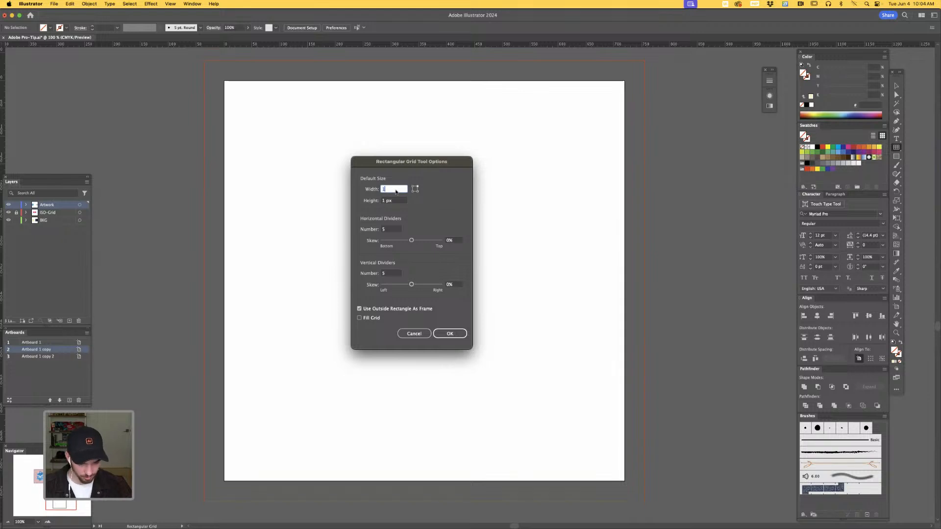
{"action": "type", "text": "1000"}
{"action": "key", "text": "Tab"}
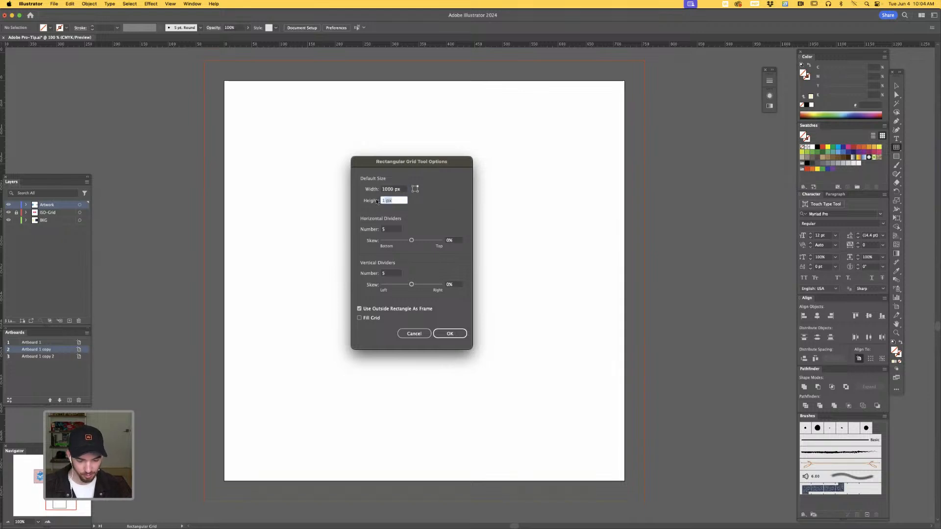
{"action": "type", "text": "1000"}
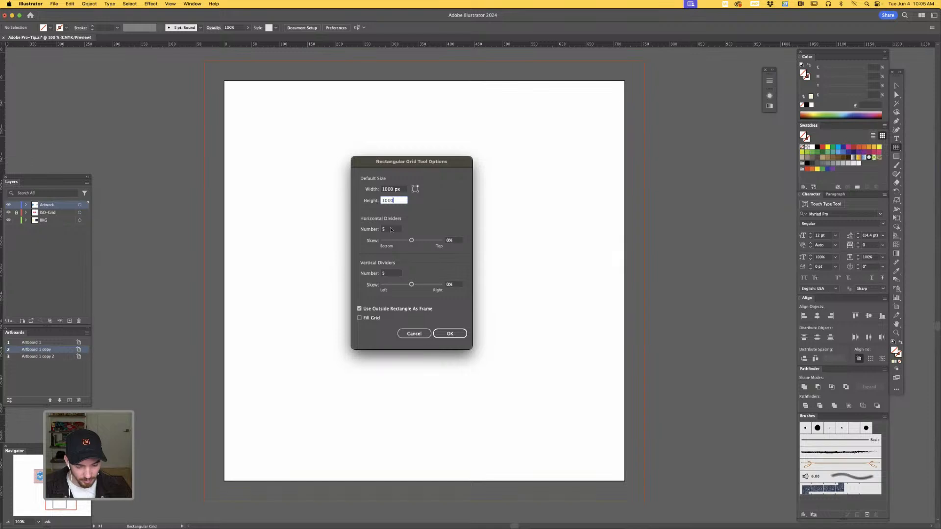
{"action": "key", "text": "Tab"}
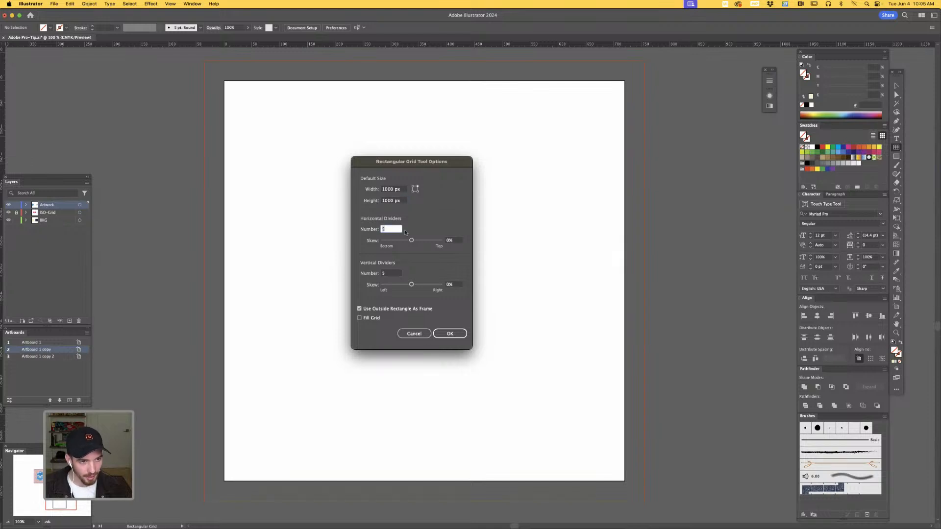
{"action": "type", "text": "125"}
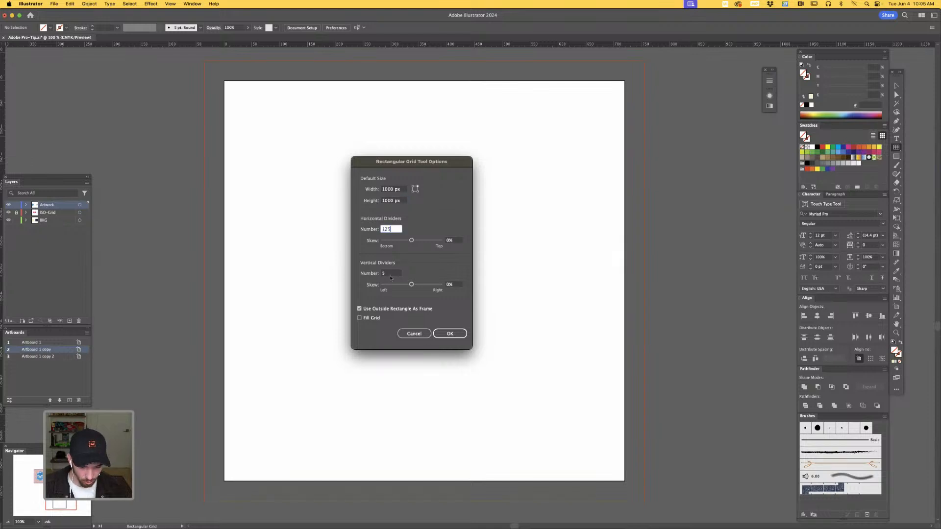
- Set 125 horizontal and 125 vertical dividers and create the rectangular grid
{"action": "key", "text": "Tab"}
{"action": "type", "text": "12"}
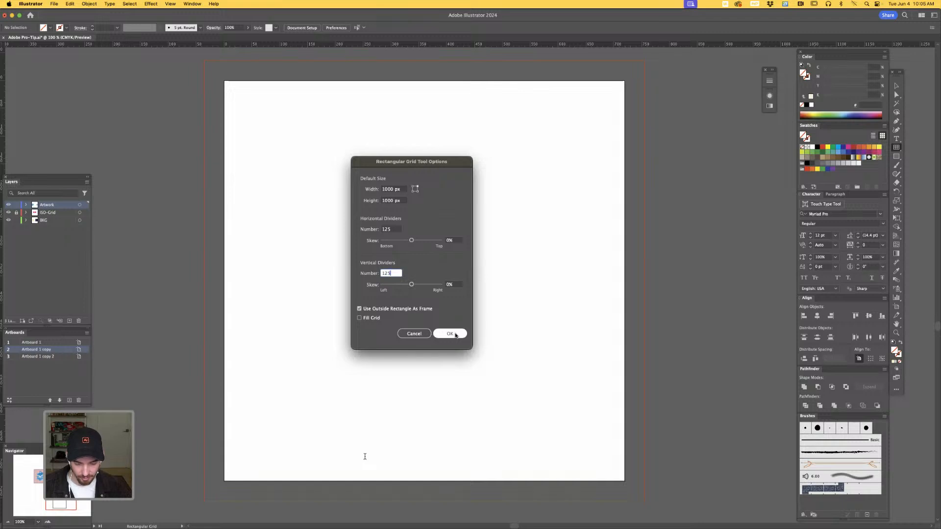
{"action": "left_click", "coordinate": [456, 335]}
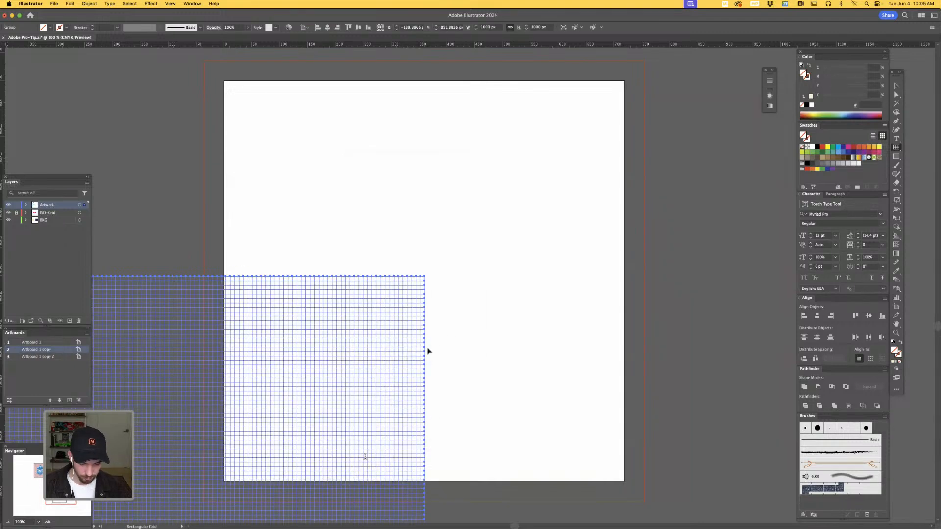
- Move the new grid over the blank artboard and check its lines in Outline mode before returning to Preview
{"action": "key", "text": "v"}
{"action": "key", "text": "BackSpace"}
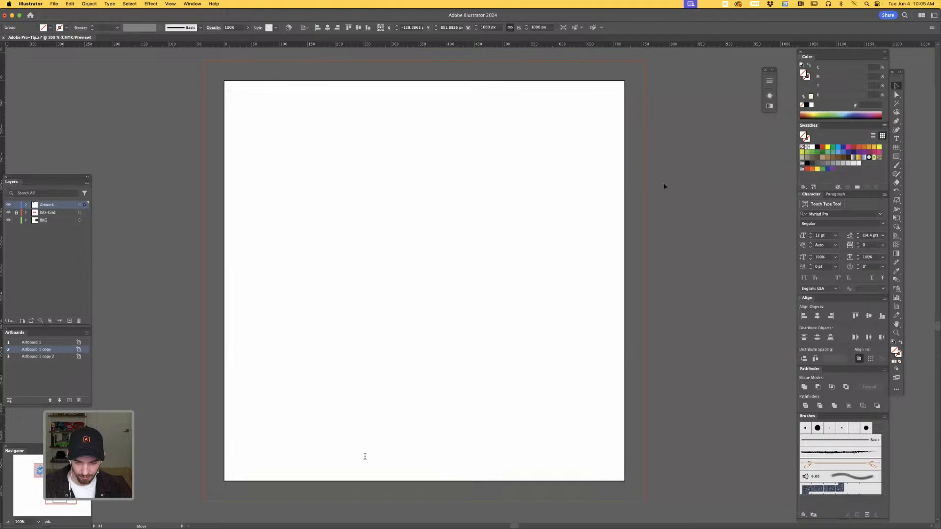
{"action": "key", "text": "super+z"}
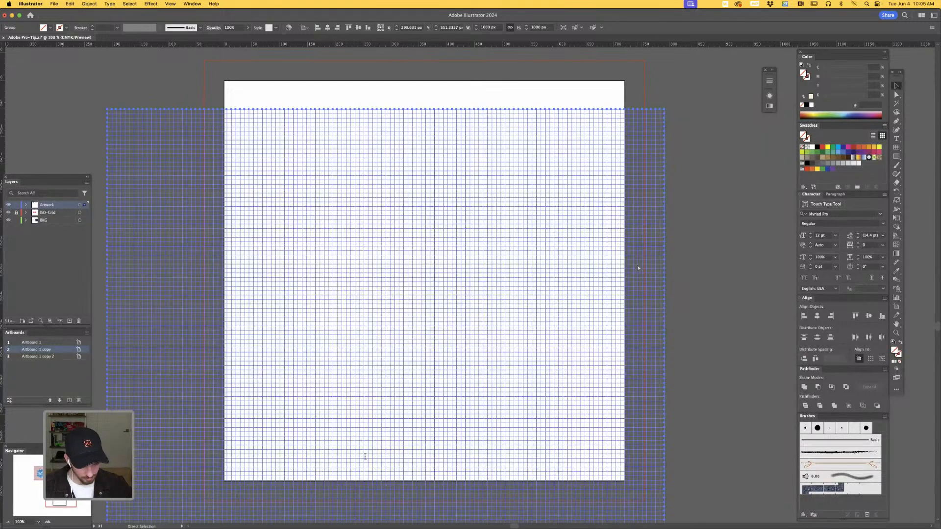
{"action": "key", "text": "super+y"}
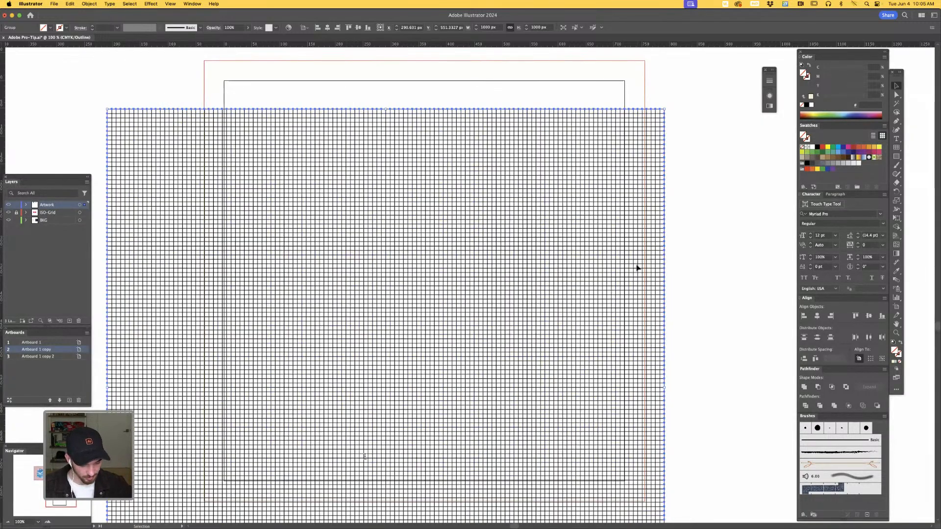
{"action": "key", "text": "super+y"}
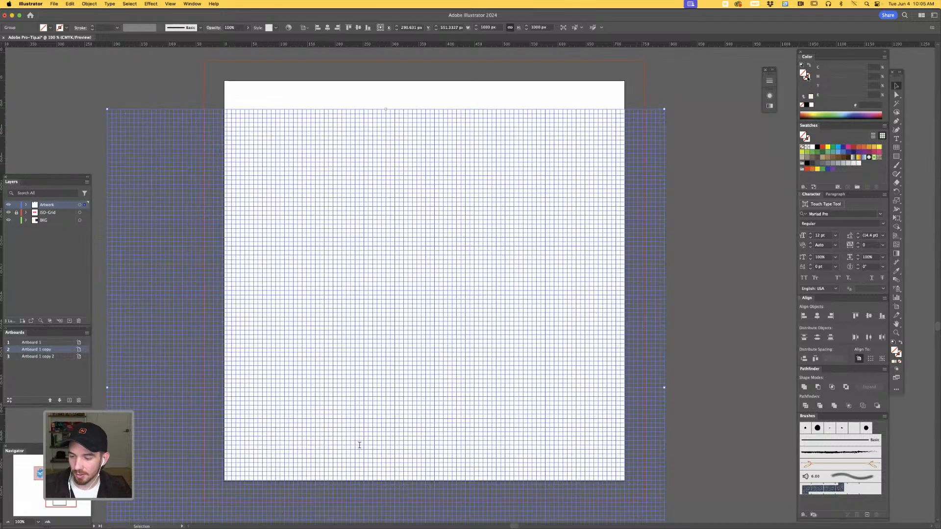
- Give the grid a magenta stroke and center it on the artboard both horizontally and vertically
{"action": "left_click", "coordinate": [808, 79]}
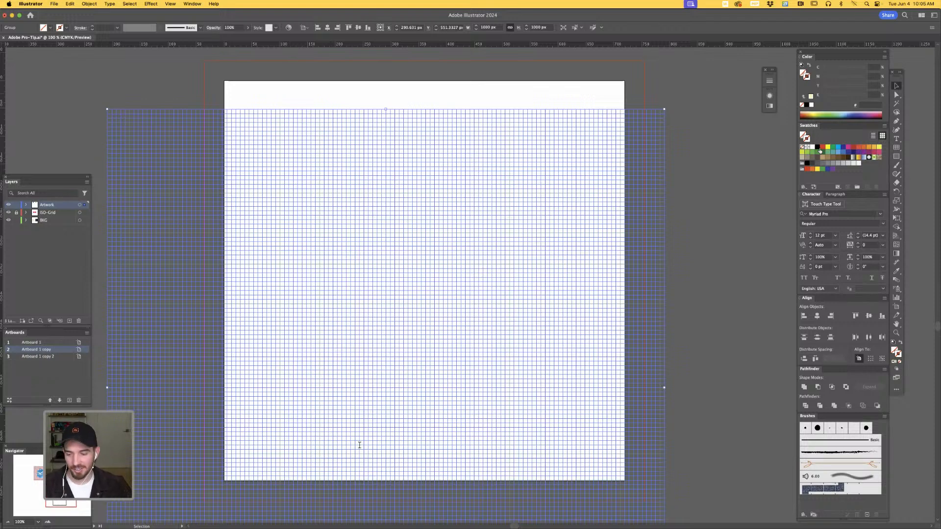
{"action": "left_click", "coordinate": [848, 148]}
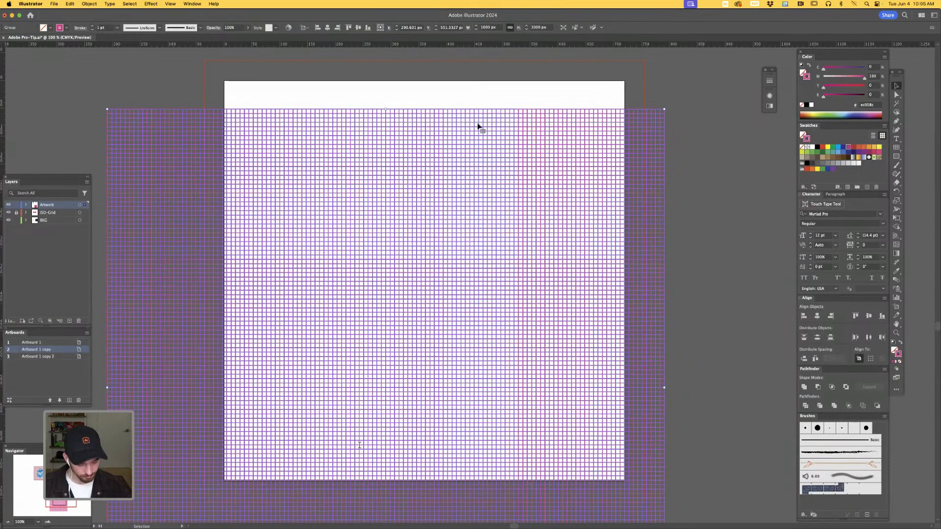
{"action": "key", "text": "super+minus"}
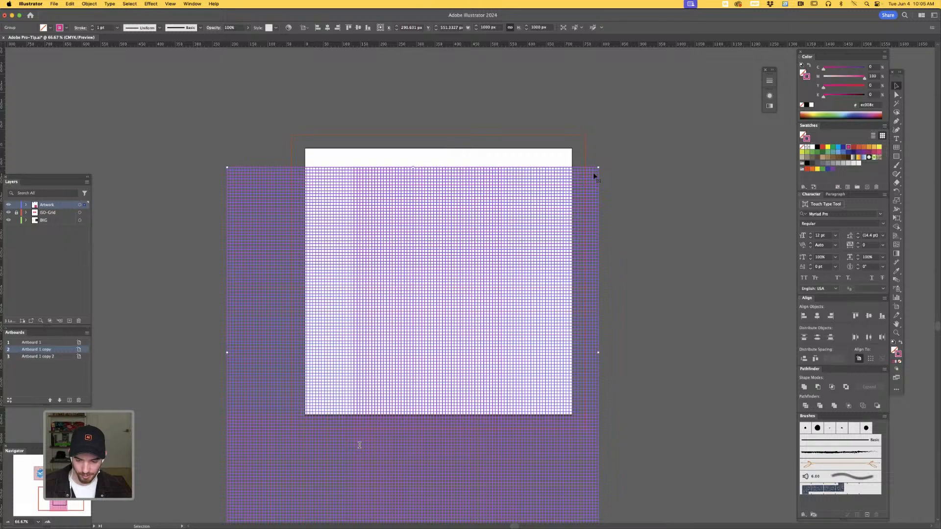
{"action": "left_click_drag", "start_coordinate": [594, 176], "coordinate": [623, 109]}
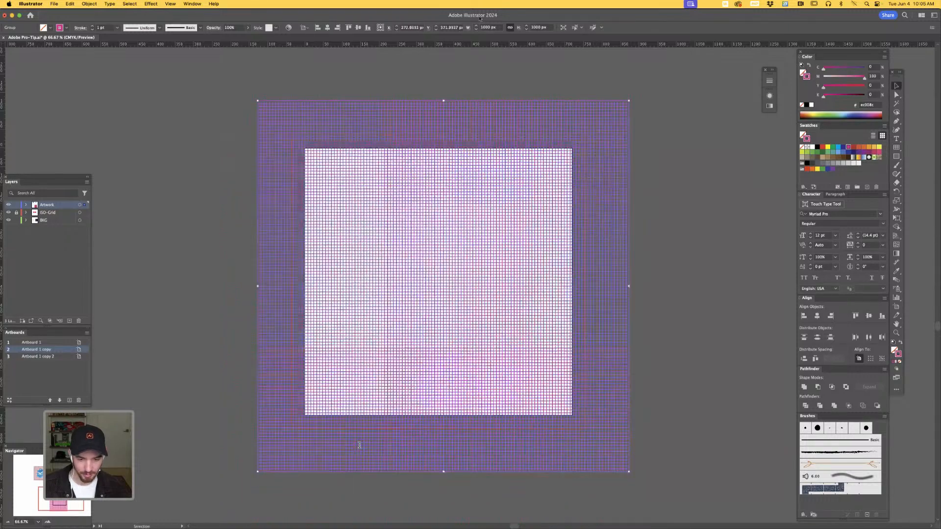
{"action": "left_click", "coordinate": [358, 27]}
{"action": "left_click", "coordinate": [327, 27]}
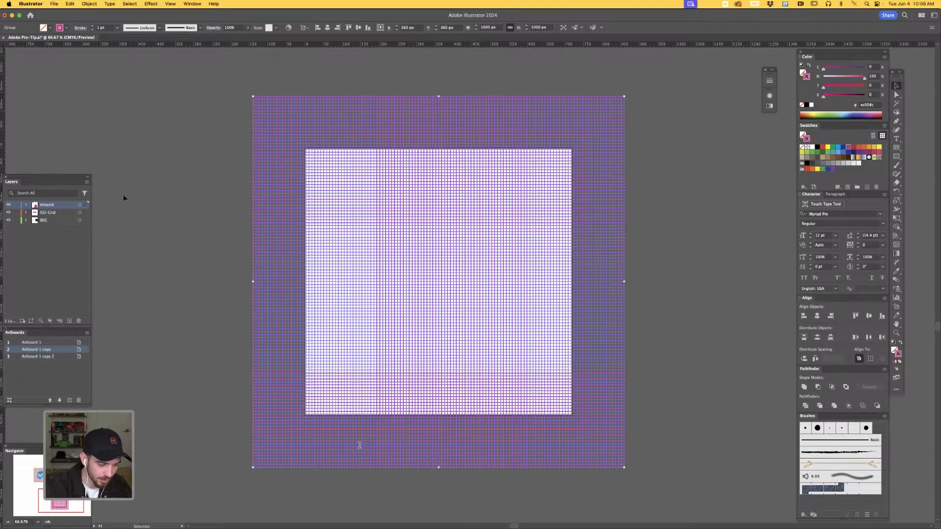
- Transfer the grid from the Artwork layer to the ISO-Grid layer and deselect it
{"action": "left_click_drag", "start_coordinate": [85, 206], "coordinate": [85, 214]}
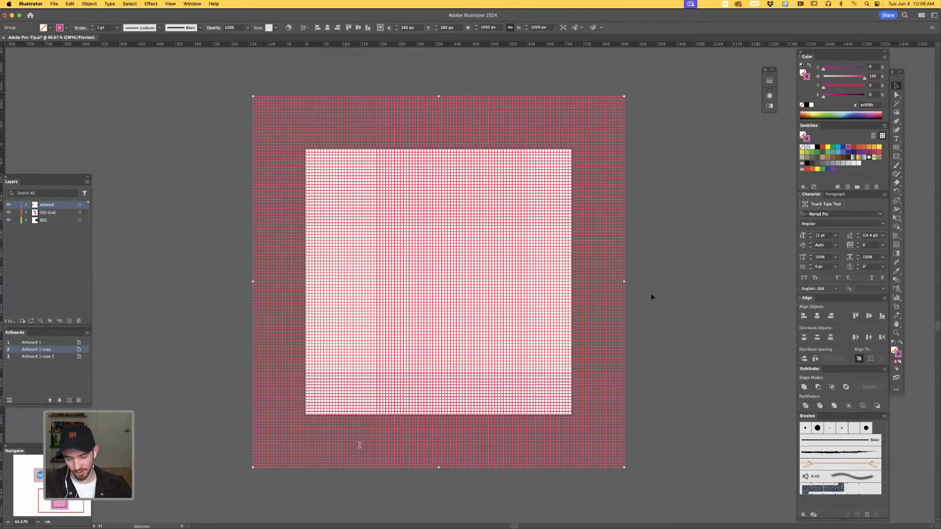
{"action": "left_click", "coordinate": [643, 315]}
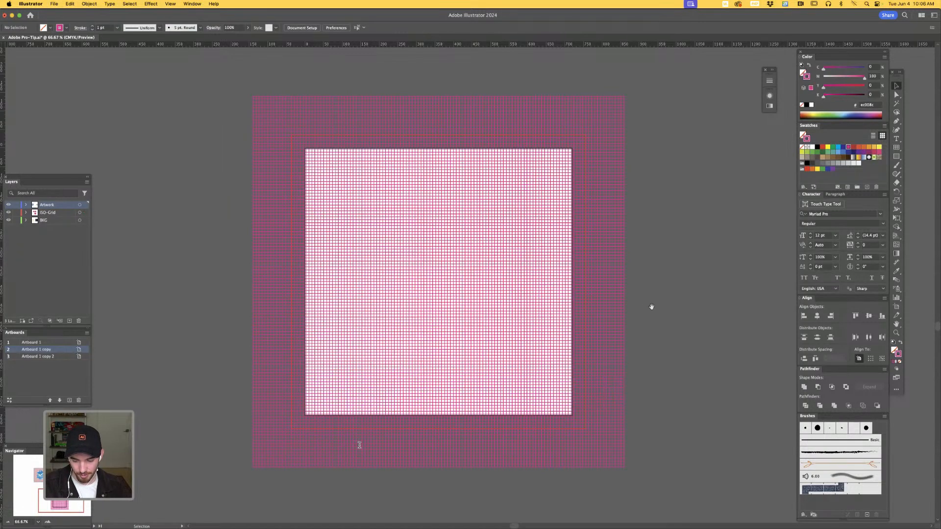
{"action": "left_click_drag", "start_coordinate": [652, 307], "coordinate": [645, 336]}
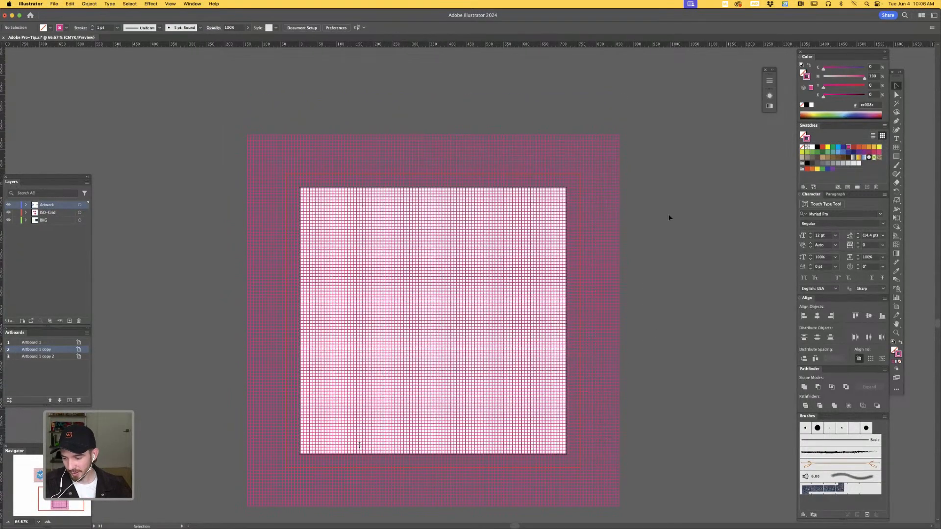
- Rotate the grid 45 degrees about its center so it forms a diamond over the artboard, and deselect it
{"action": "left_click", "coordinate": [598, 223]}
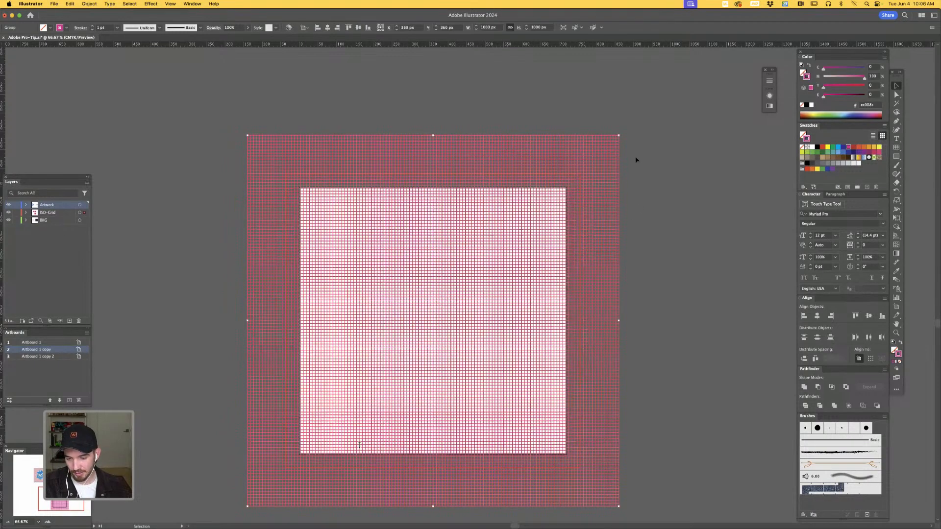
{"action": "scroll", "coordinate": [640, 168], "scroll_direction": "down", "scroll_amount": 3}
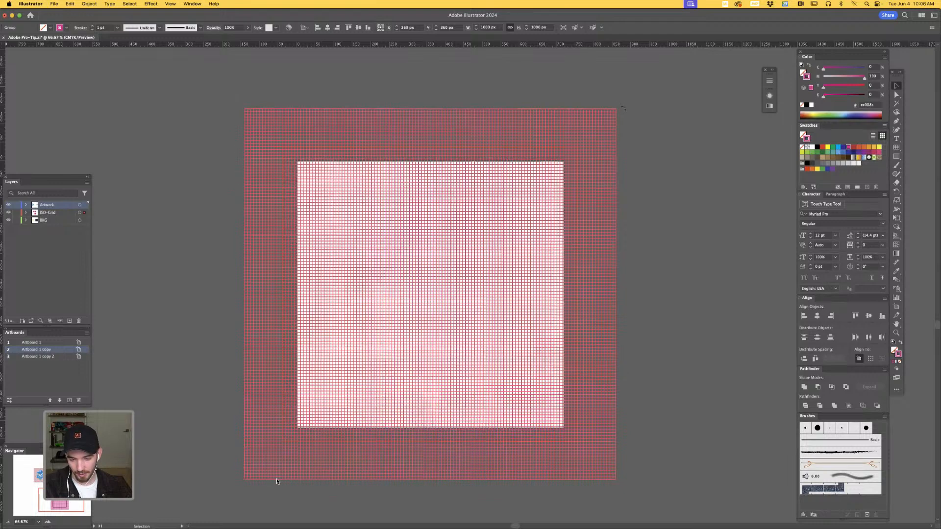
{"action": "left_click_drag", "start_coordinate": [620, 105], "coordinate": [650, 170]}
{"action": "left_click_drag", "start_coordinate": [664, 235], "coordinate": [670, 252]}
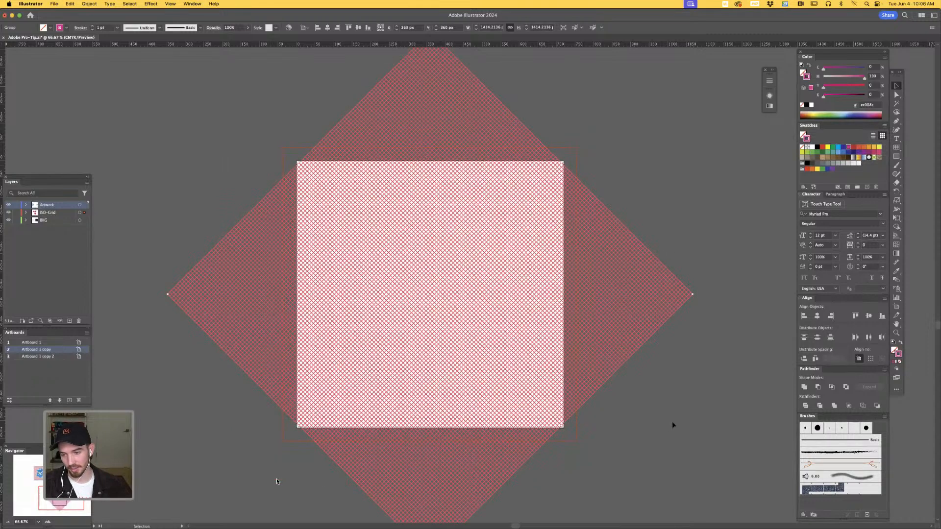
{"action": "left_click", "coordinate": [616, 411]}
{"action": "scroll", "coordinate": [631, 378], "scroll_direction": "down", "scroll_amount": 2}
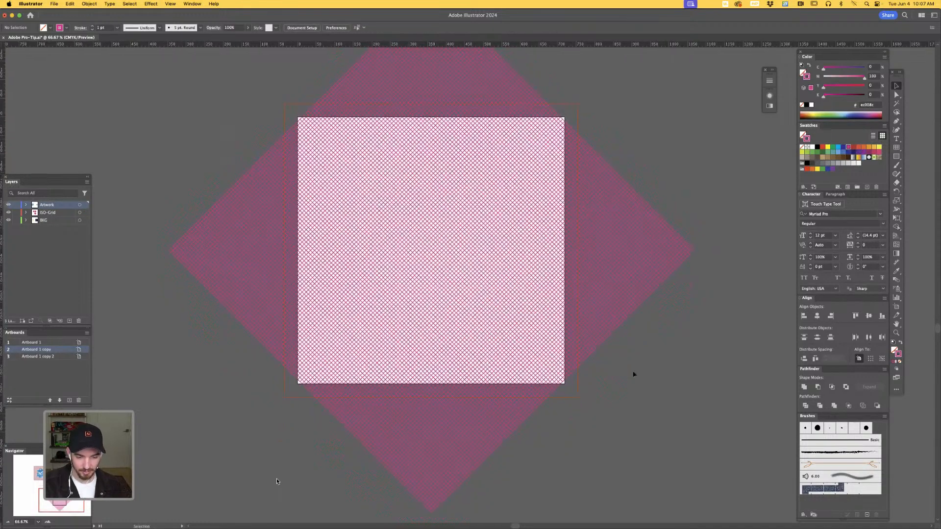
{"action": "scroll", "coordinate": [662, 130], "scroll_direction": "up", "scroll_amount": 2}
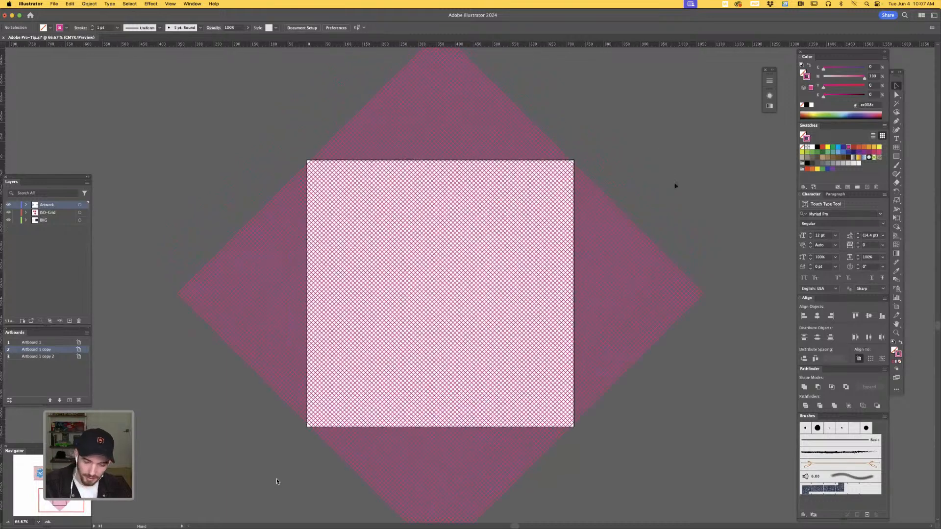
- Flatten the rotated grid into isometric angles using Transform Each with the vertical scale set to 57.74% and the horizontal scale at 100%
{"action": "left_click", "coordinate": [608, 282]}
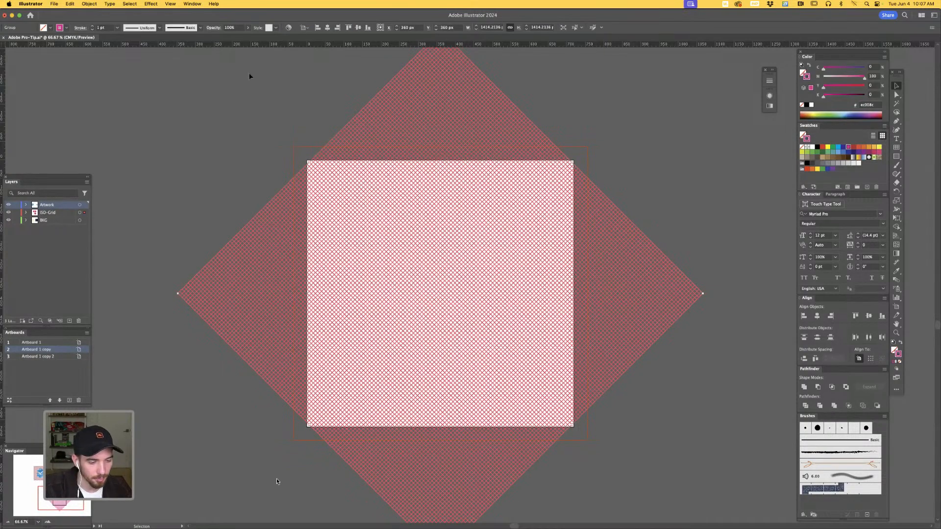
{"action": "left_click", "coordinate": [89, 4]}
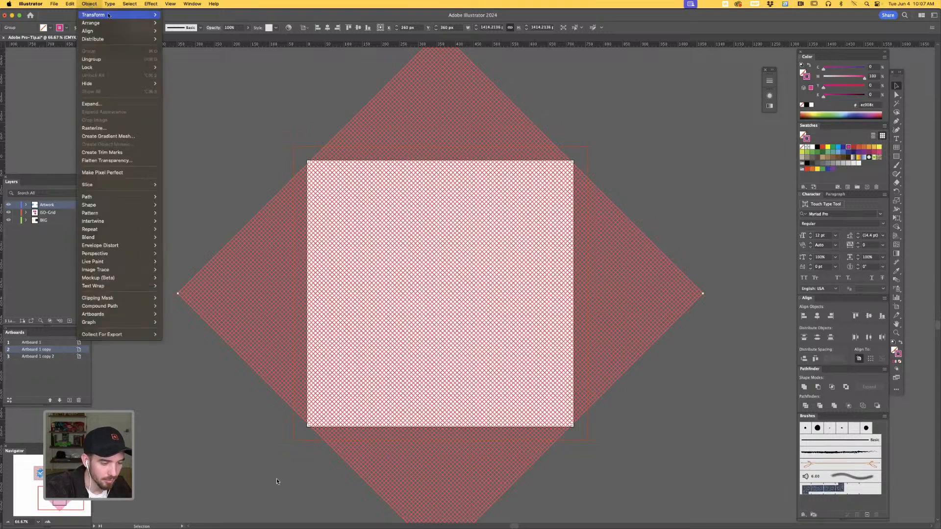
{"action": "mouse_move", "coordinate": [122, 14]}
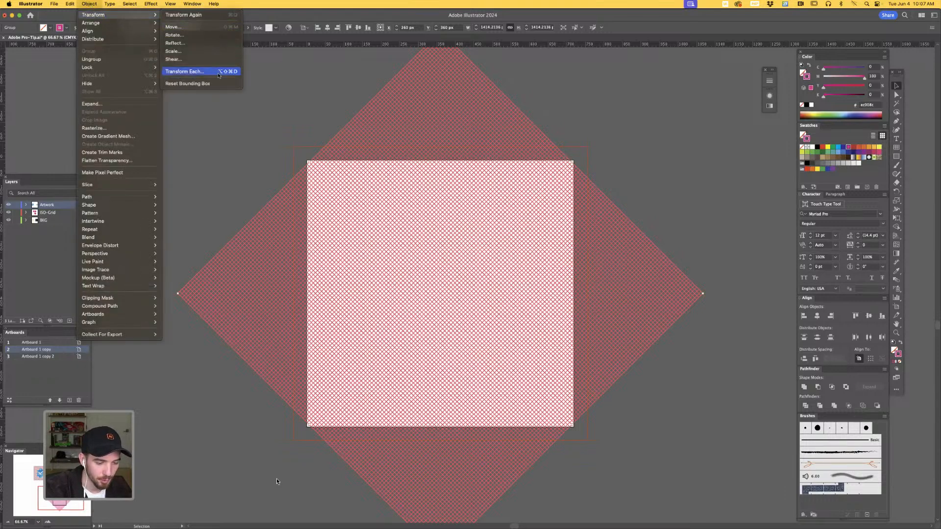
{"action": "left_click", "coordinate": [215, 75]}
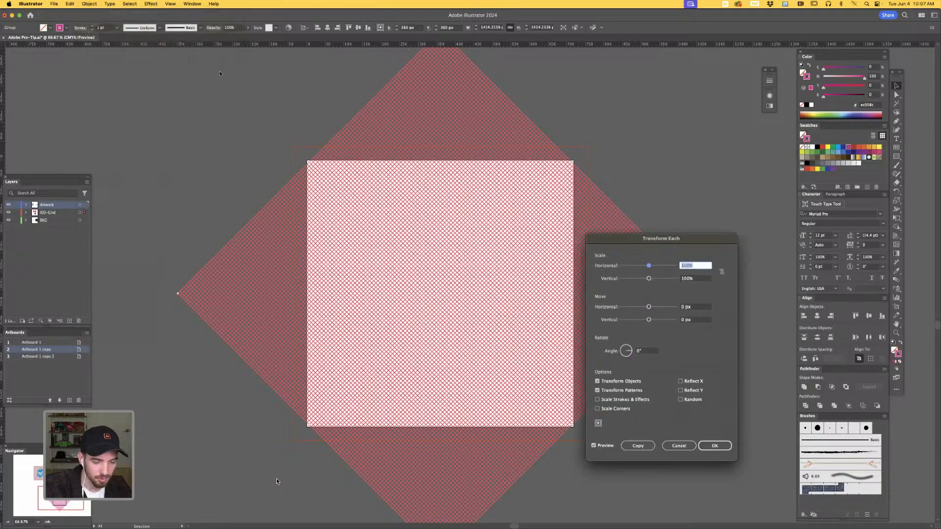
{"action": "left_click_drag", "start_coordinate": [706, 243], "coordinate": [722, 179]}
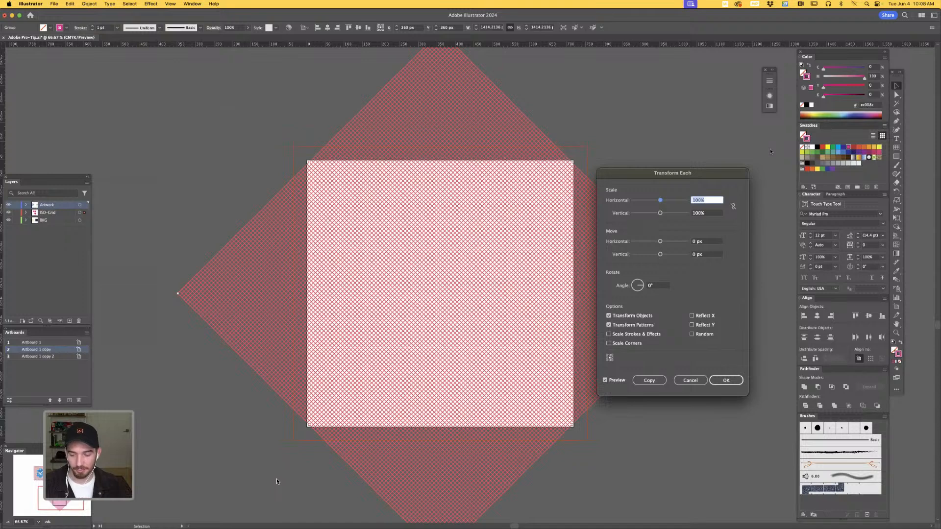
{"action": "left_click_drag", "start_coordinate": [684, 182], "coordinate": [522, 180]}
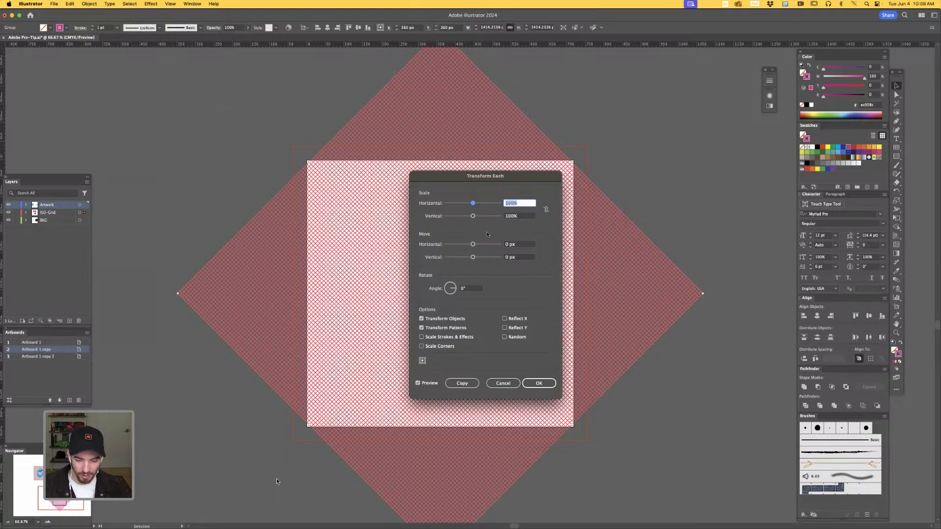
{"action": "left_click", "coordinate": [528, 216]}
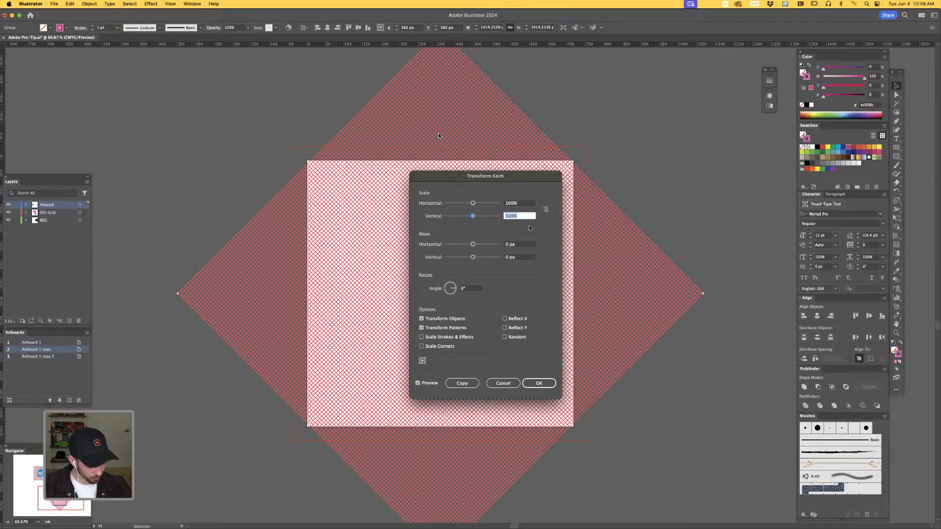
{"action": "type", "text": "57"}
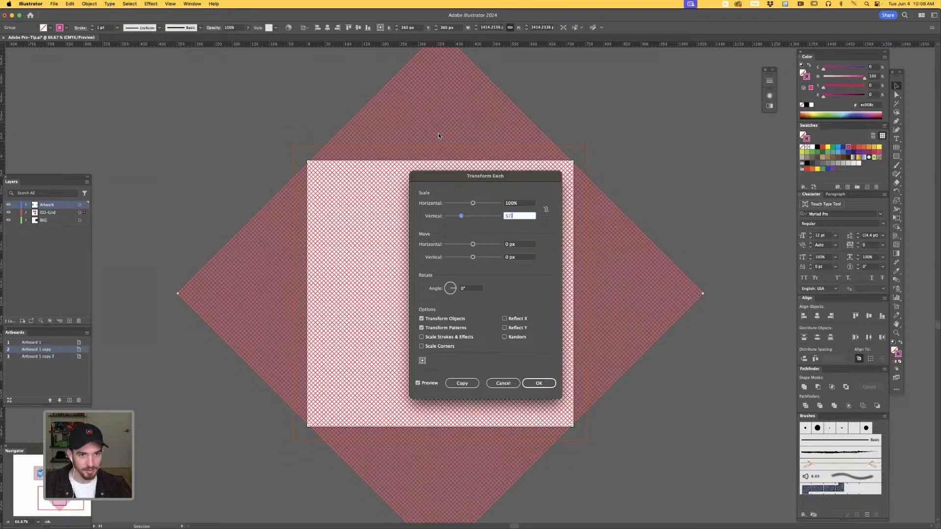
{"action": "type", "text": ".74"}
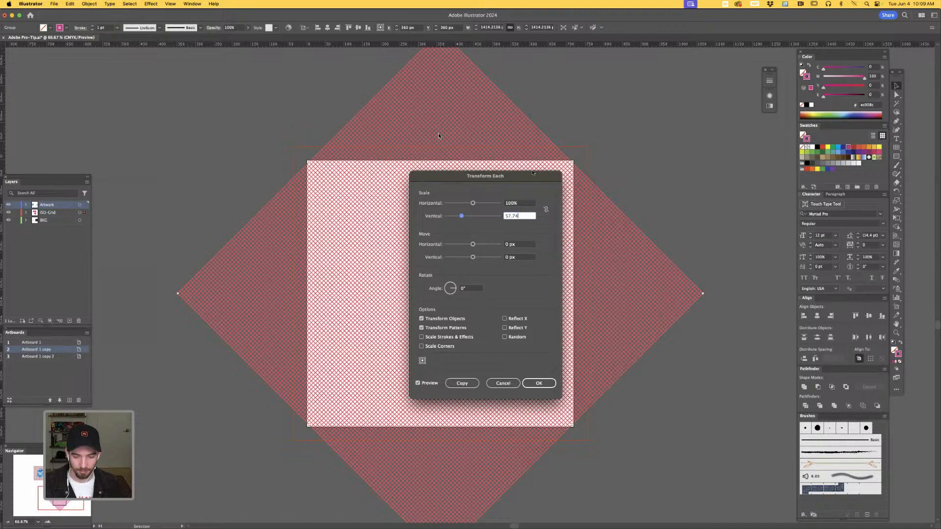
{"action": "left_click_drag", "start_coordinate": [532, 173], "coordinate": [537, 165]}
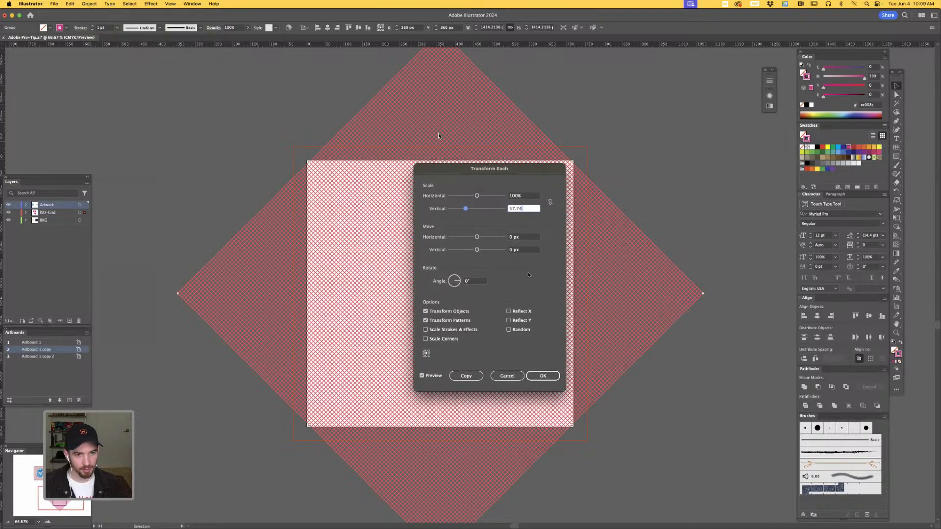
{"action": "left_click", "coordinate": [543, 376]}
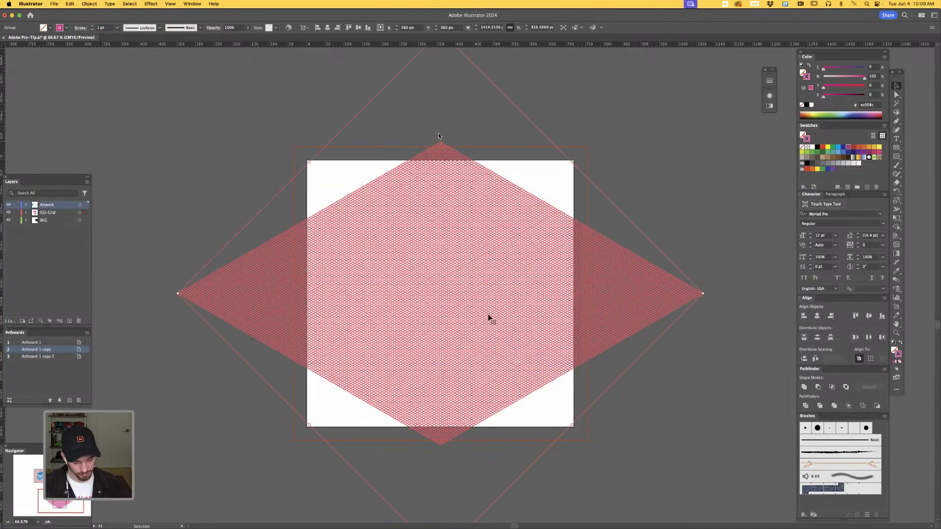
- Inspect the flattened grid's lines up close at high magnification, then return to the full artboard
{"action": "key", "text": "a"}
{"action": "key", "text": "super+equal"}
{"action": "key", "text": "super+equal"}
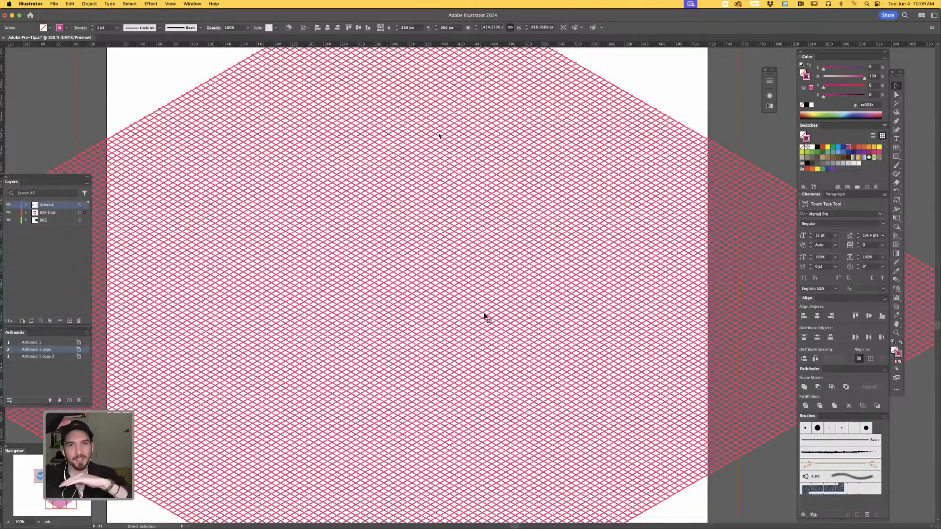
{"action": "key", "text": "super+equal"}
{"action": "key", "text": "super+equal"}
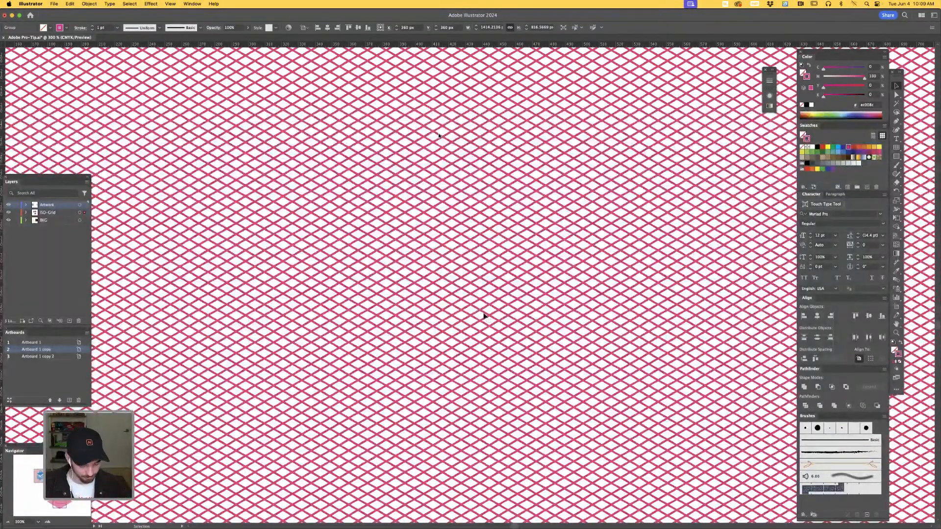
{"action": "key", "text": "super+equal"}
{"action": "key", "text": "super+equal"}
{"action": "key", "text": "super+equal"}
{"action": "key", "text": "super+equal"}
{"action": "key", "text": "super+equal"}
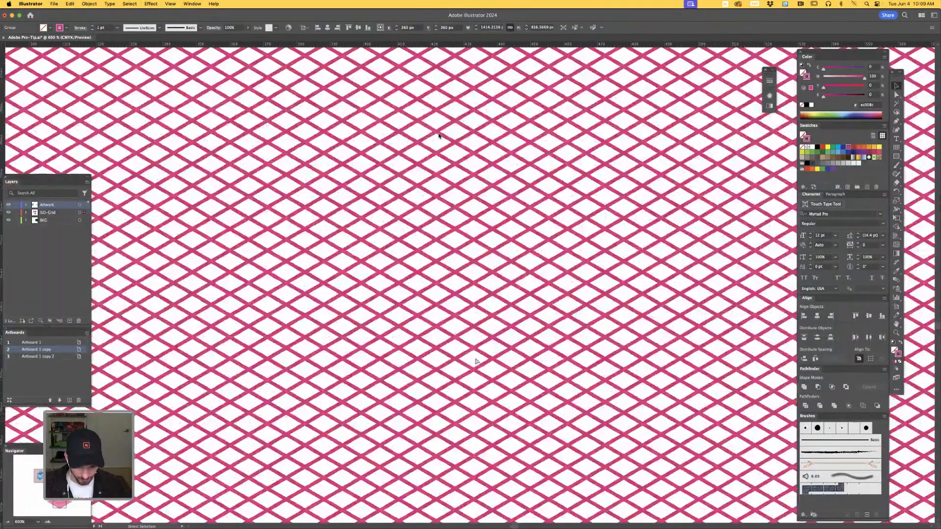
{"action": "key", "text": "super+minus"}
{"action": "key", "text": "super+minus"}
{"action": "key", "text": "super+minus"}
{"action": "key", "text": "super+minus"}
{"action": "key", "text": "super+minus"}
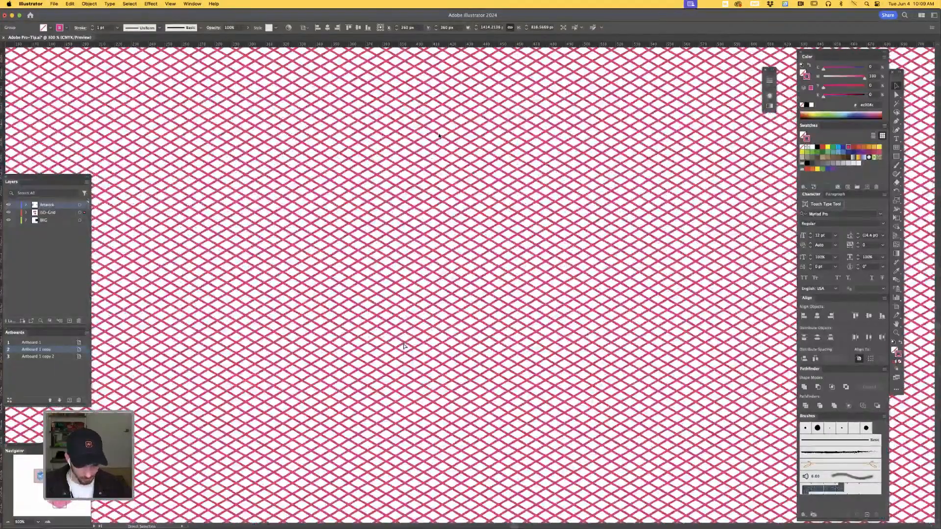
{"action": "key", "text": "super+minus"}
{"action": "key", "text": "super+minus"}
{"action": "key", "text": "super+minus"}
{"action": "key", "text": "super+minus"}
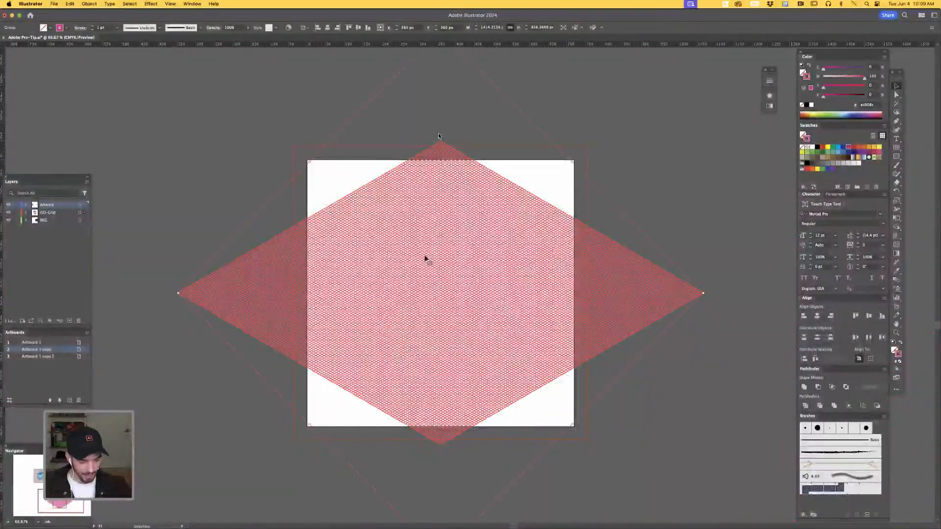
- Examine the full grids behind the finished computer and building illustrations in Outline mode, then return to the new grid in Preview
{"action": "left_click_drag", "start_coordinate": [440, 344], "coordinate": [381, 527]}
{"action": "left_click_drag", "start_coordinate": [514, 111], "coordinate": [458, 410]}
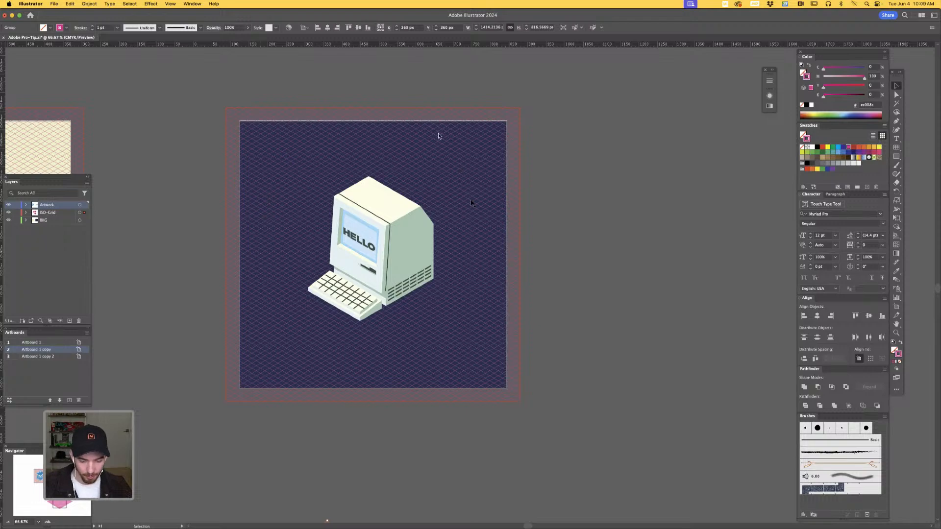
{"action": "key", "text": "a"}
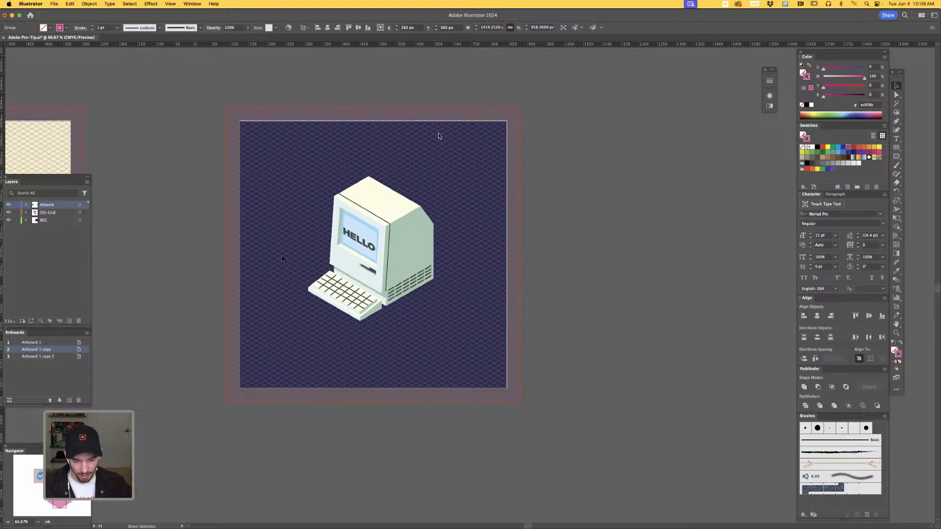
{"action": "key", "text": "super+y"}
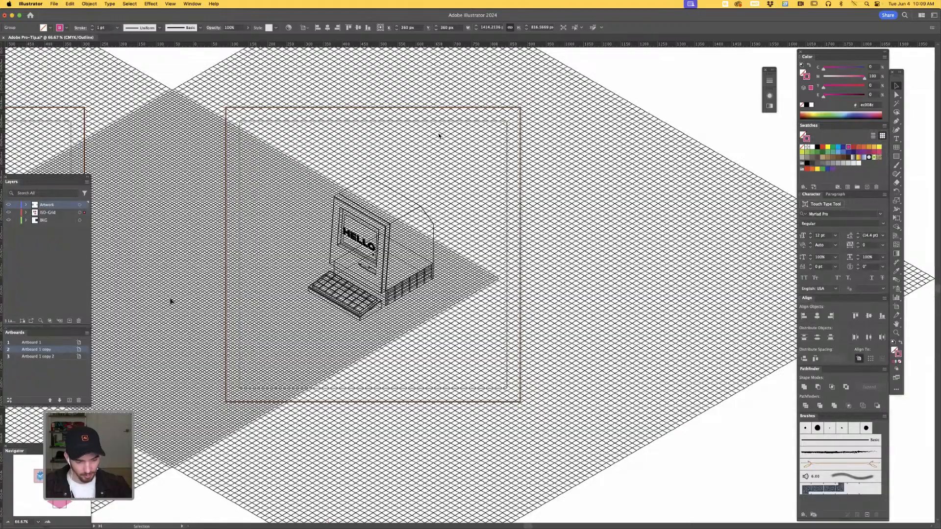
{"action": "scroll", "coordinate": [438, 135], "scroll_direction": "left", "scroll_amount": 15}
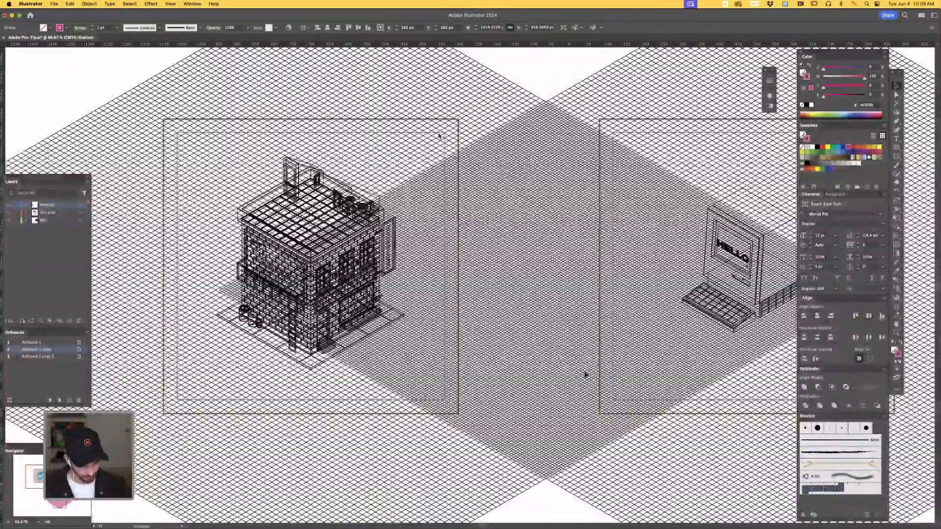
{"action": "left_click_drag", "start_coordinate": [632, 344], "coordinate": [216, 332]}
{"action": "key", "text": "super+y"}
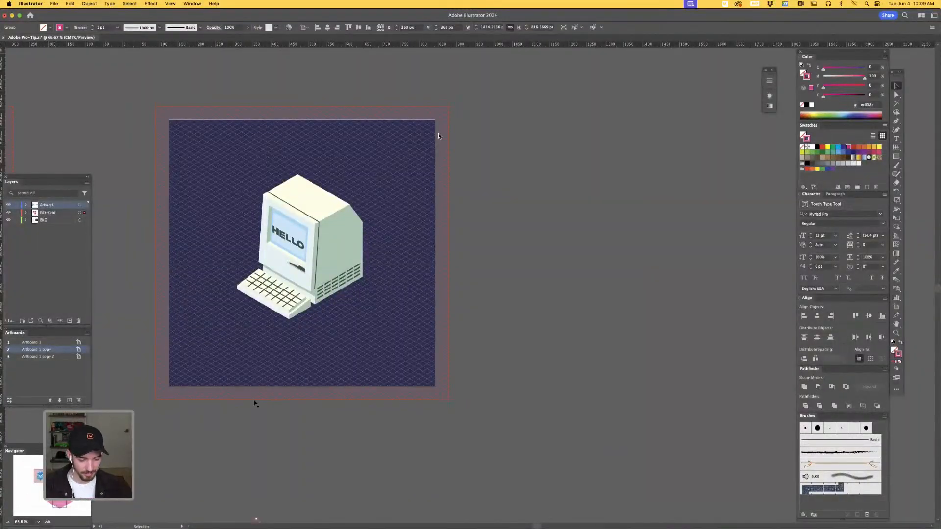
{"action": "left_click", "coordinate": [316, 442]}
{"action": "left_click_drag", "start_coordinate": [371, 340], "coordinate": [484, 106]}
{"action": "left_click_drag", "start_coordinate": [430, 410], "coordinate": [454, 222]}
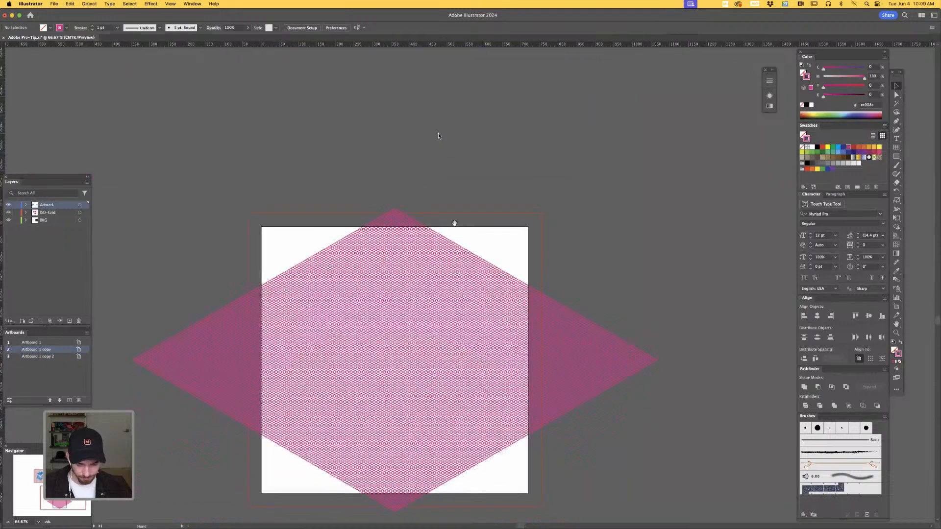
- Scale the isometric grid up proportionally from its center to about 2220 px wide so it covers the whole artboard, and deselect it
{"action": "left_click", "coordinate": [655, 340]}
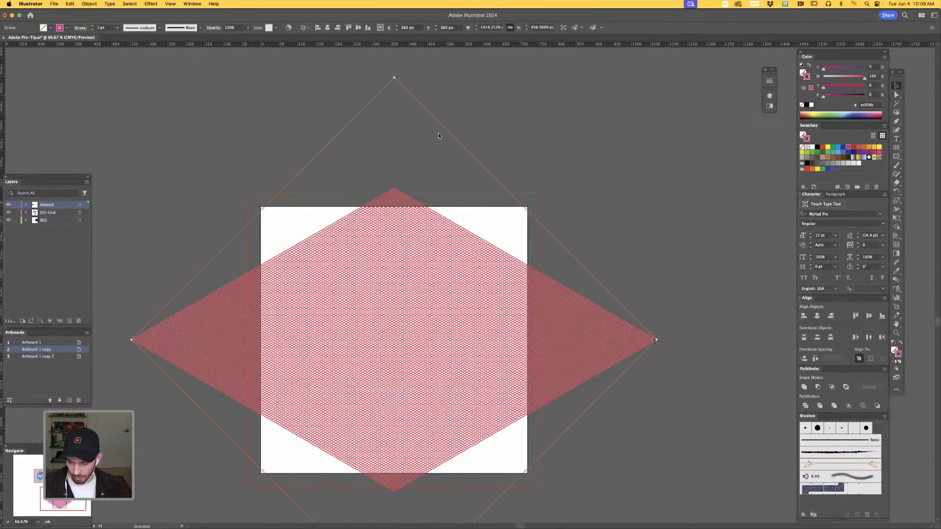
{"action": "left_click_drag", "start_coordinate": [670, 338], "coordinate": [797, 316]}
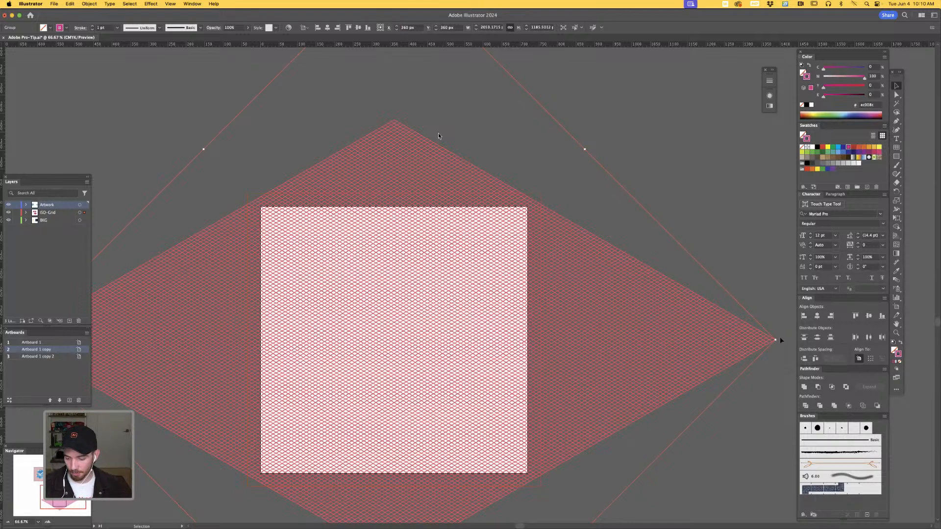
{"action": "left_click_drag", "start_coordinate": [775, 342], "coordinate": [684, 322]}
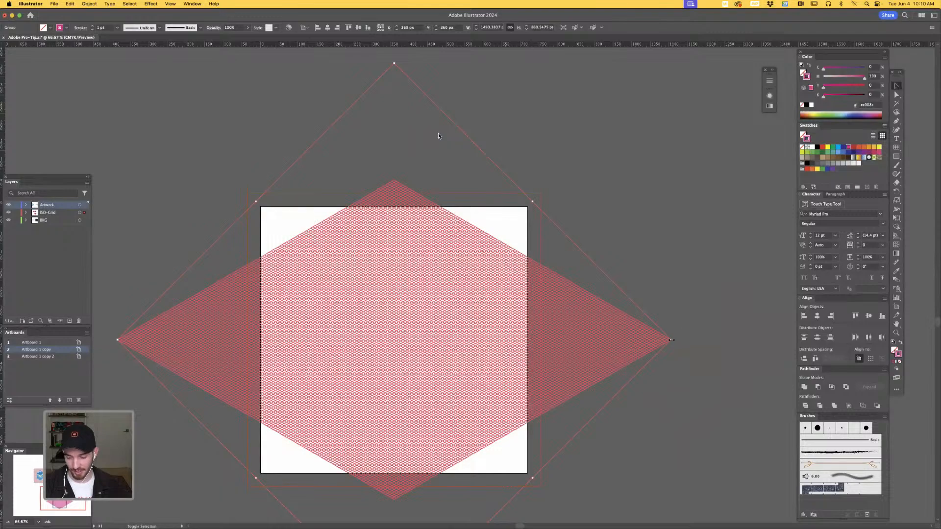
{"action": "left_click_drag", "start_coordinate": [669, 340], "coordinate": [503, 320]}
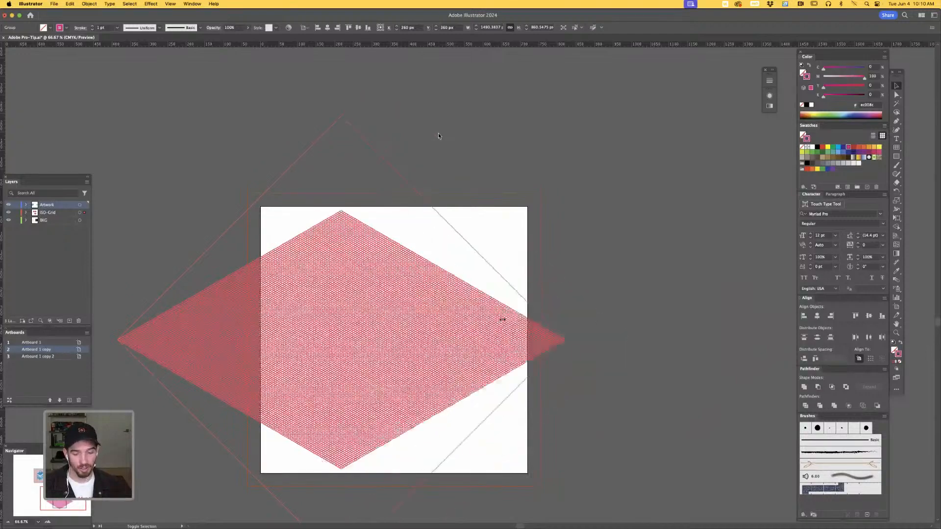
{"action": "left_click_drag", "start_coordinate": [691, 335], "coordinate": [806, 340]}
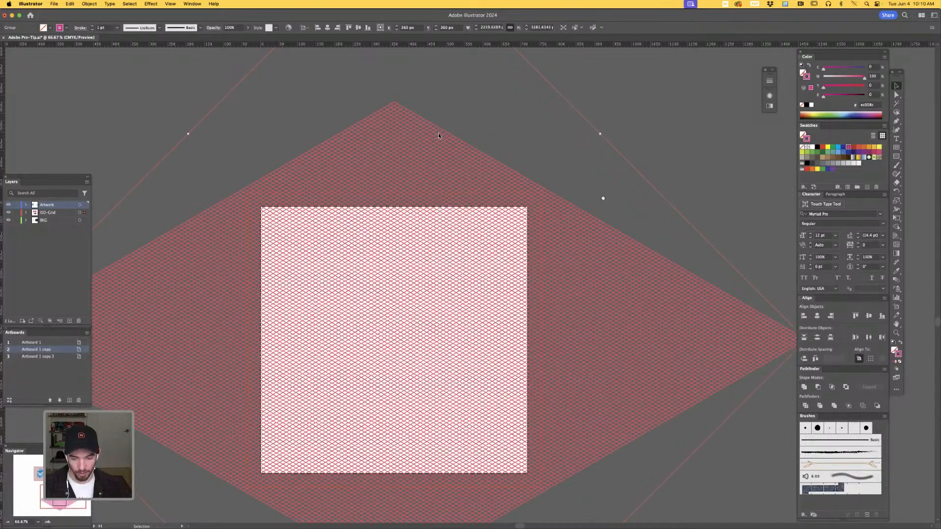
{"action": "left_click_drag", "start_coordinate": [603, 198], "coordinate": [599, 175]}
{"action": "left_click", "coordinate": [598, 173]}
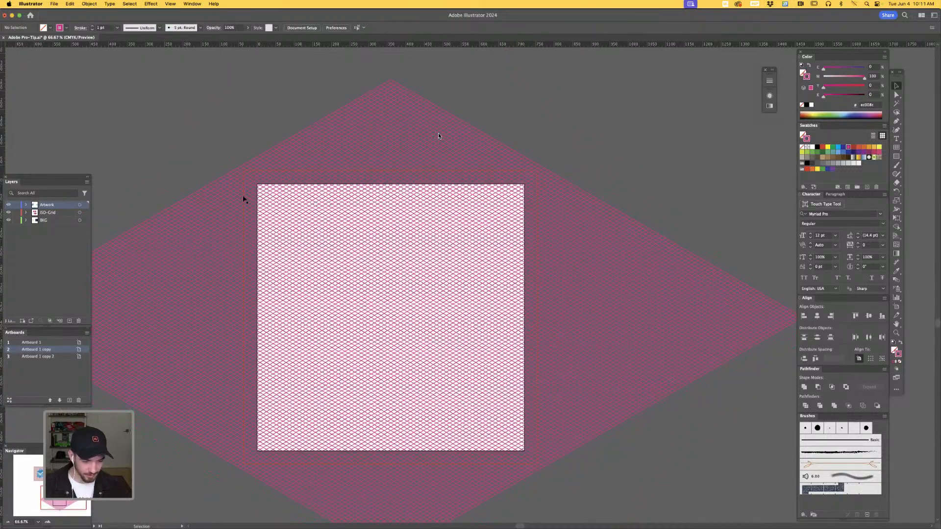
- Draw a gray-filled square without a stroke, about 772 px wide and overlapping the artboard edges, and center it on the artboard both ways
{"action": "key", "text": "m"}
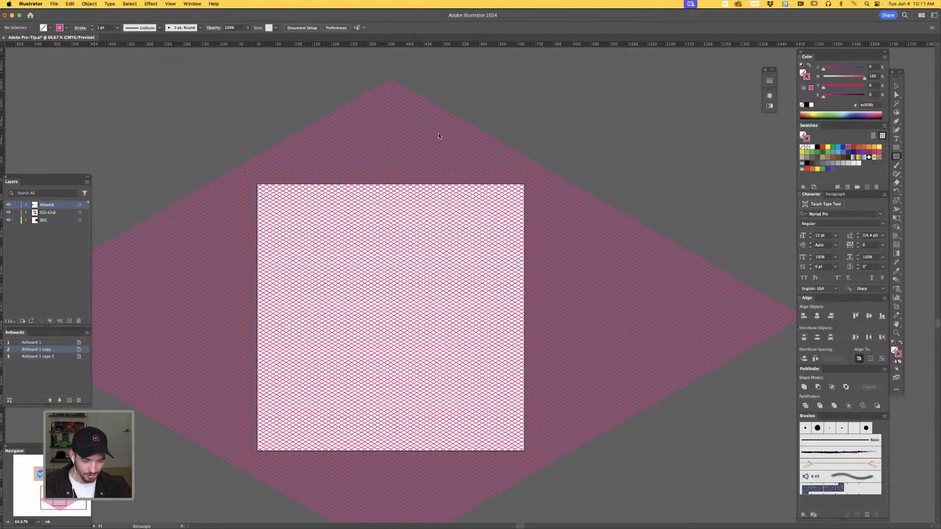
{"action": "left_click_drag", "start_coordinate": [245, 173], "coordinate": [532, 458]}
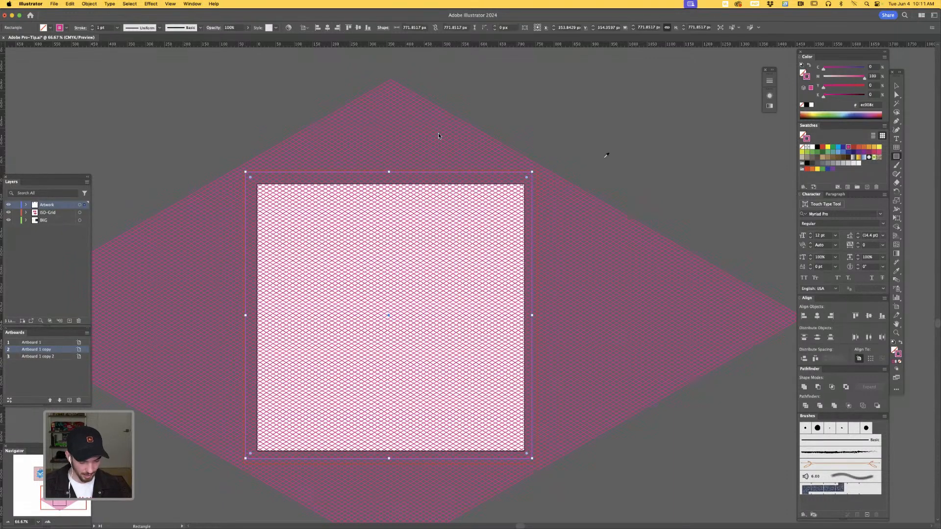
{"action": "key", "text": "i"}
{"action": "left_click", "coordinate": [606, 156]}
{"action": "key", "text": "v"}
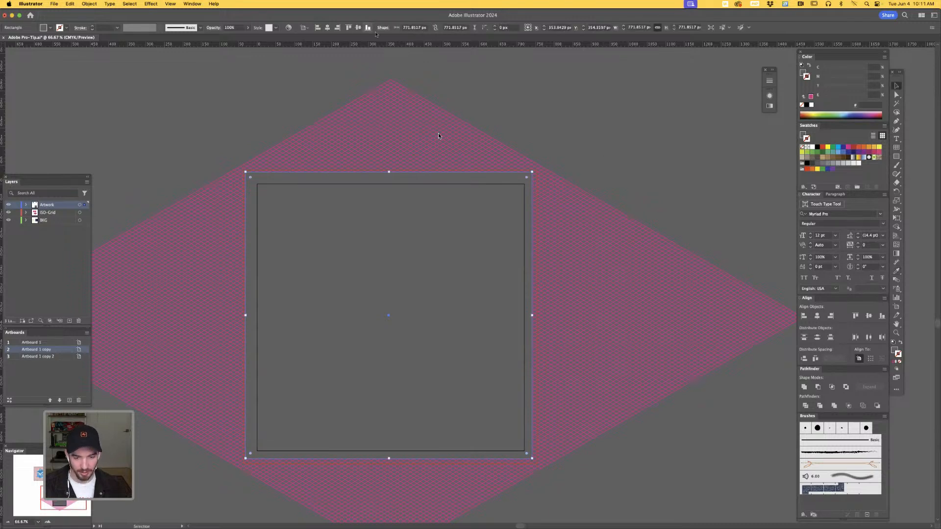
{"action": "left_click", "coordinate": [358, 28]}
{"action": "left_click", "coordinate": [328, 28]}
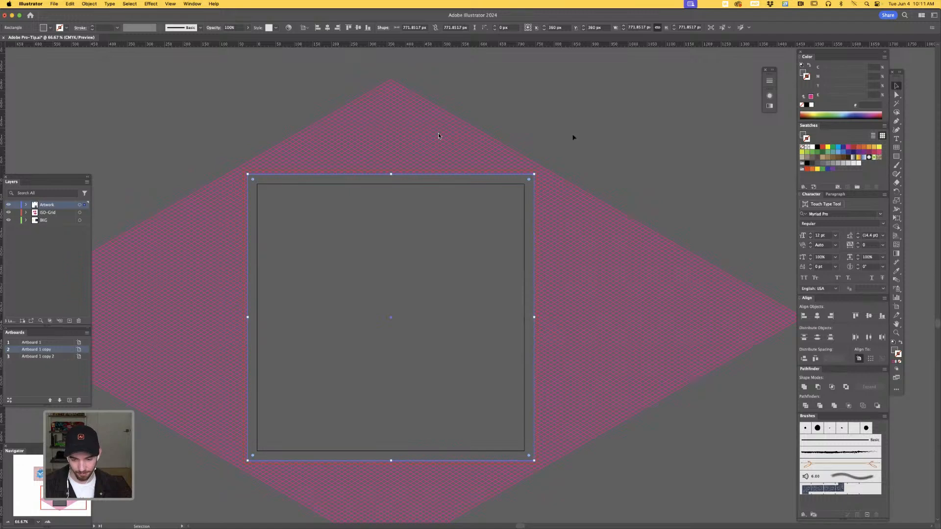
- Select the square together with the isometric grid and make a clipping mask that crops the grid to the square
{"action": "left_click", "coordinate": [513, 226]}
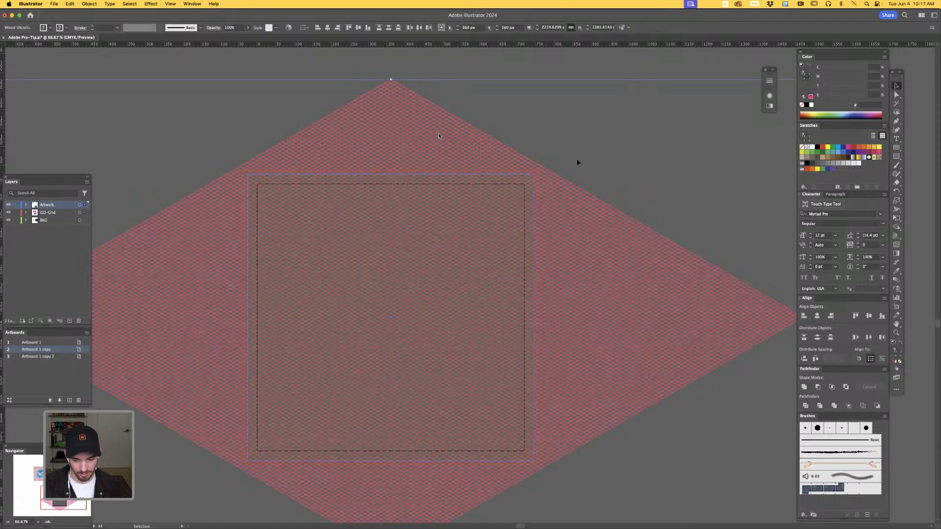
{"action": "key", "text": "super+a"}
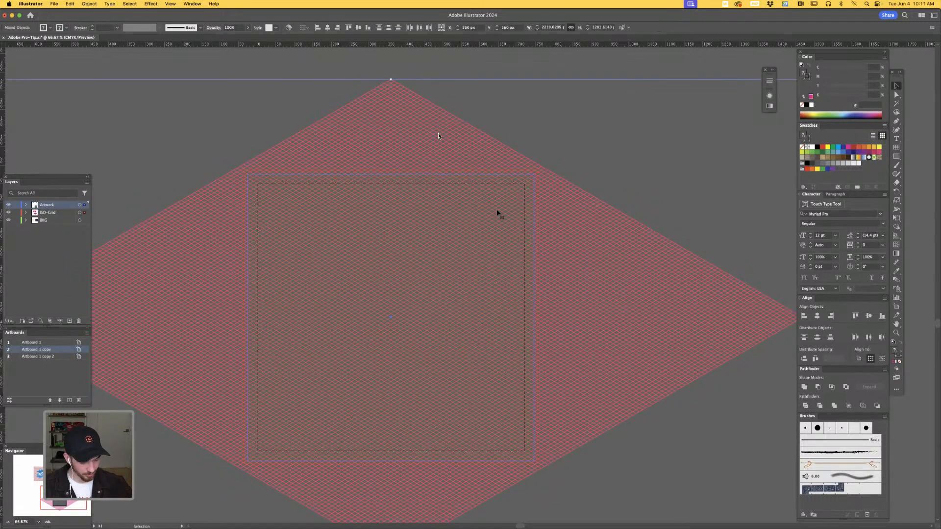
{"action": "key", "text": "super+7"}
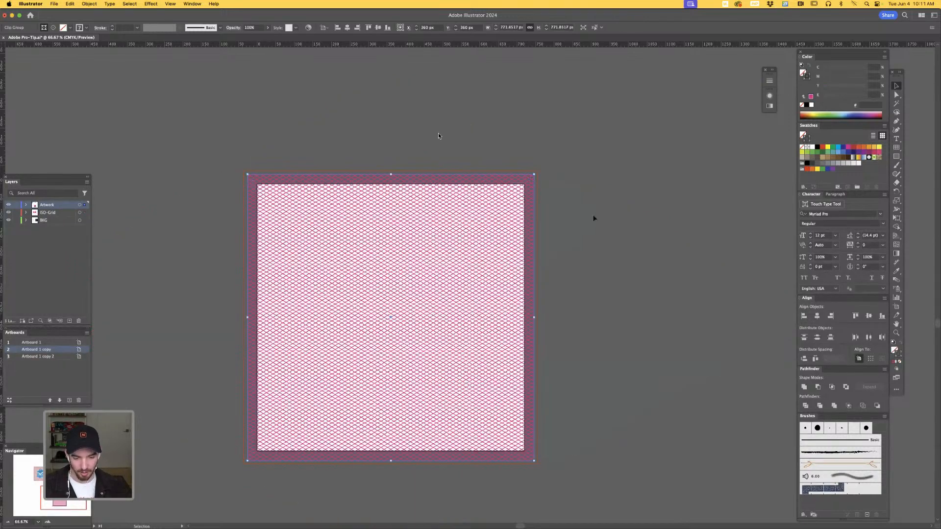
{"action": "left_click", "coordinate": [597, 216]}
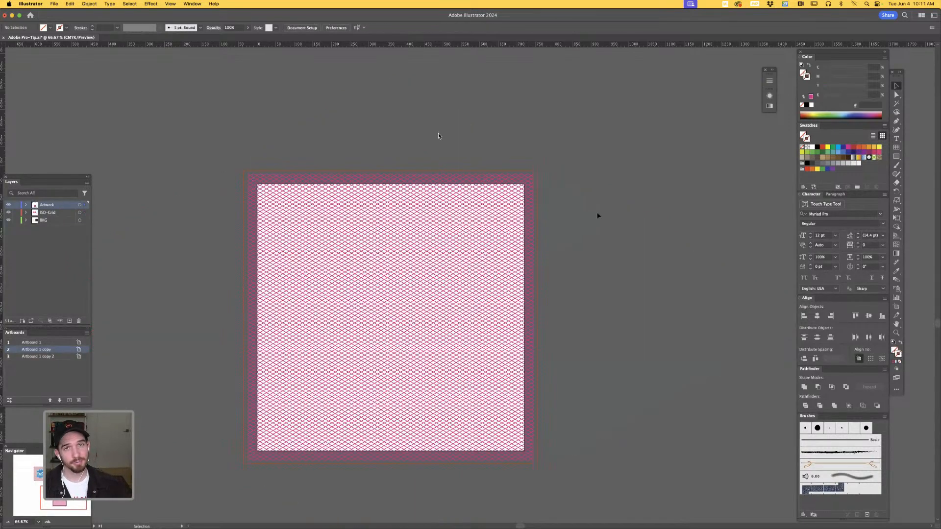
{"action": "key", "text": "a"}
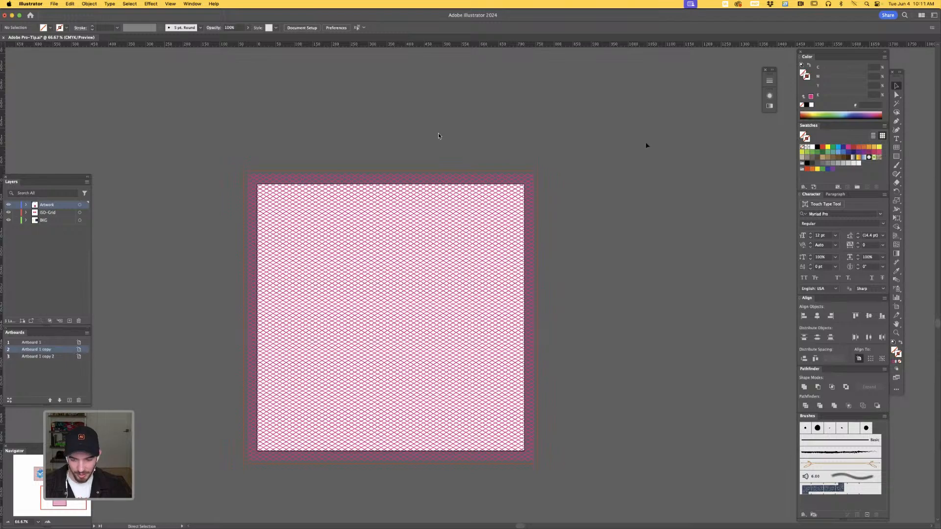
{"action": "key", "text": "super+equal"}
{"action": "key", "text": "super+equal"}
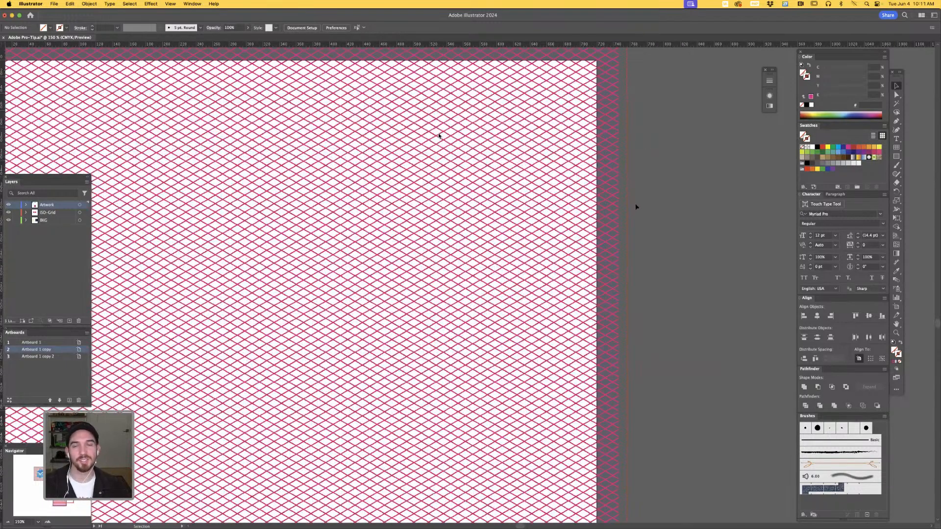
{"action": "key", "text": "super+0"}
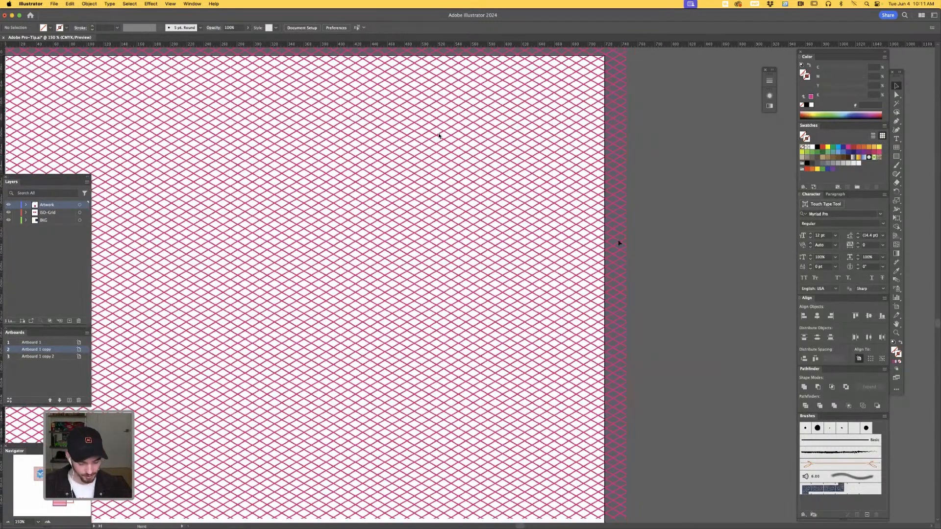
{"action": "key", "text": "super+minus"}
{"action": "key", "text": "super+minus"}
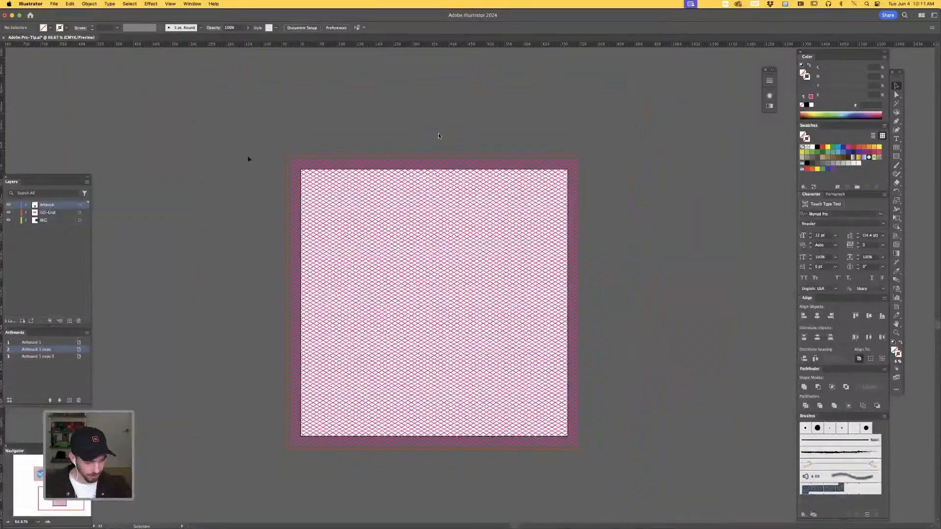
- Move the clipped grid onto the ISO-Grid layer and toggle that layer's visibility to check the assignment
{"action": "key", "text": "super+a"}
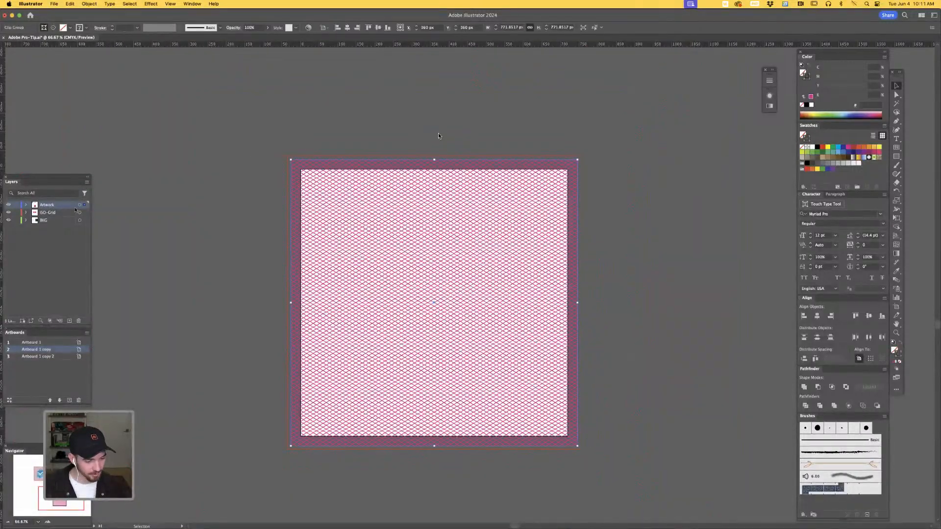
{"action": "left_click_drag", "start_coordinate": [85, 208], "coordinate": [85, 212]}
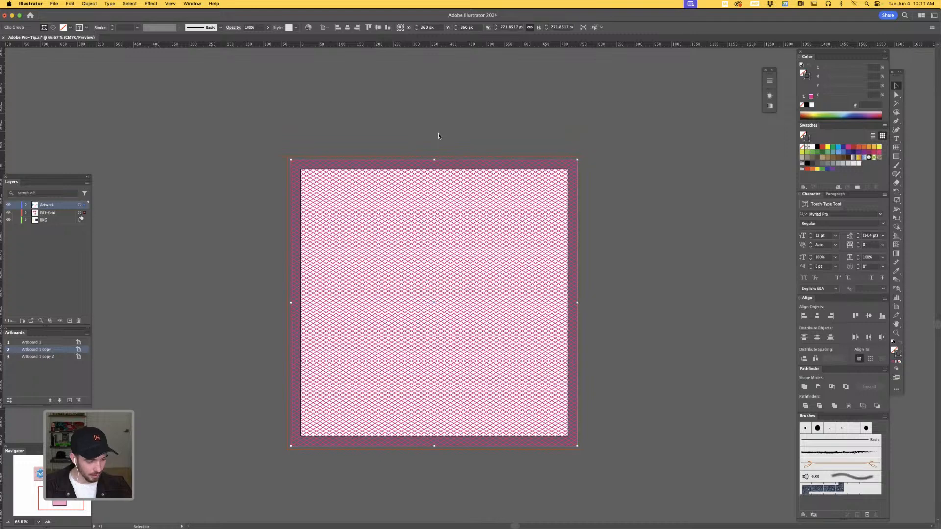
{"action": "left_click", "coordinate": [8, 212]}
{"action": "left_click", "coordinate": [8, 213]}
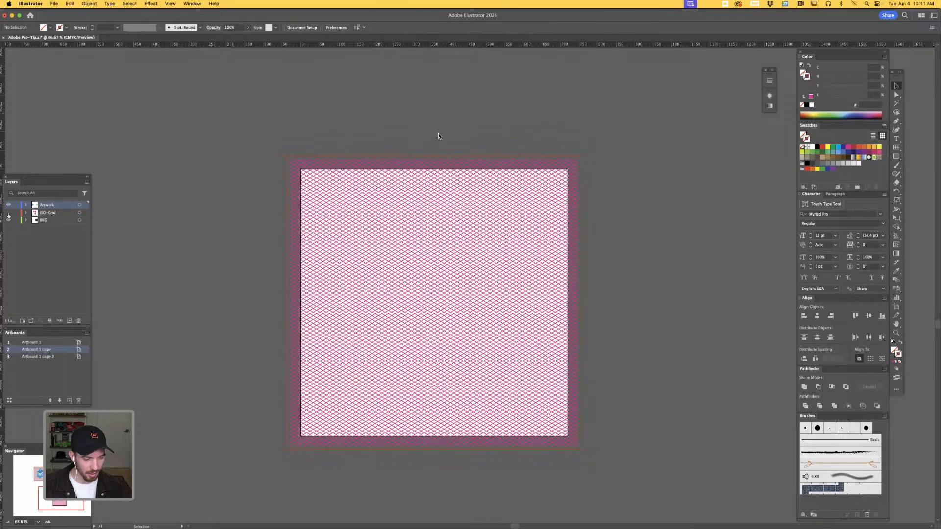
{"action": "left_click", "coordinate": [9, 213]}
{"action": "left_click", "coordinate": [8, 213]}
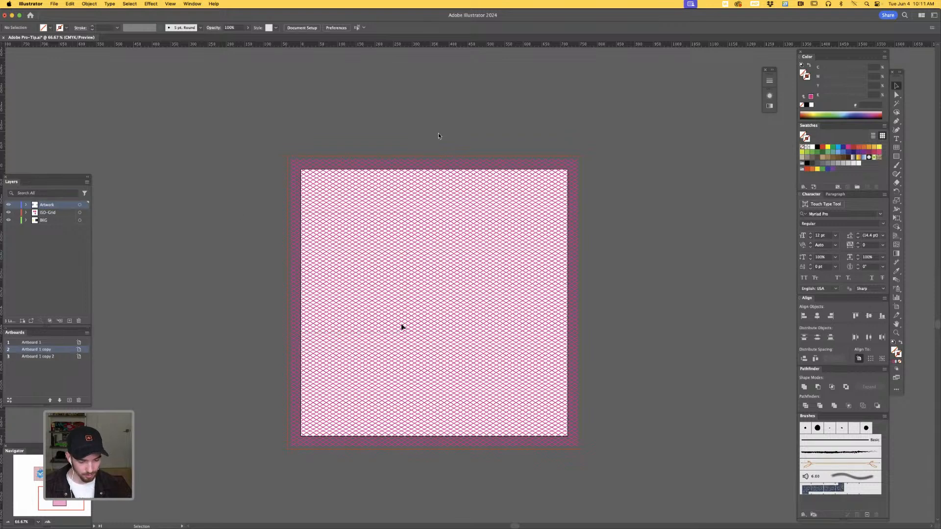
- Isolate the clip group and select the full isometric grid inside it
{"action": "left_click", "coordinate": [402, 327]}
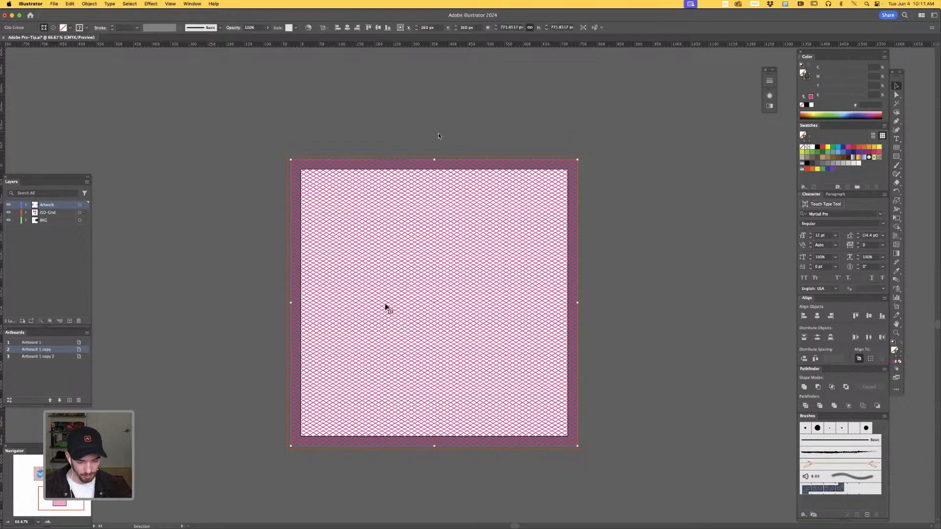
{"action": "double_click", "coordinate": [387, 308]}
{"action": "left_click", "coordinate": [387, 308]}
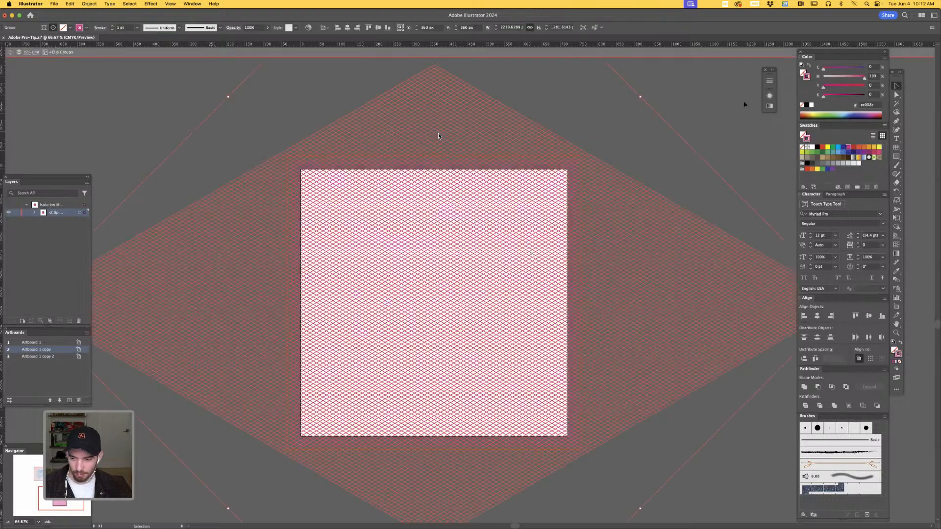
- Thin the selected grid lines to a 0.25 pt stroke weight
{"action": "left_click", "coordinate": [770, 80]}
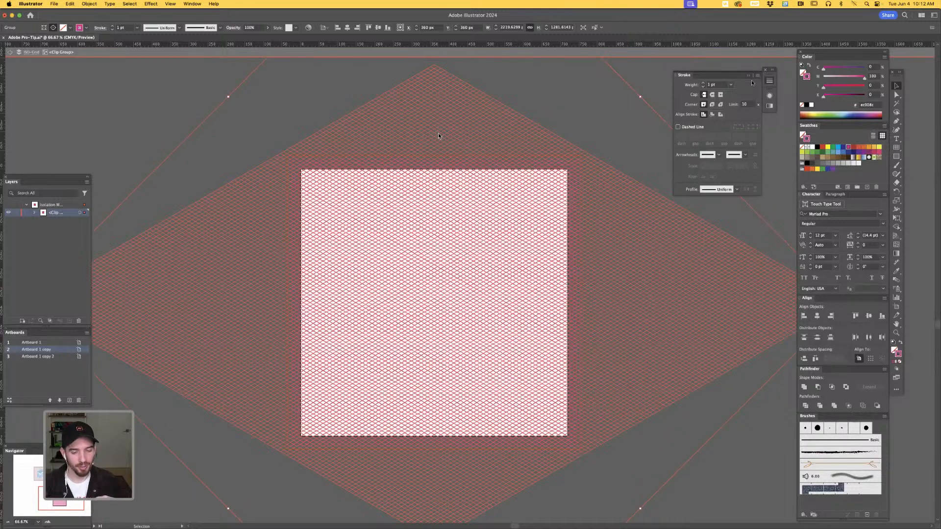
{"action": "key", "text": "a"}
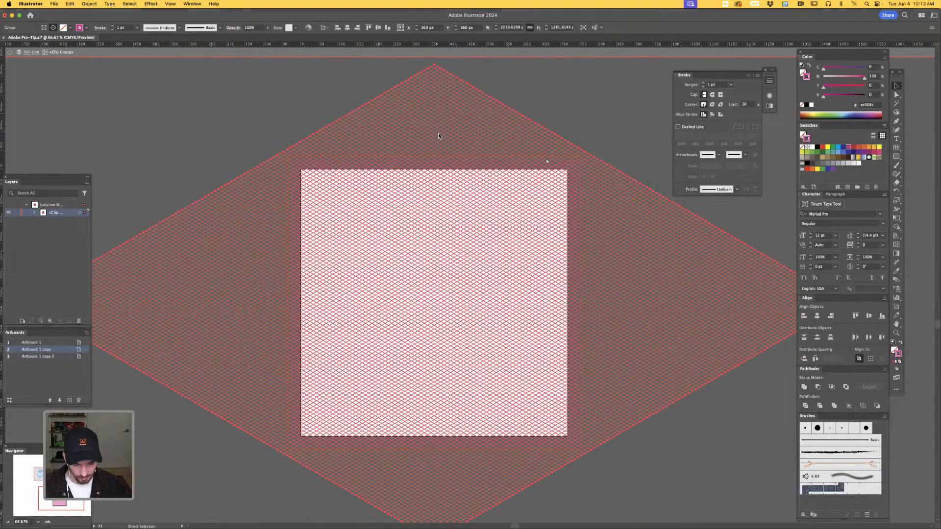
{"action": "key", "text": "super+equal"}
{"action": "key", "text": "super+equal"}
{"action": "key", "text": "super+equal"}
{"action": "key", "text": "super+equal"}
{"action": "key", "text": "super+equal"}
{"action": "key", "text": "super+equal"}
{"action": "key", "text": "super+equal"}
{"action": "key", "text": "super+equal"}
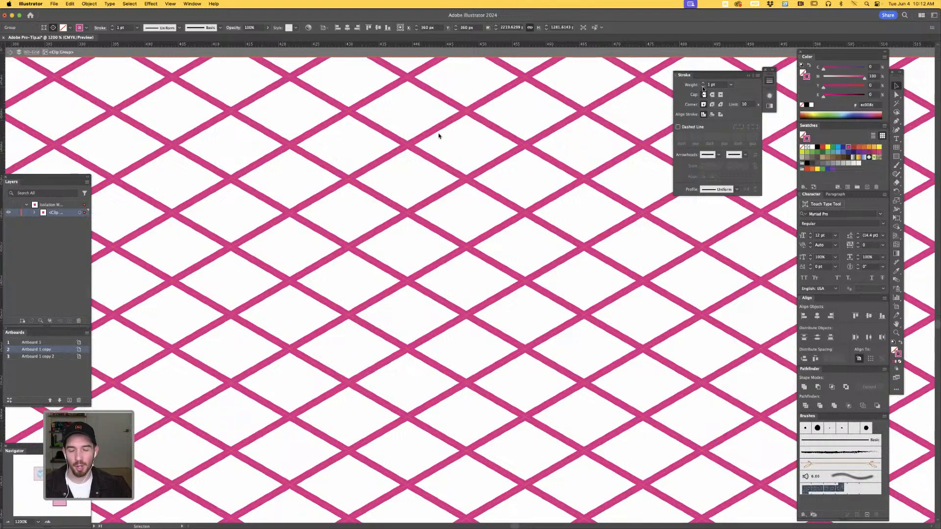
{"action": "left_click", "coordinate": [703, 87]}
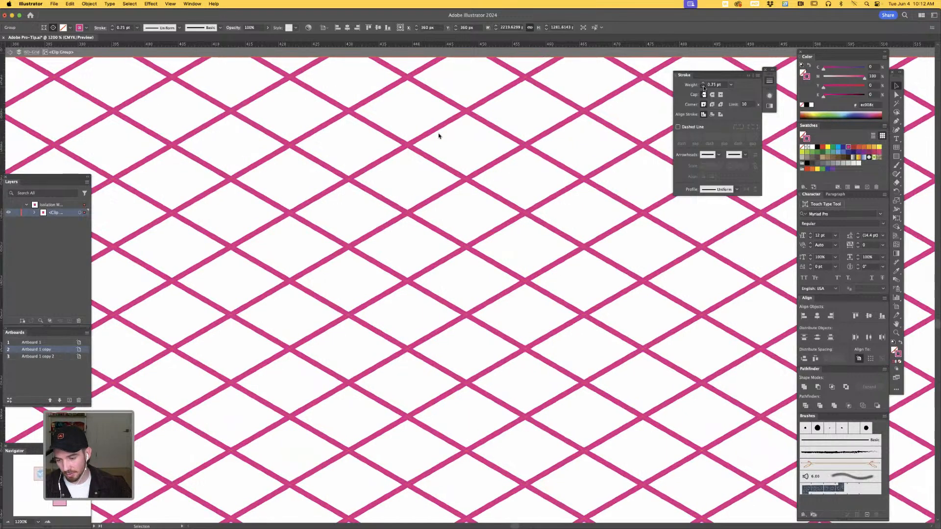
{"action": "left_click", "coordinate": [704, 87]}
{"action": "left_click", "coordinate": [703, 87]}
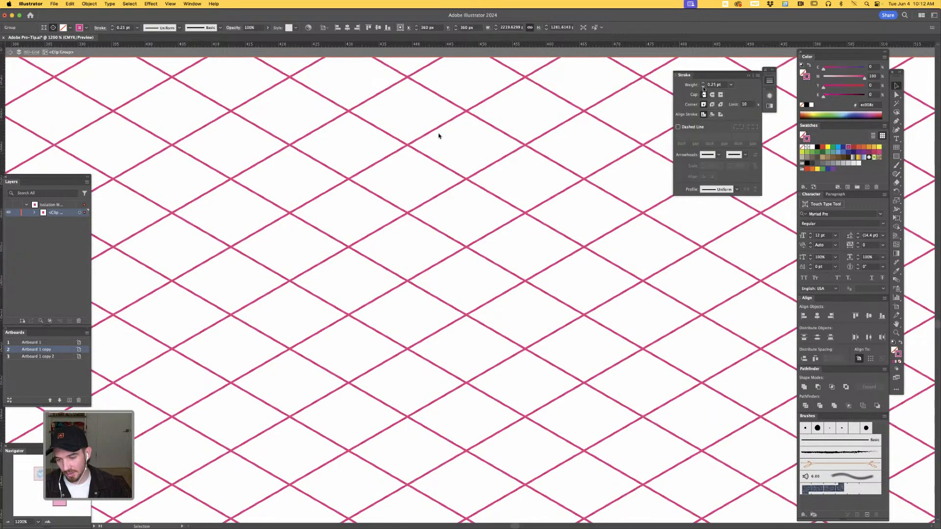
{"action": "left_click", "coordinate": [703, 86]}
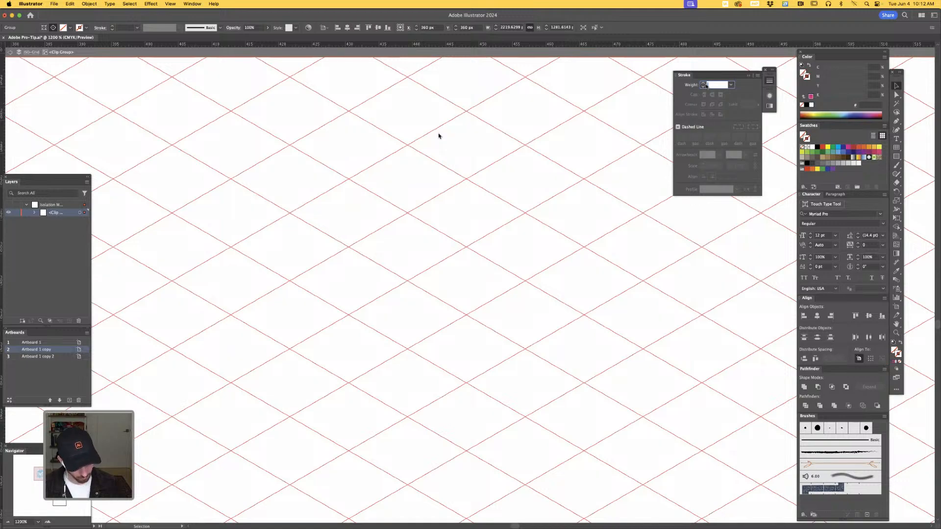
{"action": "key", "text": "Return"}
{"action": "key", "text": "super+shift+a"}
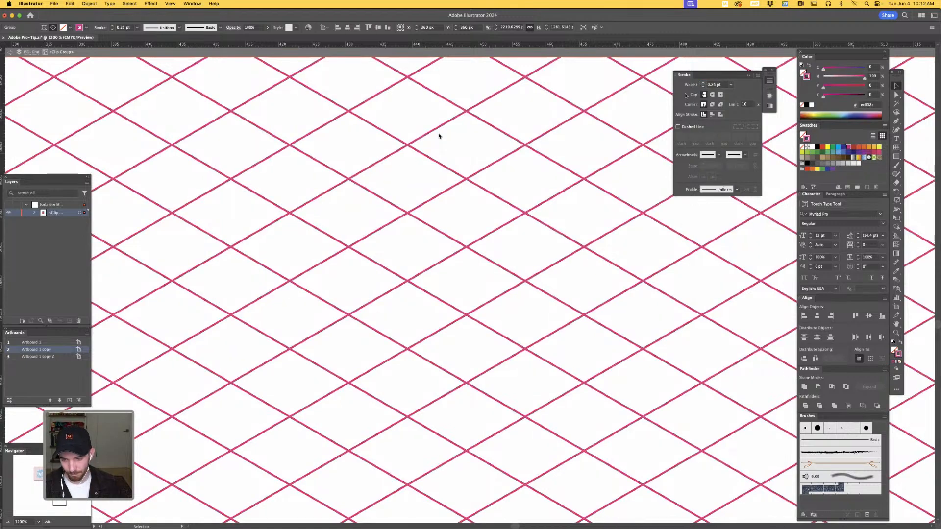
- Deselect the grid, exit isolation mode and lock the ISO-Grid layer
{"action": "key", "text": "super+minus"}
{"action": "key", "text": "super+minus"}
{"action": "key", "text": "super+minus"}
{"action": "key", "text": "super+minus"}
{"action": "key", "text": "super+minus"}
{"action": "key", "text": "super+minus"}
{"action": "key", "text": "super+minus"}
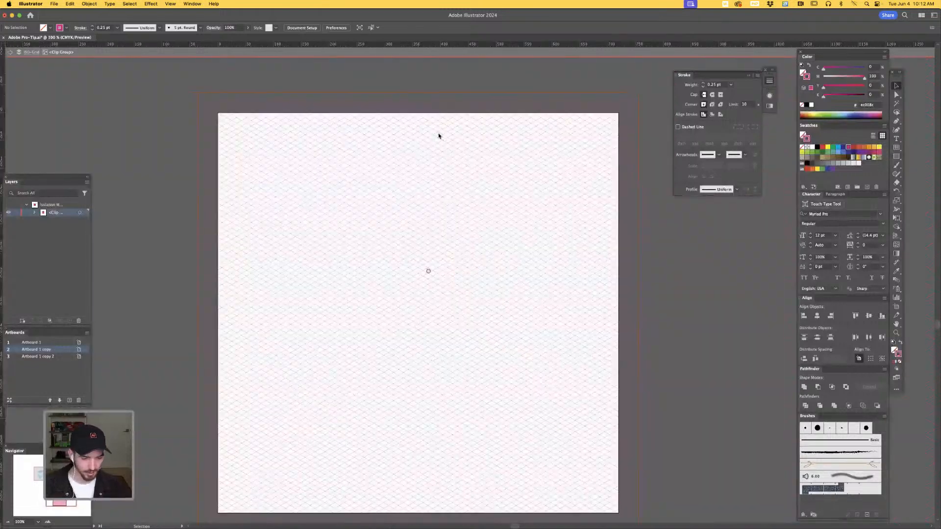
{"action": "left_click_drag", "start_coordinate": [356, 277], "coordinate": [363, 226]}
{"action": "key", "text": "Escape"}
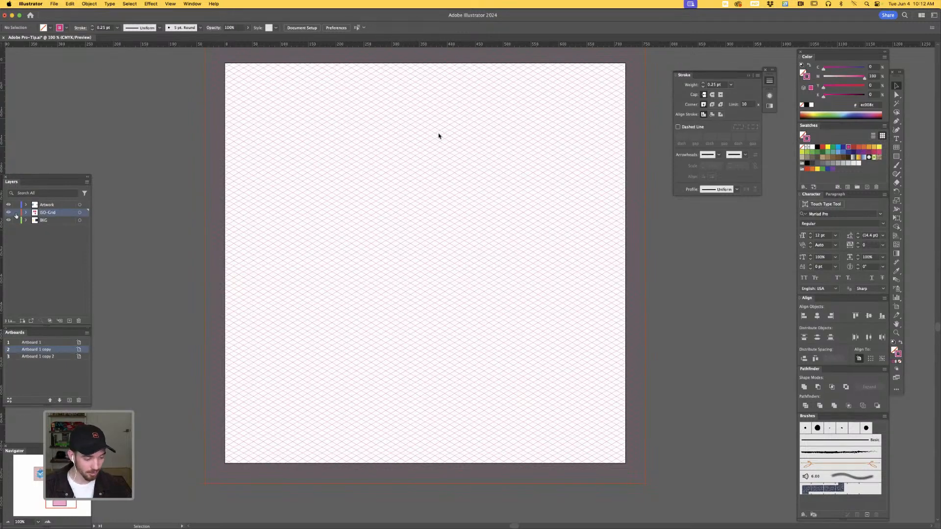
{"action": "left_click", "coordinate": [16, 213]}
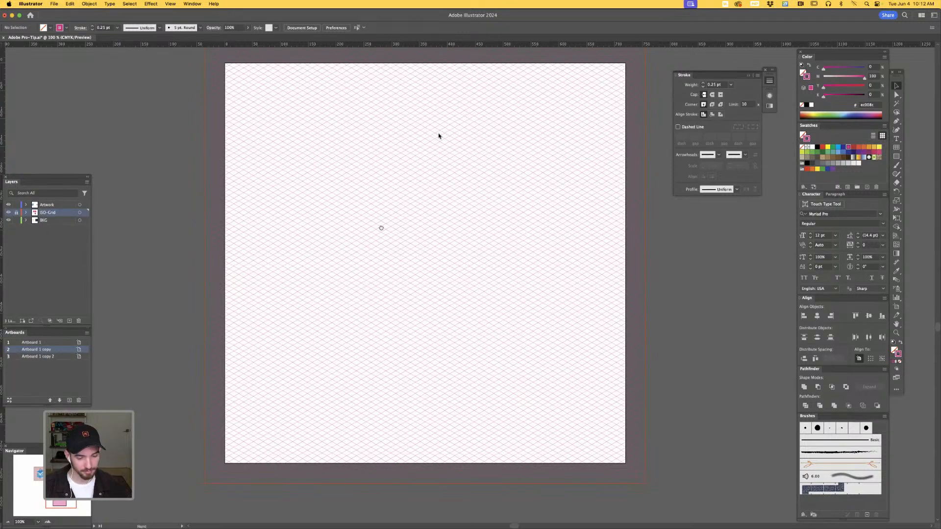
- Make the Artwork layer the active layer above the locked grid
{"action": "scroll", "coordinate": [380, 225], "scroll_direction": "right", "scroll_amount": 5}
{"action": "scroll", "coordinate": [380, 225], "scroll_direction": "up", "scroll_amount": 2}
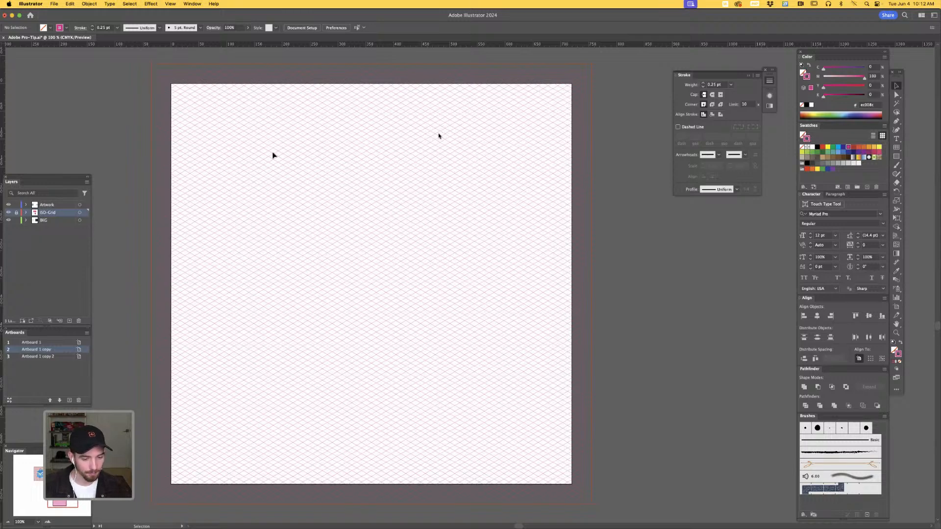
{"action": "key", "text": "space"}
{"action": "left_click_drag", "start_coordinate": [305, 250], "coordinate": [353, 245]}
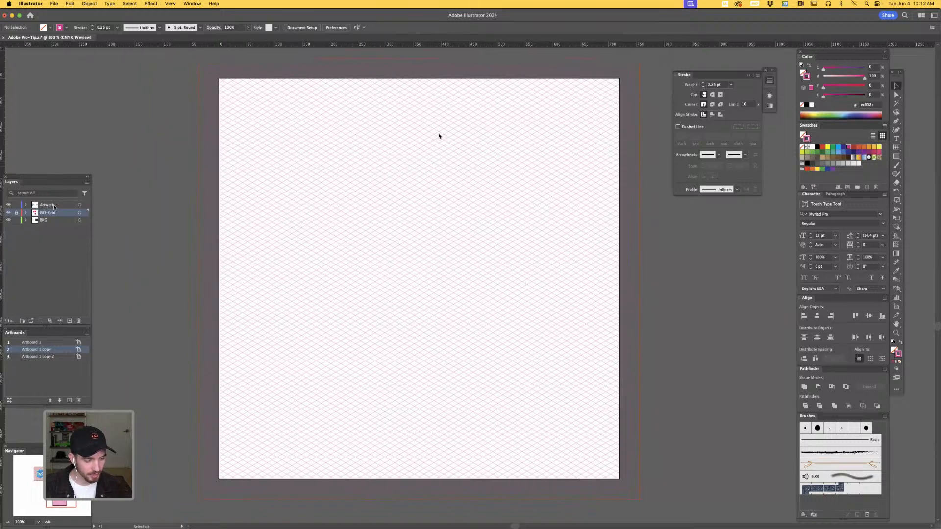
{"action": "left_click", "coordinate": [52, 206]}
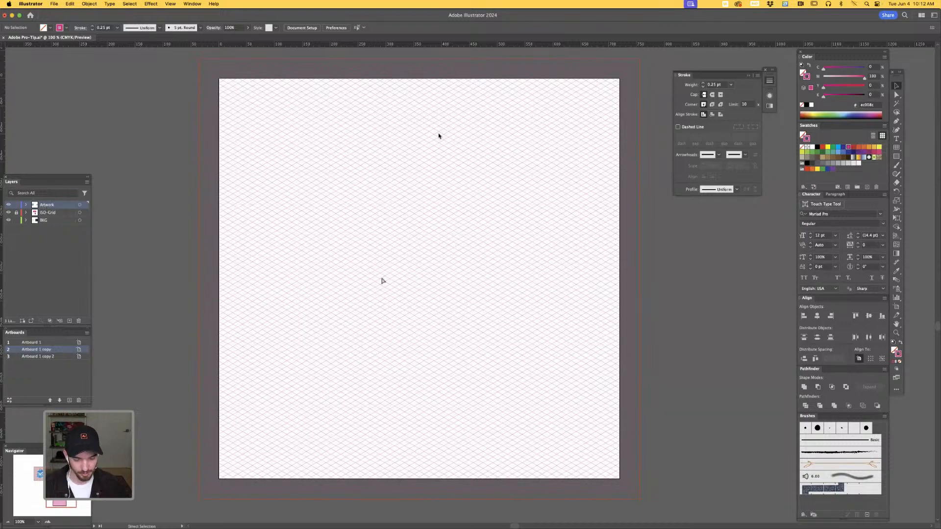
- Display the grid cells near the middle of the artboard in Outline mode at 800% zoom
{"action": "key", "text": "super+equal"}
{"action": "key", "text": "super+equal"}
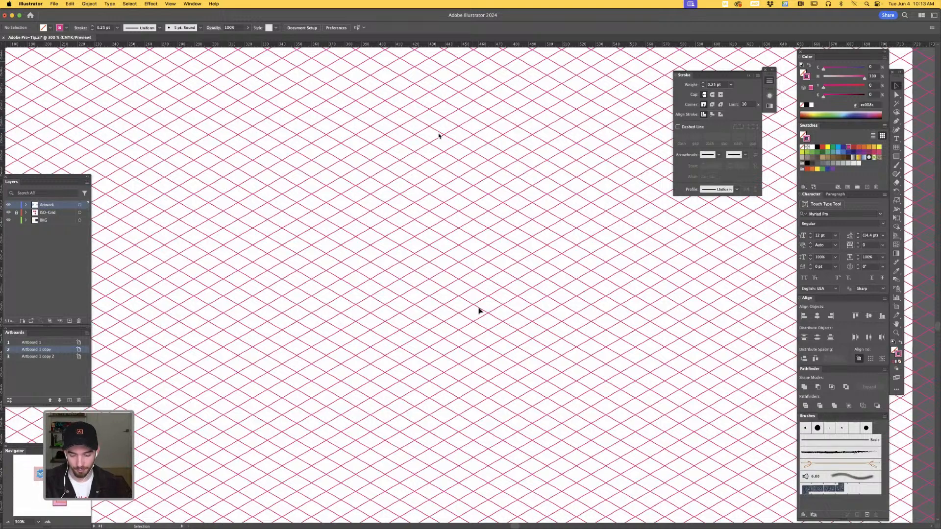
{"action": "key", "text": "p"}
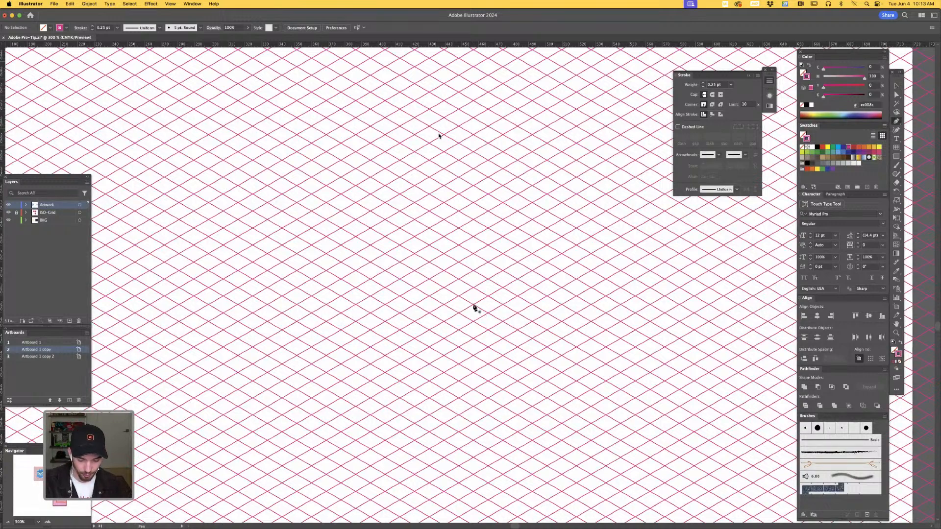
{"action": "key", "text": "a"}
{"action": "key", "text": "super+plus"}
{"action": "key", "text": "super+plus"}
{"action": "key", "text": "super+plus"}
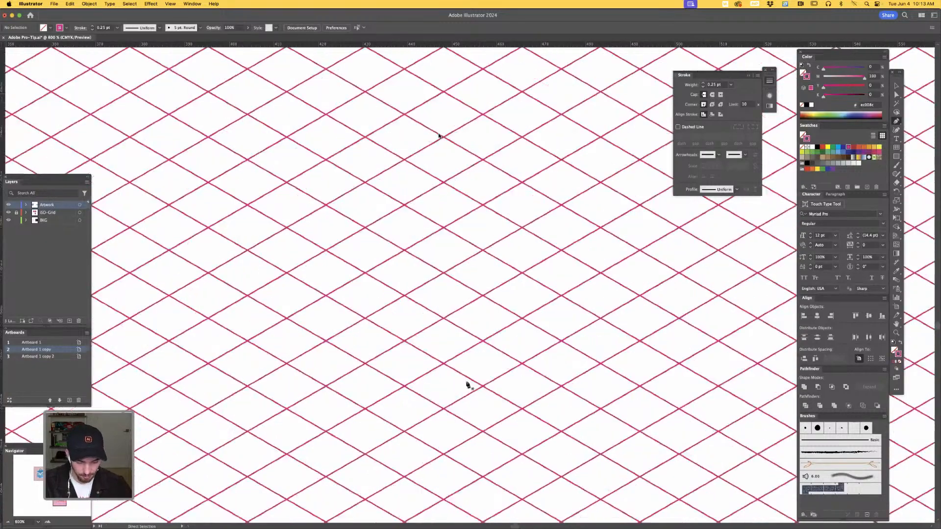
{"action": "left_click_drag", "start_coordinate": [467, 386], "coordinate": [406, 325]}
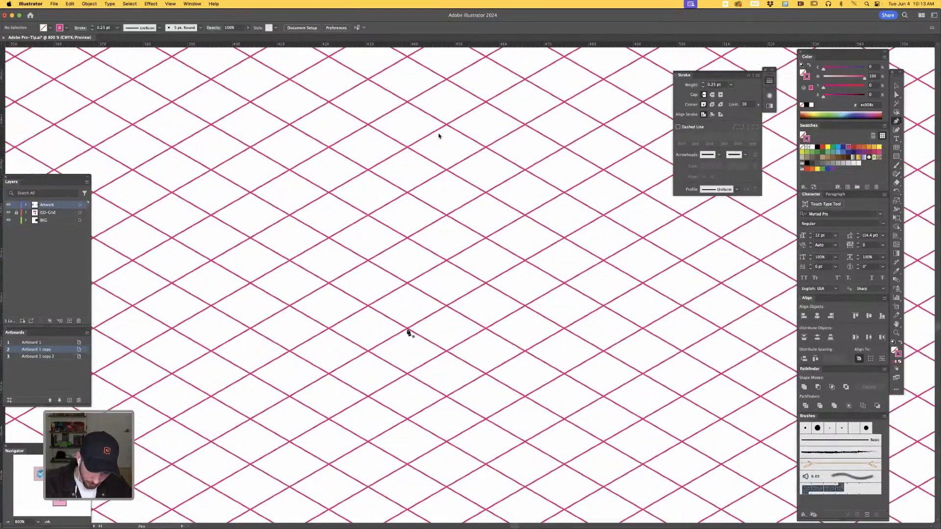
{"action": "key", "text": "super+y"}
- Draw an open V-shaped path with the Pen tool through four grid intersections, two cells down one side and one cell up the other
{"action": "key", "text": "p"}
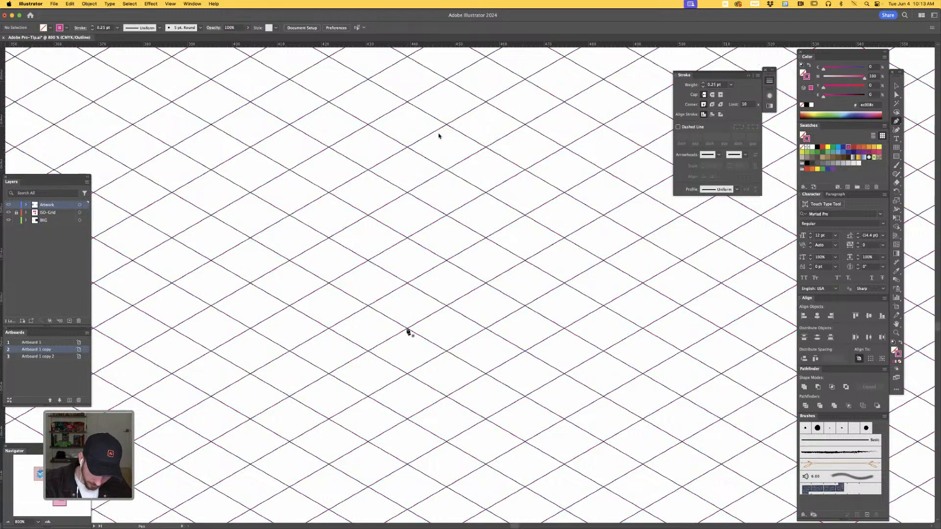
{"action": "left_click", "coordinate": [407, 329]}
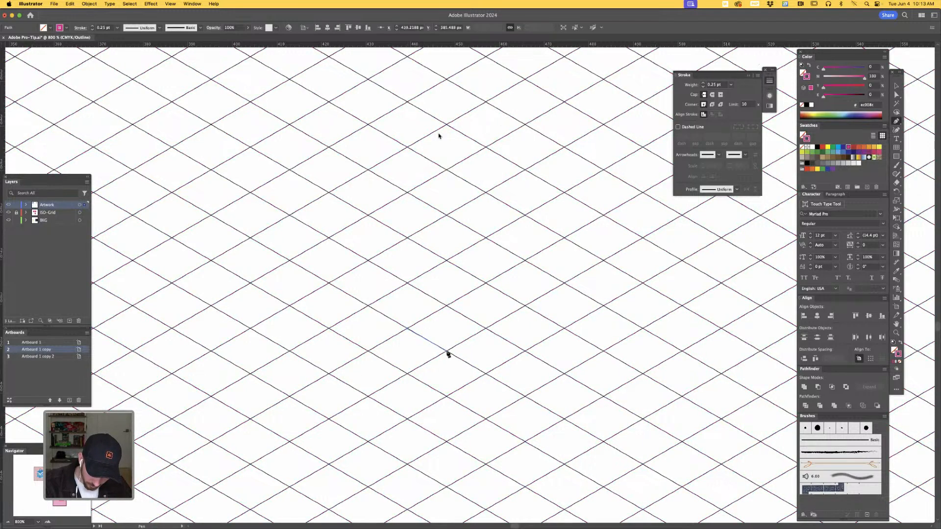
{"action": "left_click", "coordinate": [446, 350]}
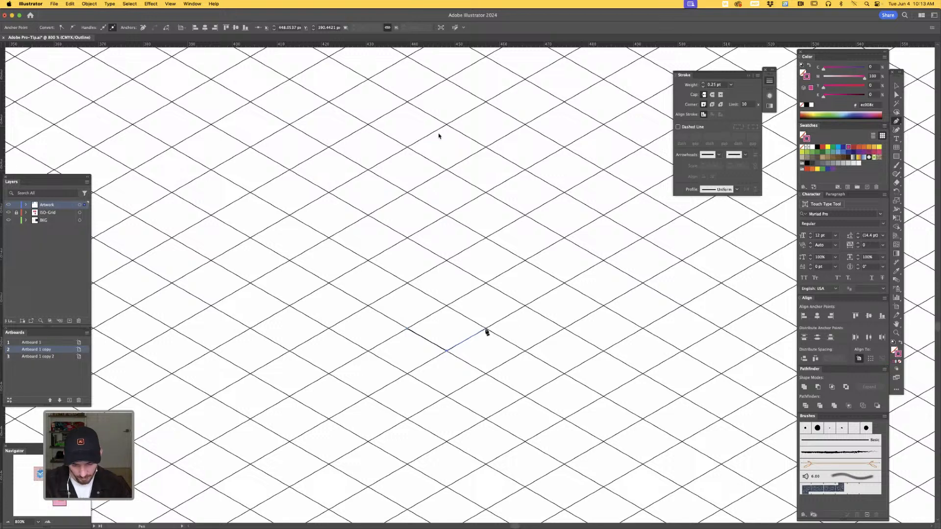
{"action": "left_click", "coordinate": [485, 375]}
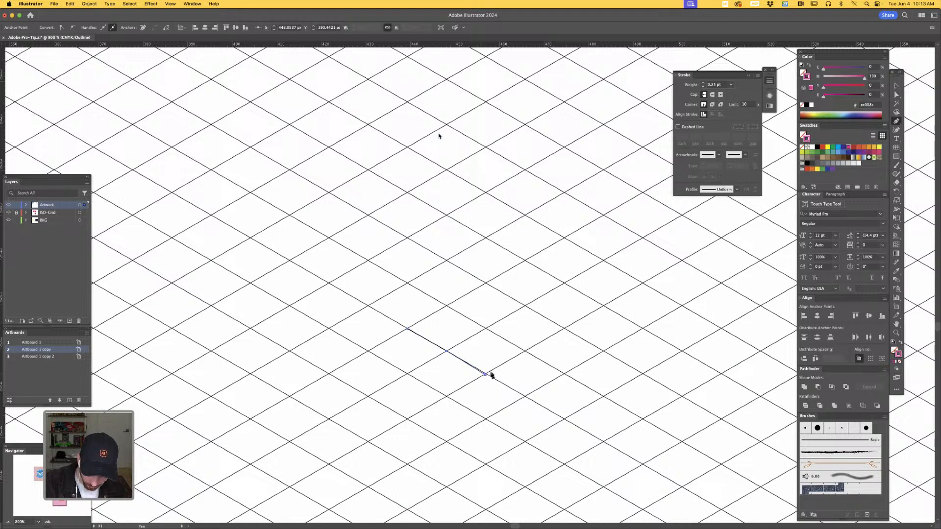
{"action": "left_click", "coordinate": [525, 351]}
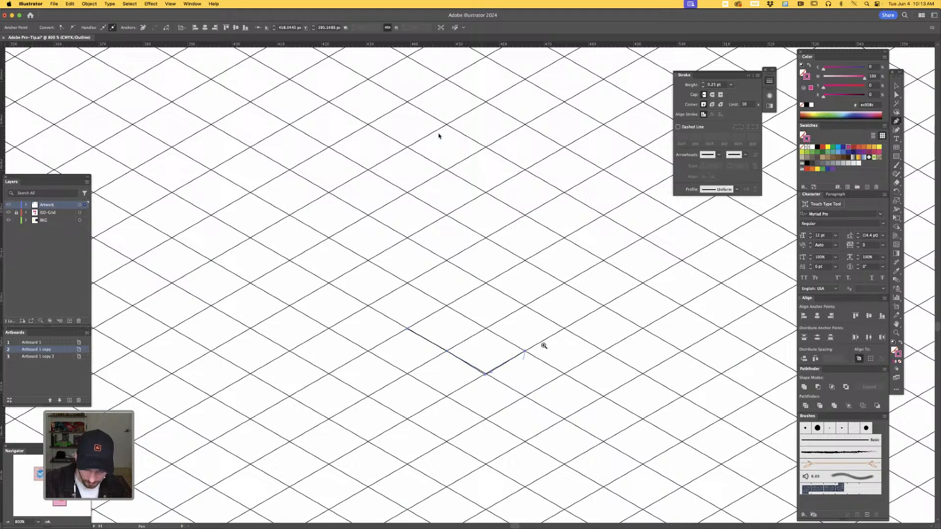
- Check the V-shaped path's corner against the grid intersection and delete the path from the Artwork layer
{"action": "key", "text": "z"}
{"action": "left_click_drag", "start_coordinate": [477, 380], "coordinate": [570, 422]}
{"action": "key", "text": "space"}
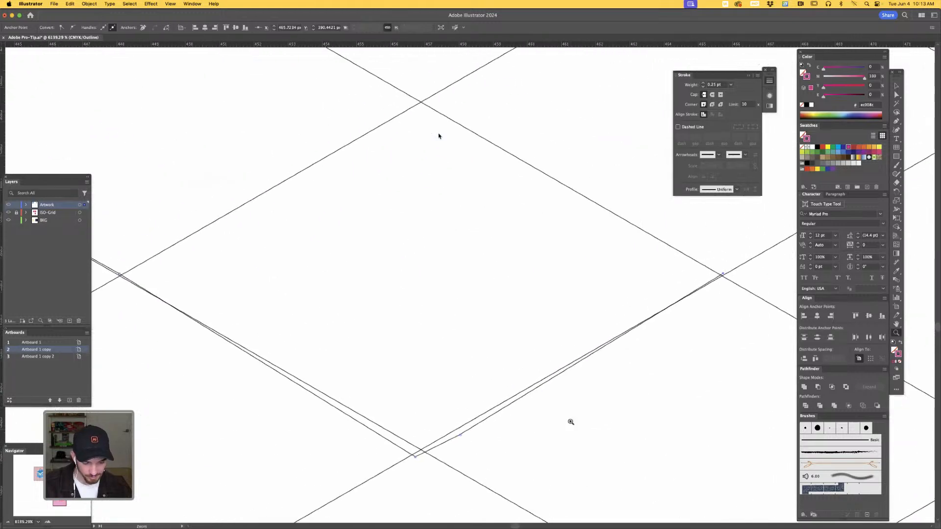
{"action": "key", "text": "a"}
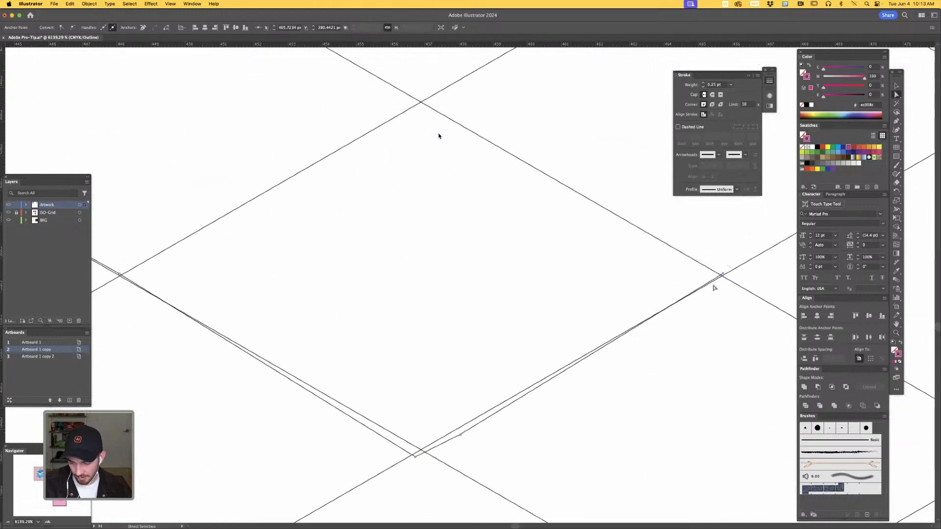
{"action": "left_click", "coordinate": [715, 291]}
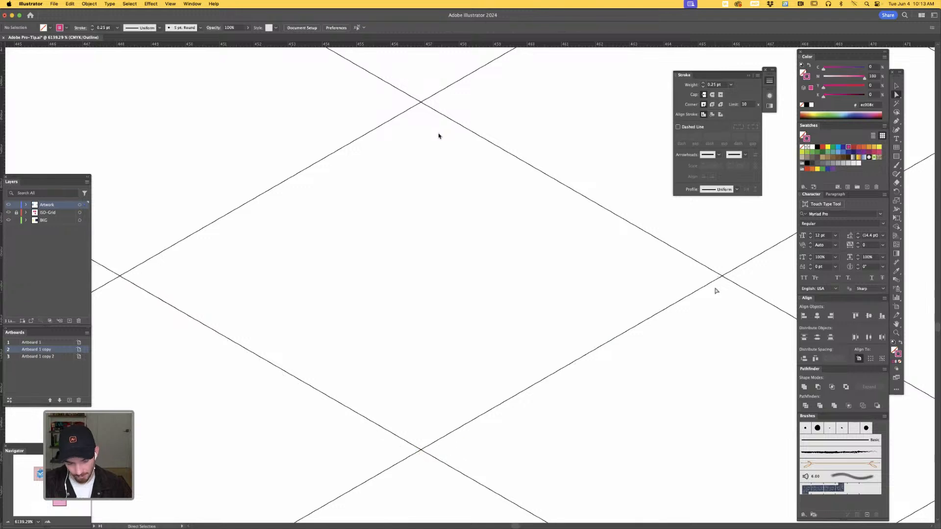
- Turn on Smart Guides
{"action": "left_click", "coordinate": [170, 4]}
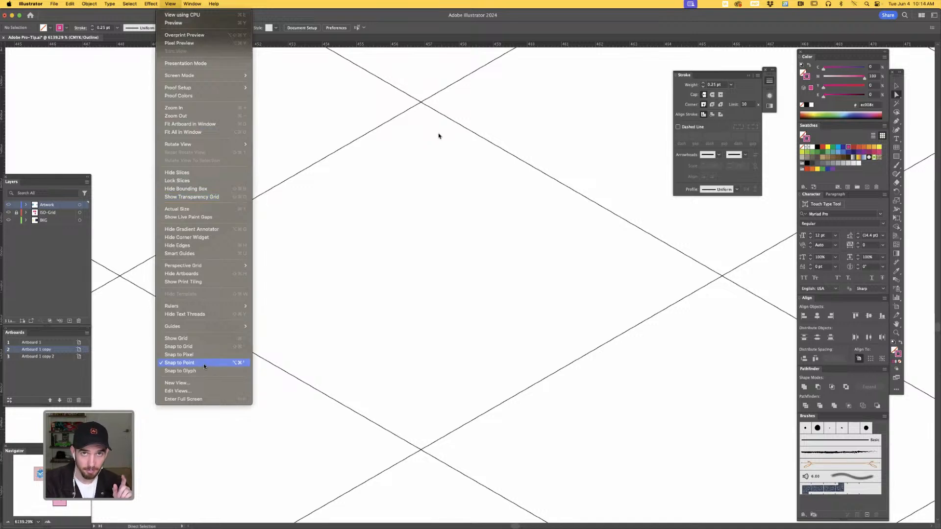
{"action": "left_click", "coordinate": [222, 253]}
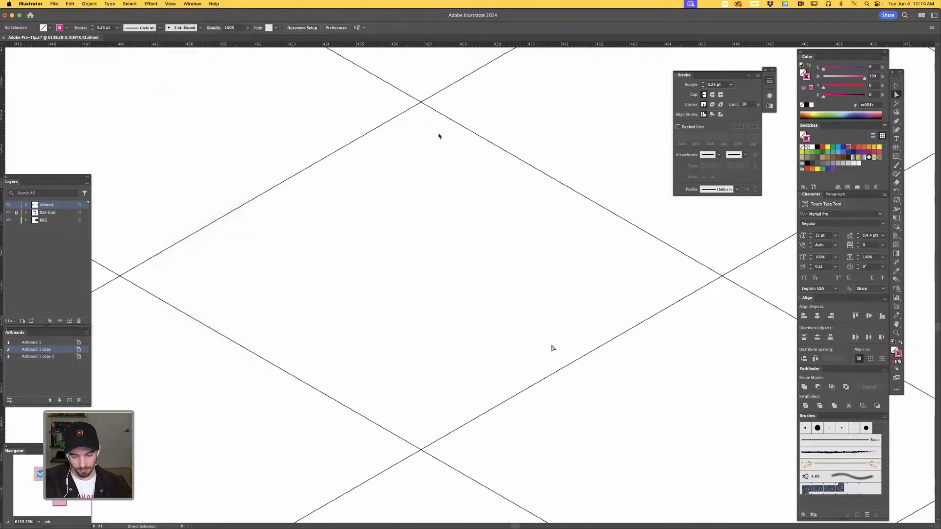
- Draw the cube's left face with the Pen tool as a closed four-sided path through grid intersections, with vertical sides, and return to Preview mode
{"action": "left_click_drag", "start_coordinate": [521, 368], "coordinate": [524, 311]}
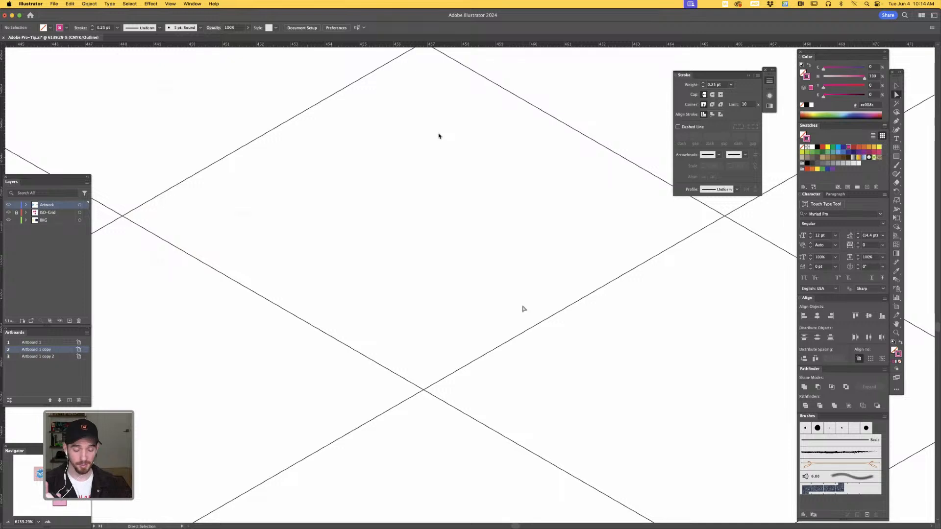
{"action": "key", "text": "p"}
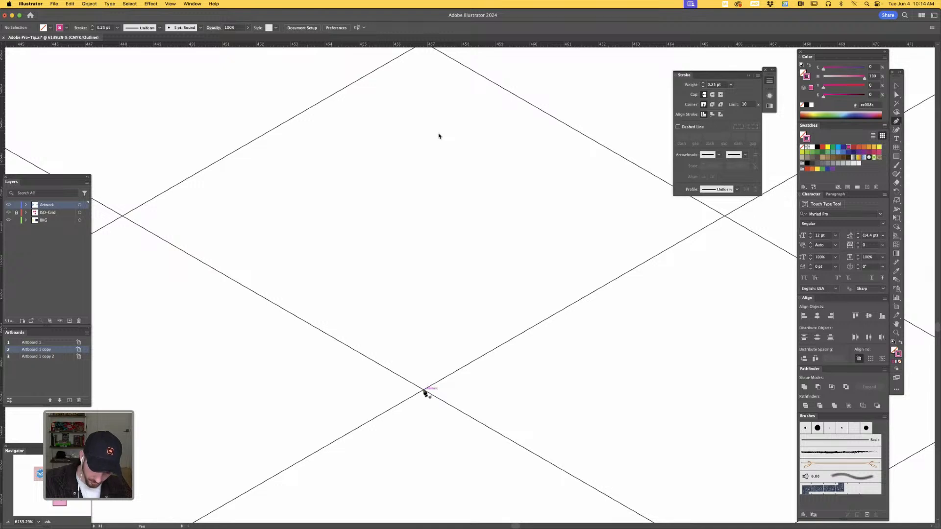
{"action": "left_click", "coordinate": [425, 391]}
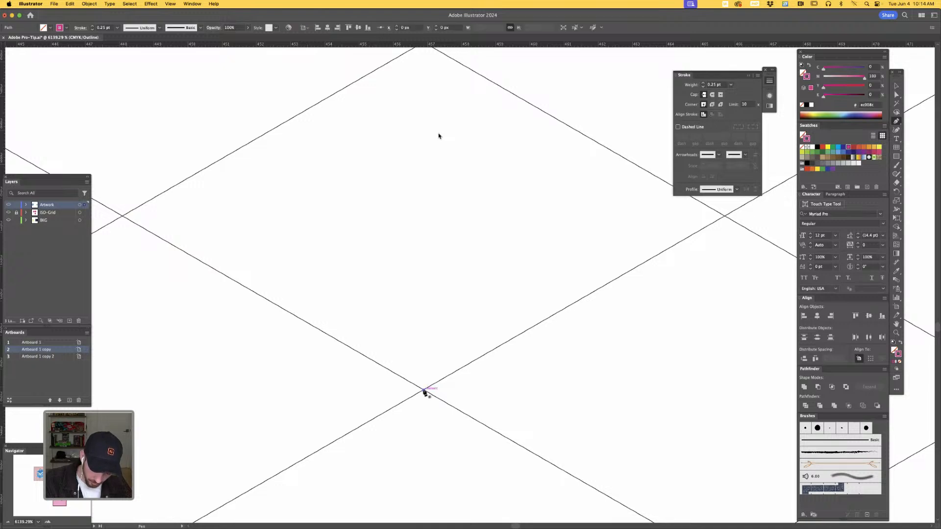
{"action": "left_click", "coordinate": [122, 216]}
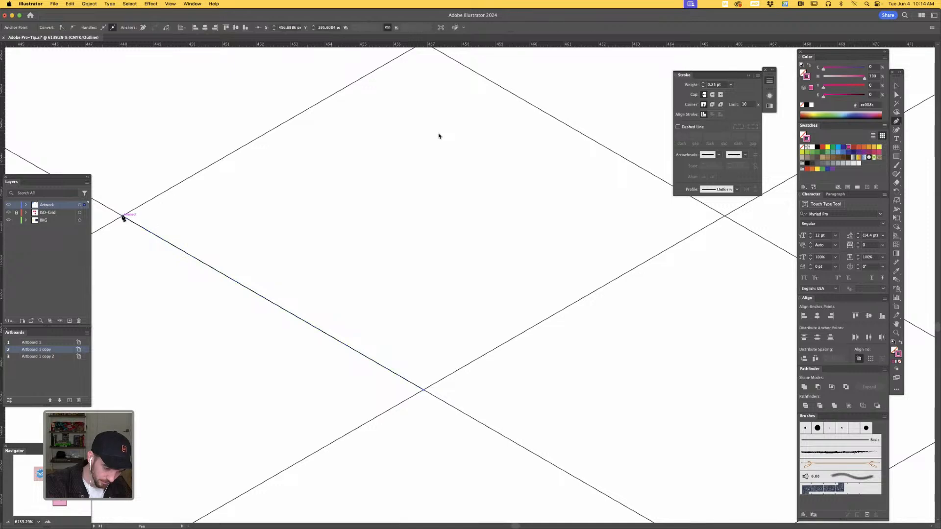
{"action": "key", "text": "super+minus"}
{"action": "key", "text": "super+minus"}
{"action": "key", "text": "super+minus"}
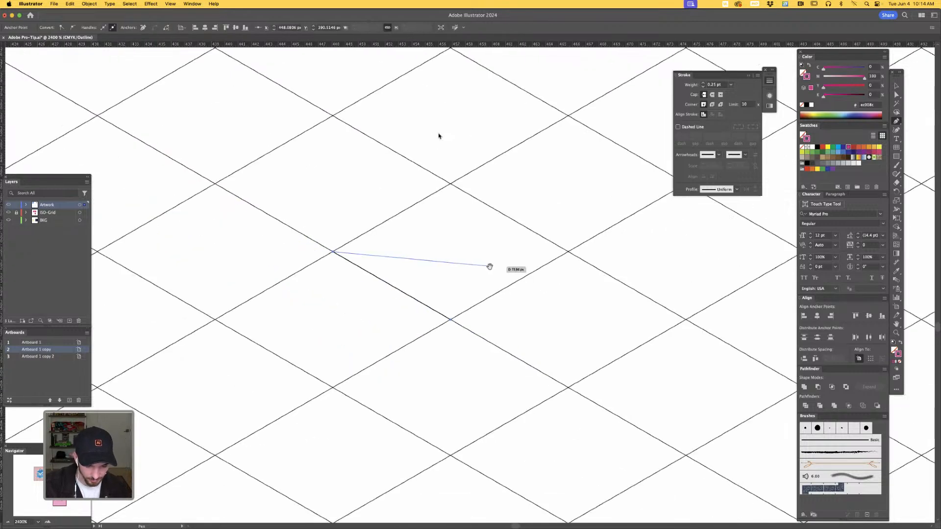
{"action": "left_click_drag", "start_coordinate": [487, 272], "coordinate": [452, 371]}
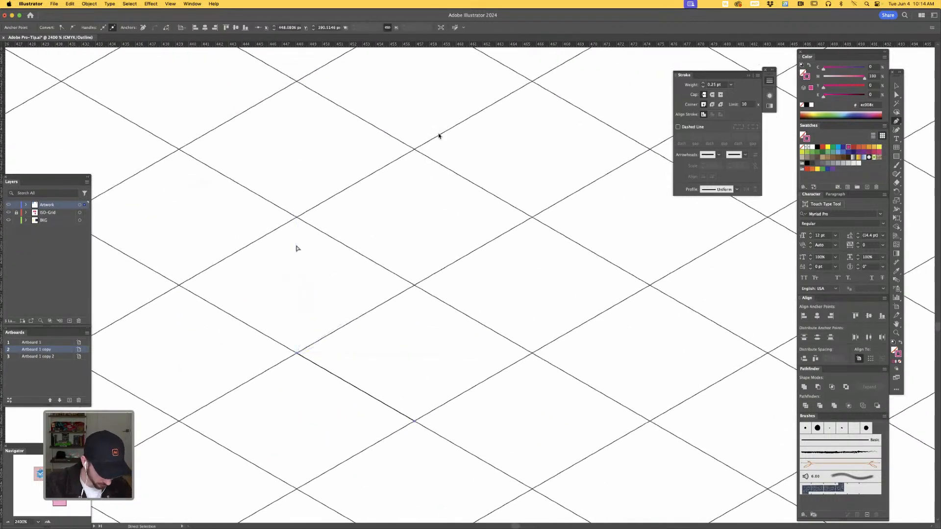
{"action": "key", "text": "super+y"}
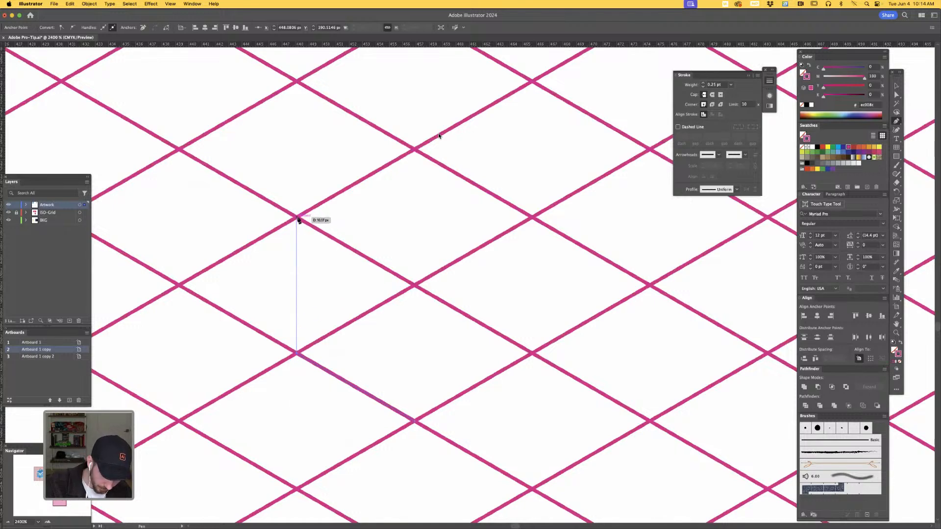
{"action": "left_click", "coordinate": [297, 217]}
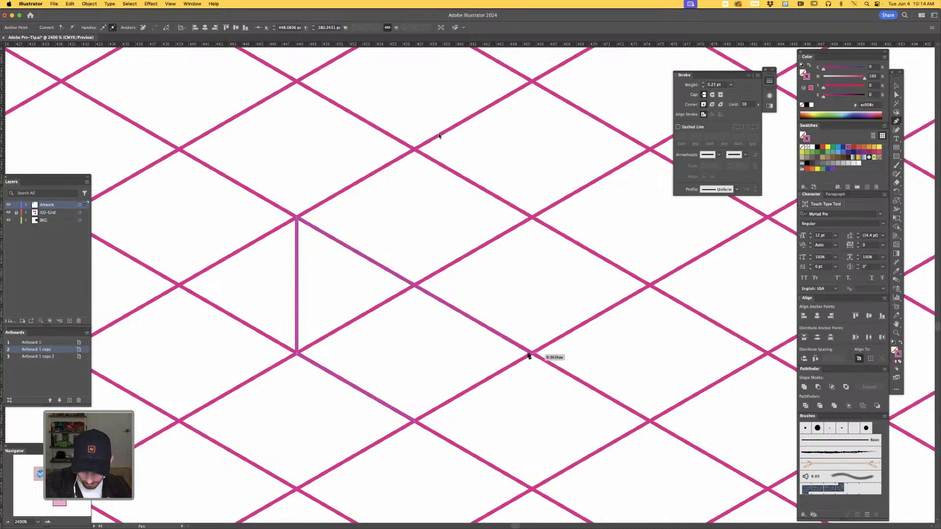
{"action": "left_click", "coordinate": [415, 286]}
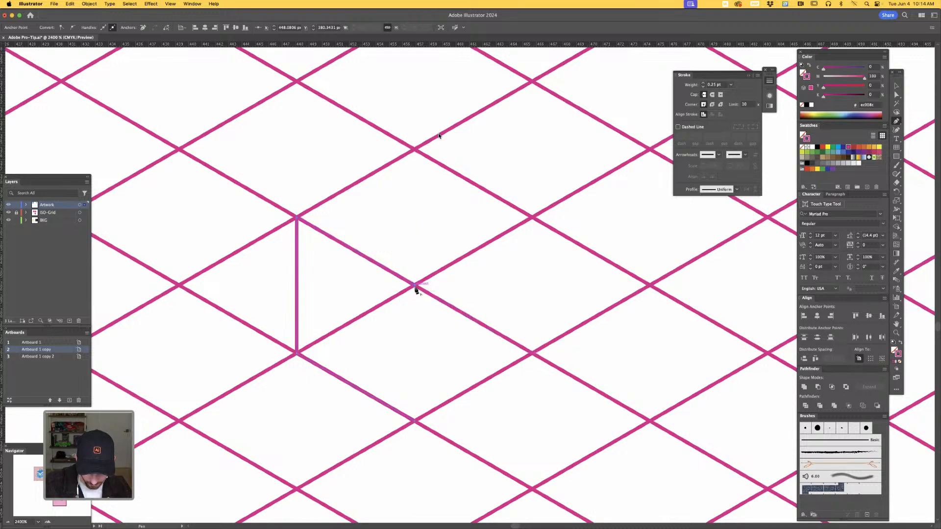
{"action": "left_click", "coordinate": [415, 421]}
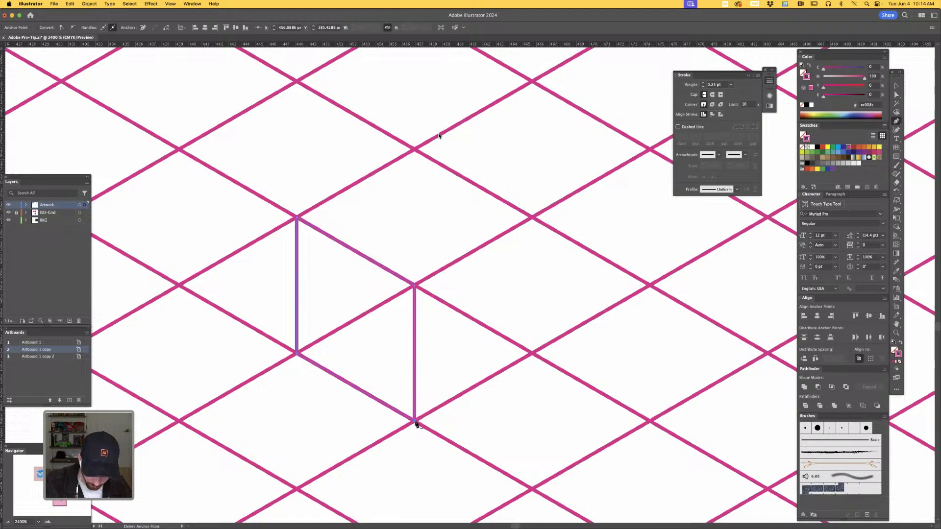
- Give the left face a cyan fill (C 100, hex 00aeef) with no stroke, and deselect it
{"action": "key", "text": "shift+x"}
{"action": "left_click", "coordinate": [803, 73]}
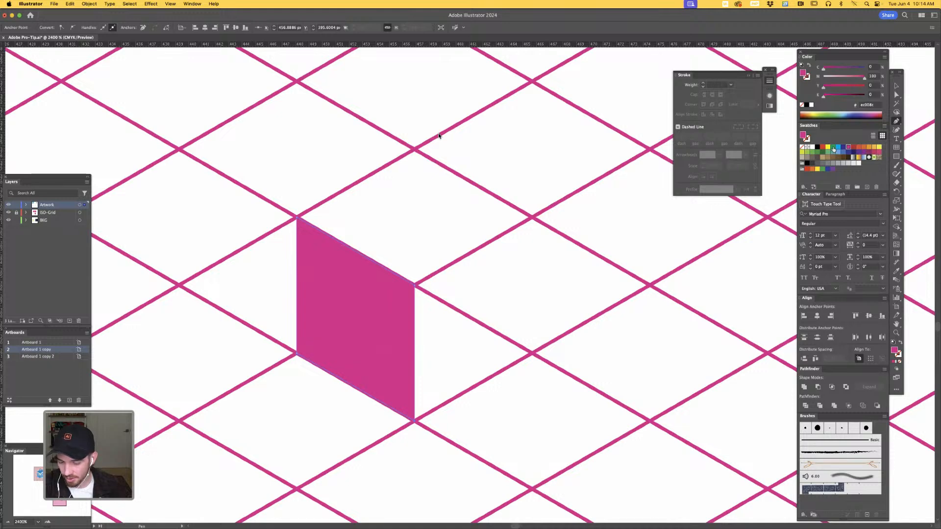
{"action": "left_click", "coordinate": [833, 147]}
{"action": "left_click", "coordinate": [838, 147]}
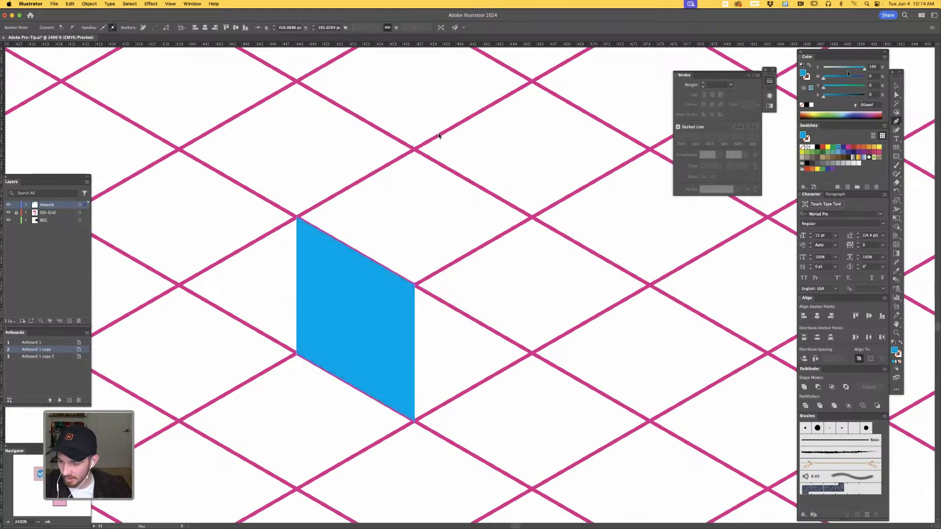
{"action": "key", "text": "a"}
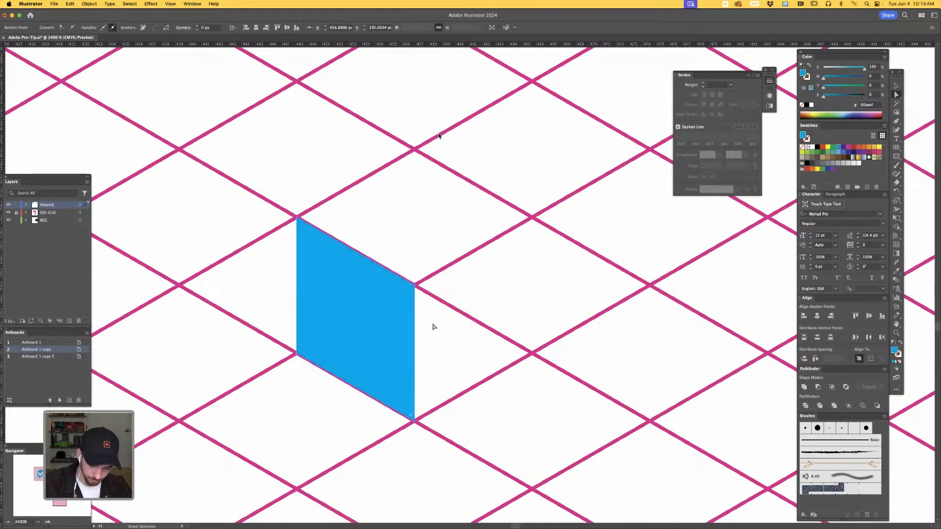
{"action": "left_click", "coordinate": [450, 338]}
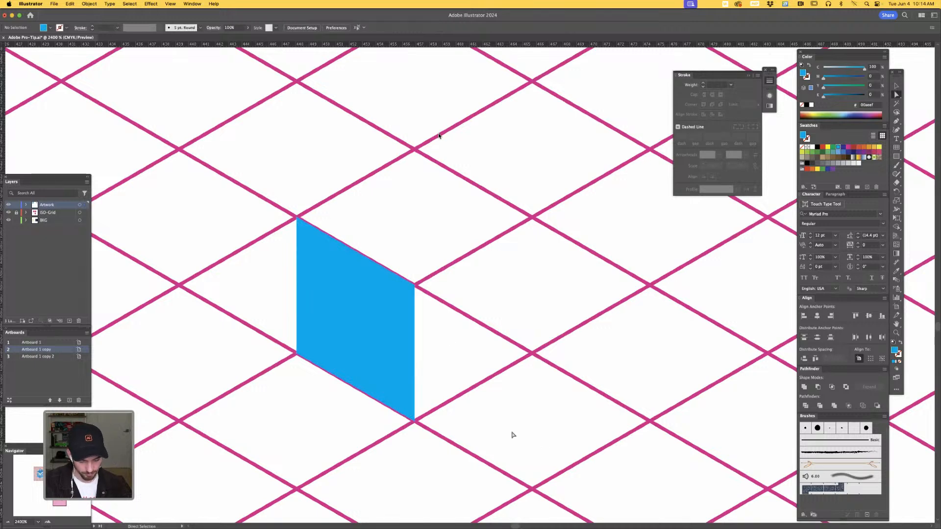
- Examine how the left face's edges line up with the grid in Outline mode, then return to Preview with nothing selected
{"action": "key", "text": "v"}
{"action": "key", "text": "super+y"}
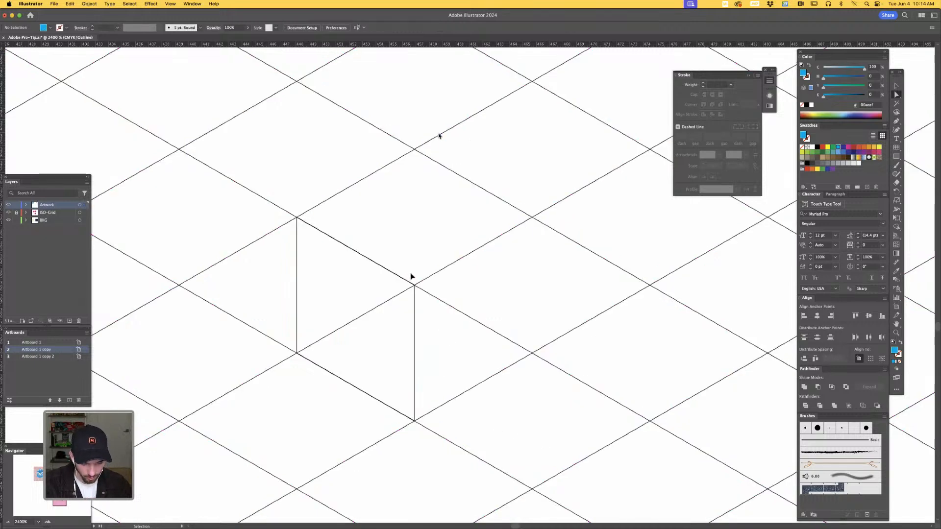
{"action": "key", "text": "super+y"}
{"action": "left_click", "coordinate": [409, 303]}
{"action": "key", "text": "super+y"}
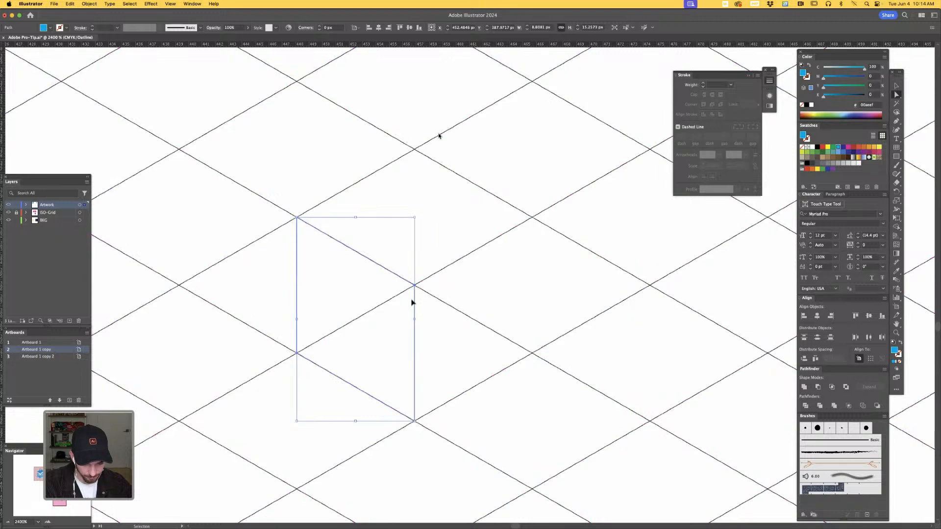
{"action": "key", "text": "super+y"}
{"action": "left_click", "coordinate": [445, 343]}
{"action": "key", "text": "a"}
- Draw the cube's right face with the Pen tool as a closed path sharing the left face's inner vertical edge and following grid intersections
{"action": "scroll", "coordinate": [475, 397], "scroll_direction": "down", "scroll_amount": 1}
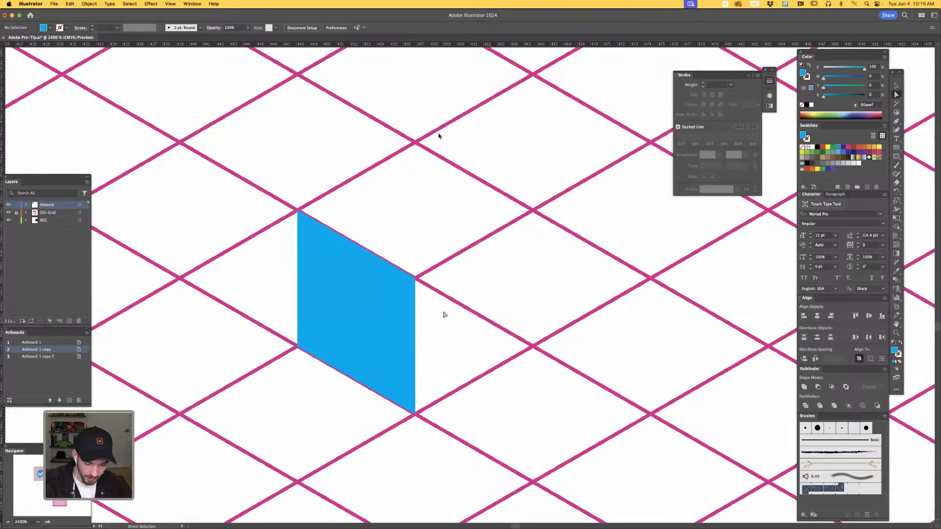
{"action": "key", "text": "p"}
{"action": "left_click", "coordinate": [417, 281]}
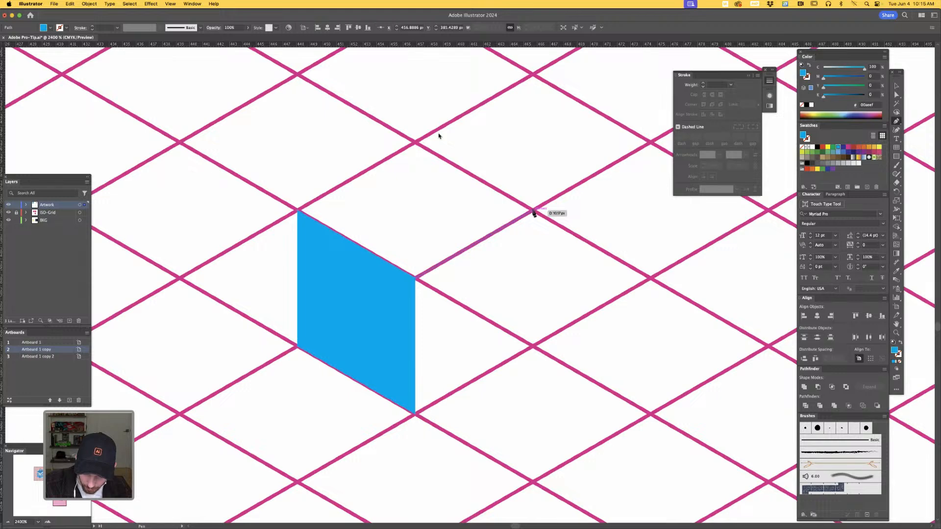
{"action": "left_click", "coordinate": [533, 211]}
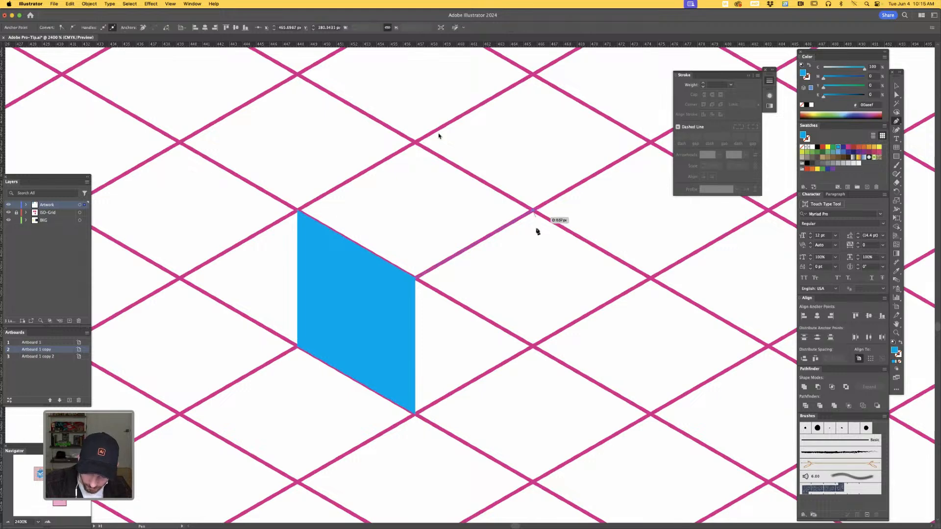
{"action": "left_click", "coordinate": [533, 347]}
{"action": "left_click", "coordinate": [416, 414]}
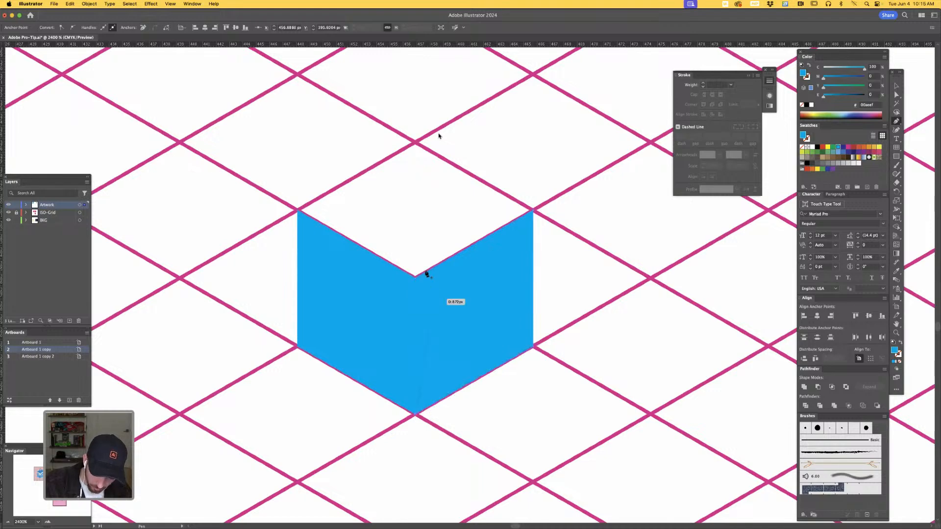
{"action": "left_click", "coordinate": [416, 278]}
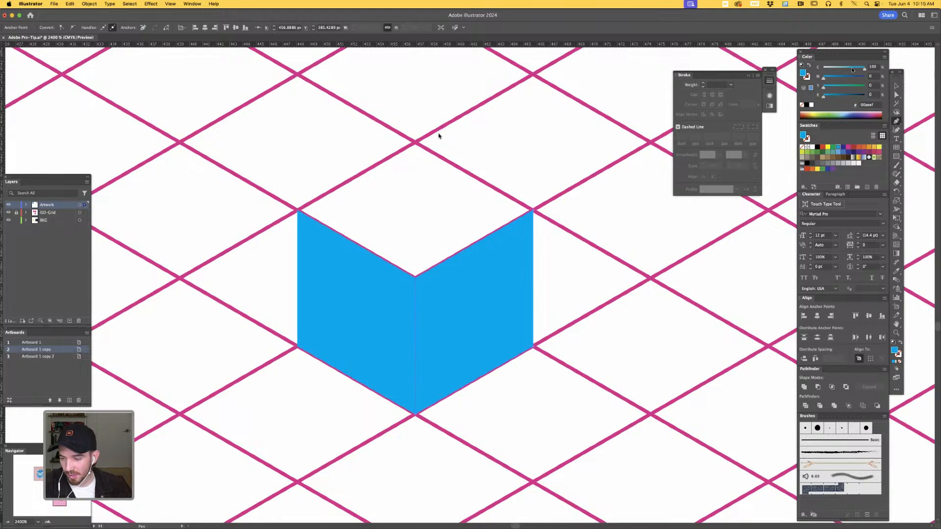
- Lighten the right face's fill to 67% cyan and deselect it
{"action": "left_click_drag", "start_coordinate": [853, 70], "coordinate": [849, 68]}
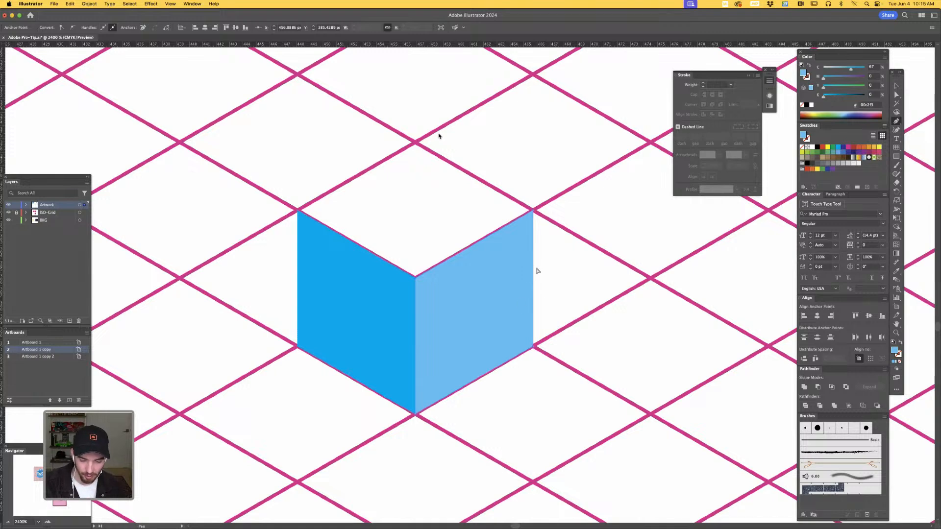
{"action": "key", "text": "a"}
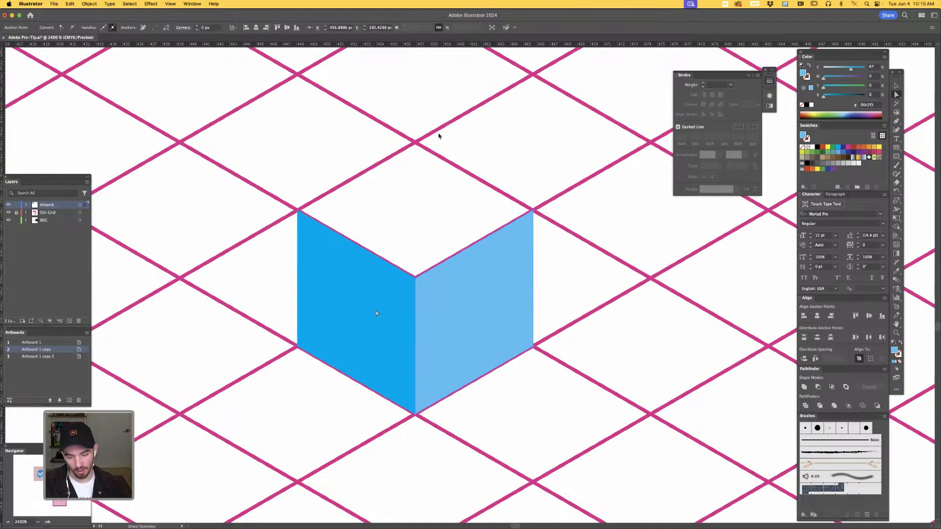
{"action": "left_click", "coordinate": [554, 291]}
- Draw the cube's top face with the Pen tool as a closed diamond joining the upper corners of both side faces
{"action": "scroll", "coordinate": [557, 304], "scroll_direction": "up", "scroll_amount": 2}
{"action": "key", "text": "p"}
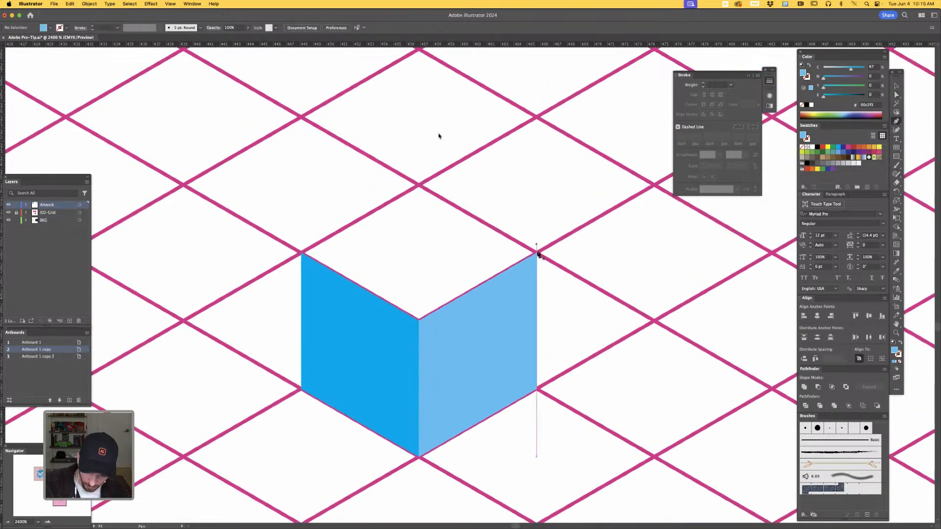
{"action": "left_click", "coordinate": [538, 255]}
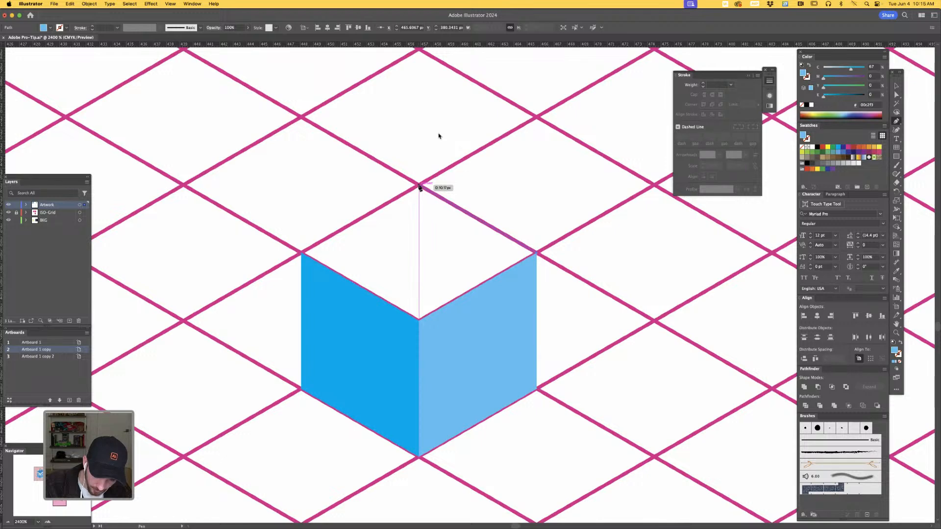
{"action": "left_click", "coordinate": [419, 187]}
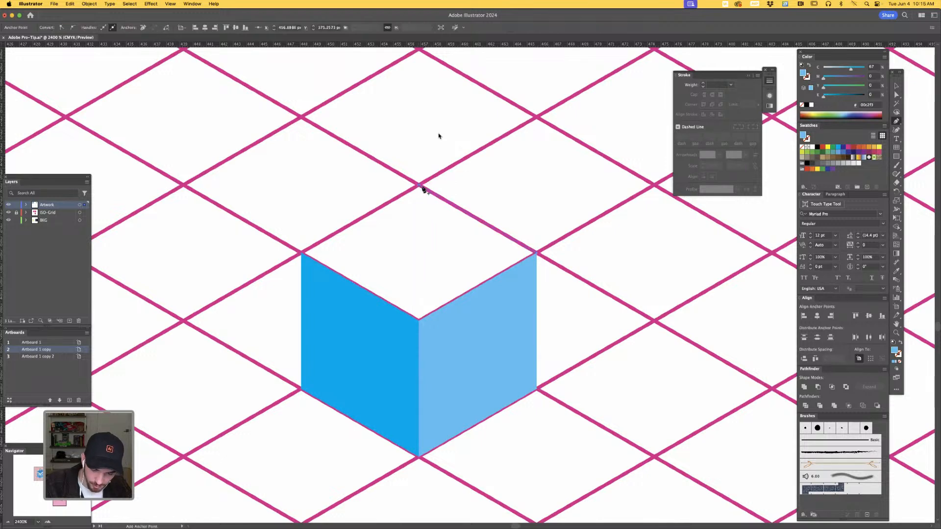
{"action": "left_click", "coordinate": [302, 254]}
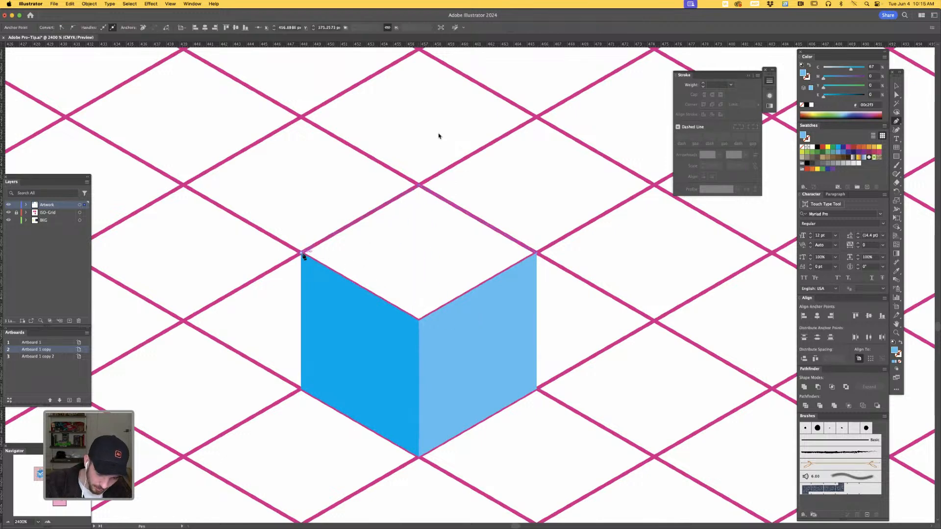
{"action": "left_click", "coordinate": [419, 320]}
{"action": "left_click", "coordinate": [536, 253]}
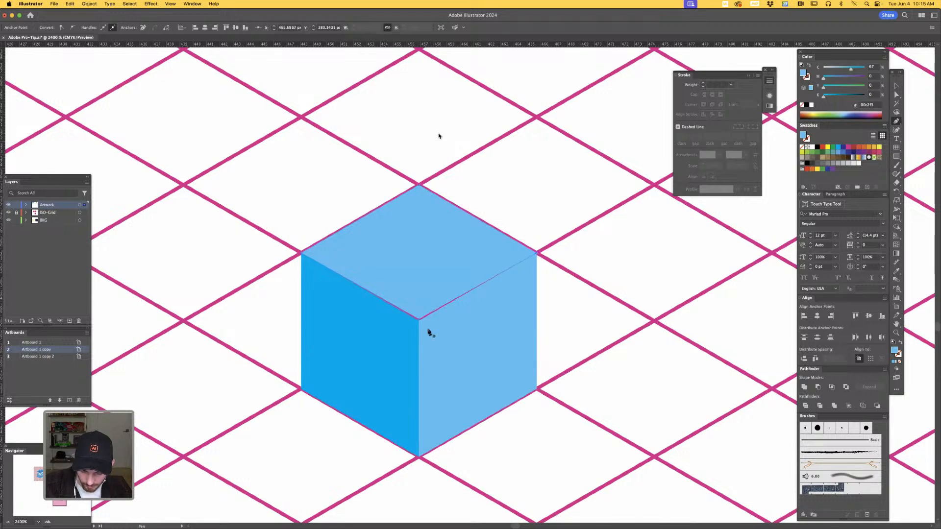
- Move the top face's front corner anchor onto the grid intersection where both side faces meet, aligning it in Outline mode
{"action": "left_click_drag", "start_coordinate": [419, 318], "coordinate": [524, 264]}
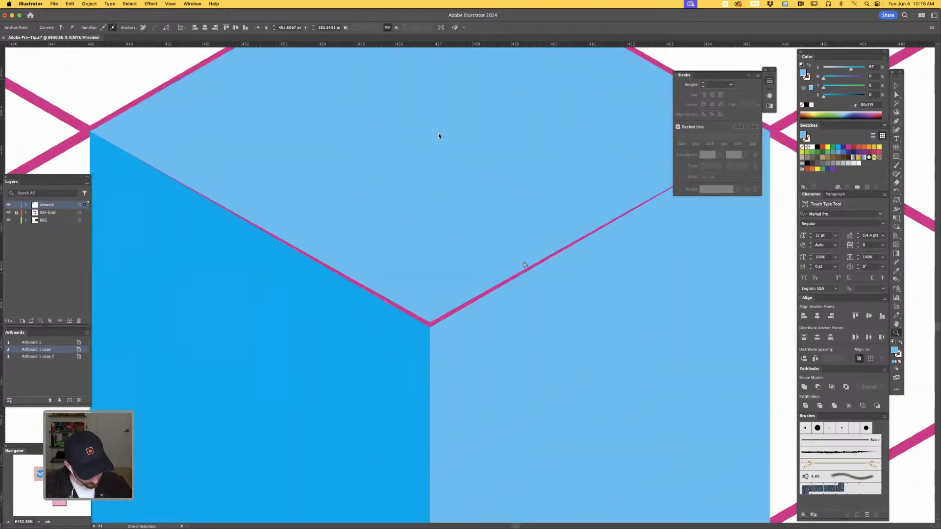
{"action": "key", "text": "super+y"}
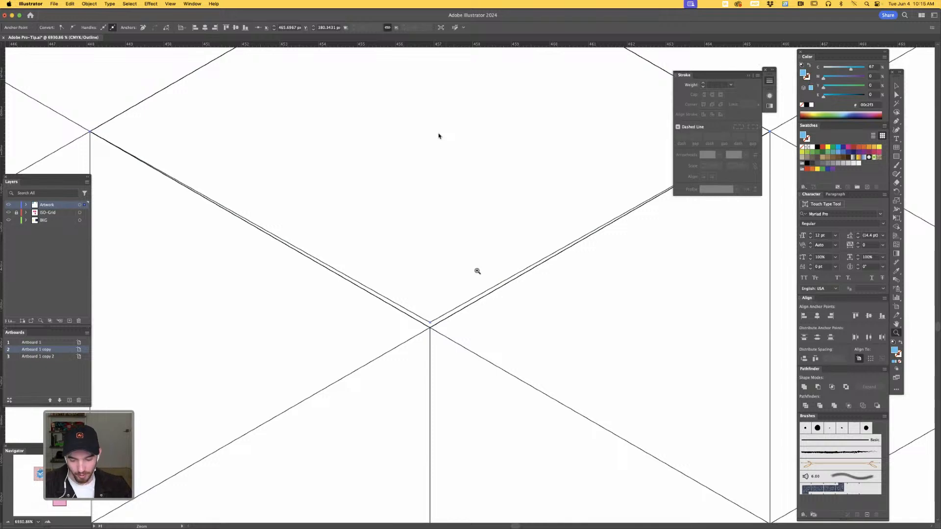
{"action": "key", "text": "super+y"}
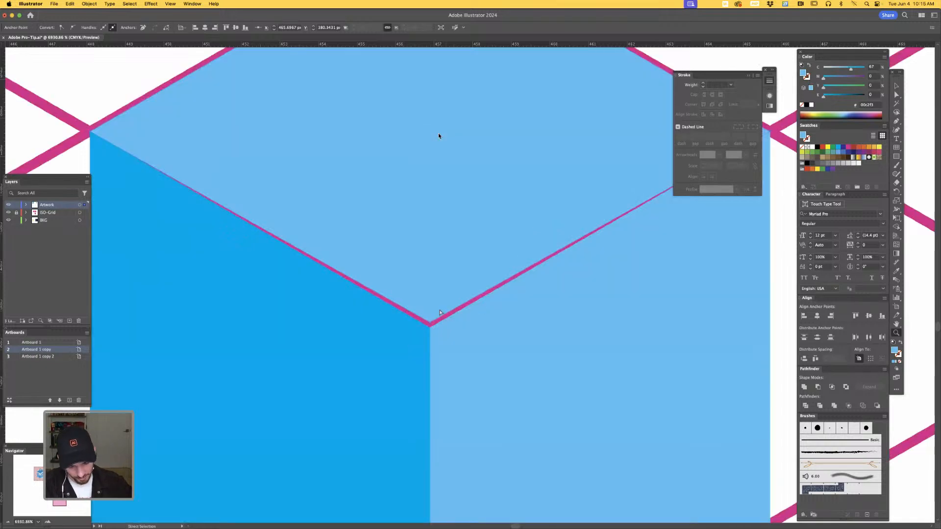
{"action": "key", "text": "super+y"}
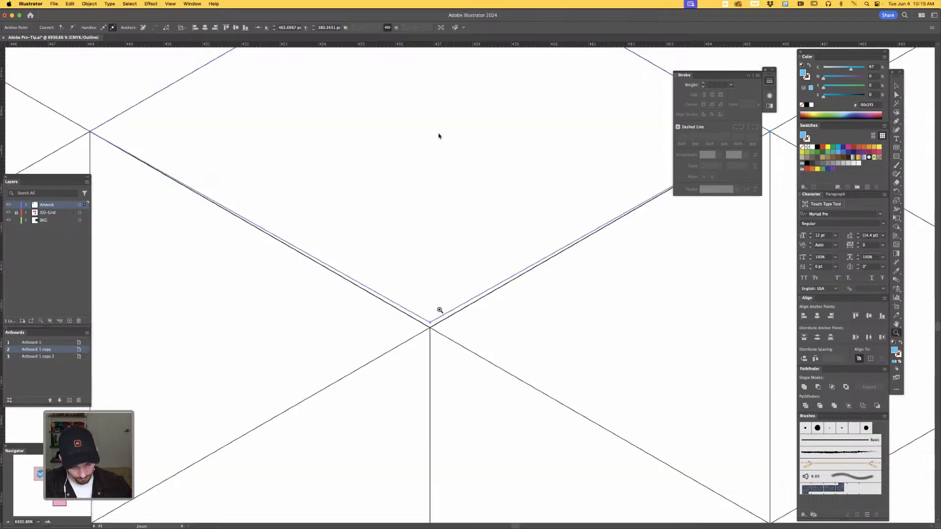
{"action": "left_click", "coordinate": [431, 325]}
{"action": "left_click_drag", "start_coordinate": [431, 326], "coordinate": [431, 328]}
{"action": "key", "text": "super+y"}
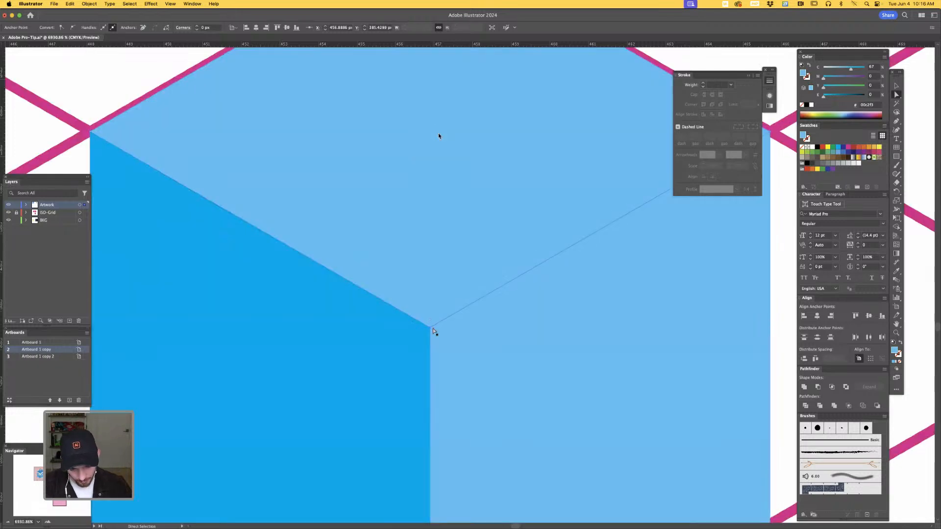
- Lighten the top face's fill to 34% cyan and deselect it
{"action": "key", "text": "super+minus"}
{"action": "key", "text": "super+minus"}
{"action": "key", "text": "super+minus"}
{"action": "key", "text": "super+minus"}
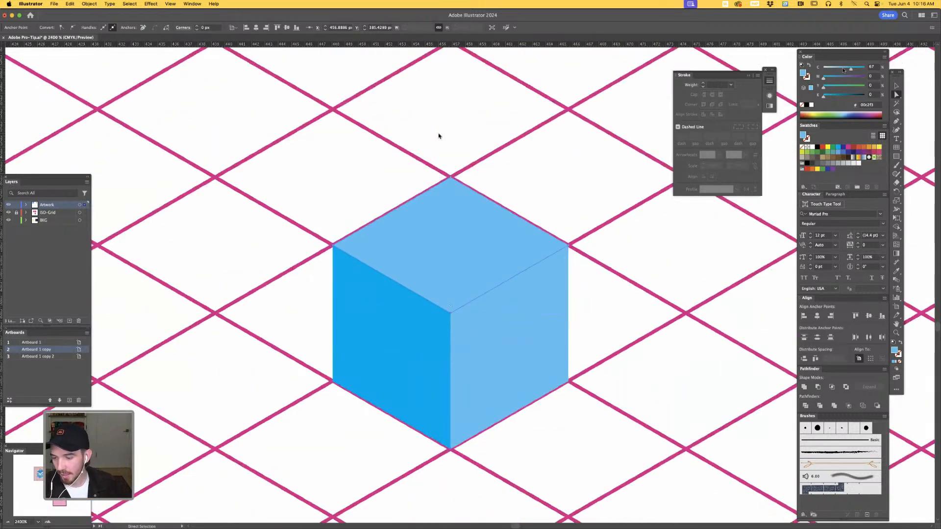
{"action": "left_click_drag", "start_coordinate": [851, 68], "coordinate": [837, 69]}
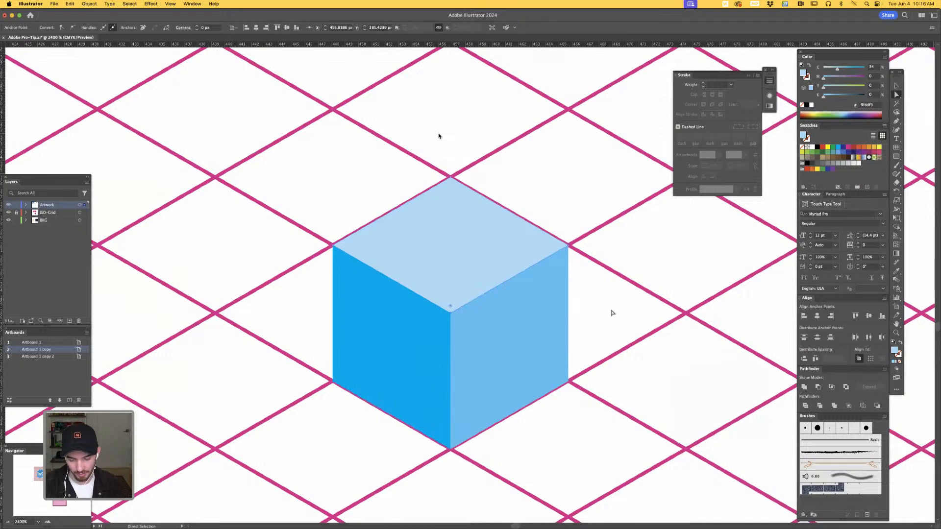
{"action": "key", "text": "shift+super+a"}
{"action": "key", "text": "super+minus"}
{"action": "key", "text": "super+minus"}
{"action": "left_click_drag", "start_coordinate": [579, 309], "coordinate": [566, 316]}
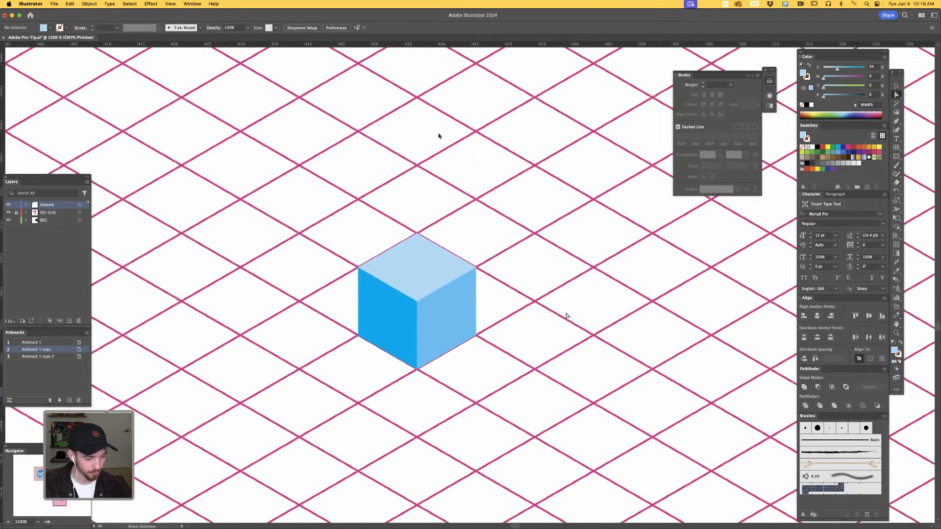
- Hide the ISO-Grid layer and view the shaded cube without the grid
{"action": "left_click", "coordinate": [8, 212]}
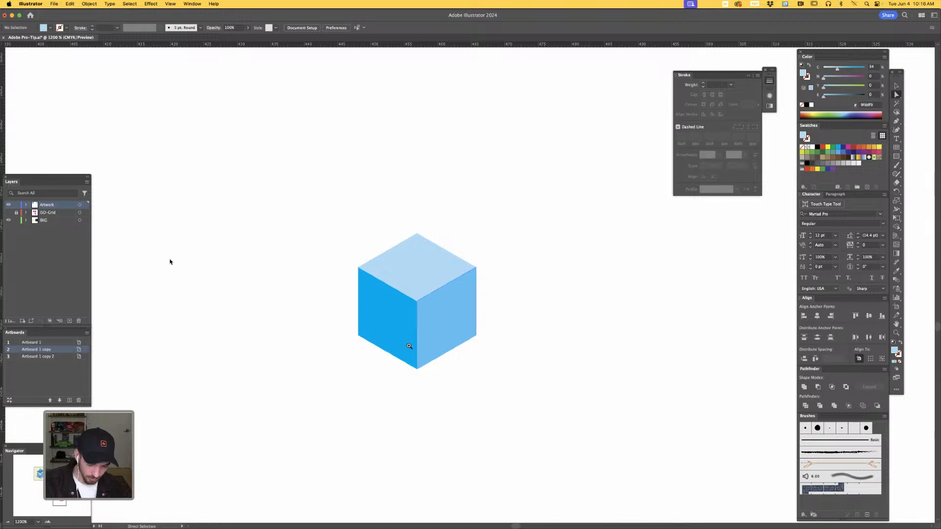
{"action": "key", "text": "z"}
{"action": "left_click_drag", "start_coordinate": [412, 345], "coordinate": [515, 302]}
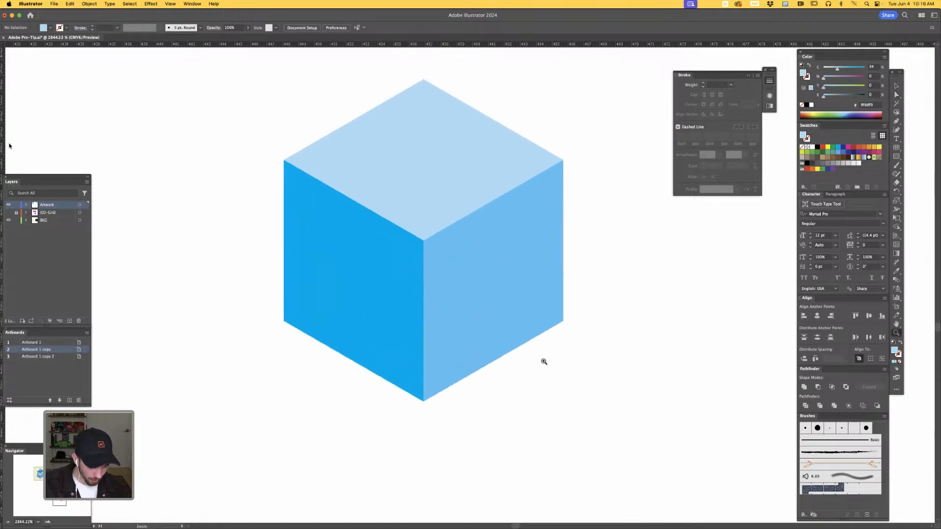
{"action": "scroll", "coordinate": [569, 386], "scroll_direction": "up", "scroll_amount": 3}
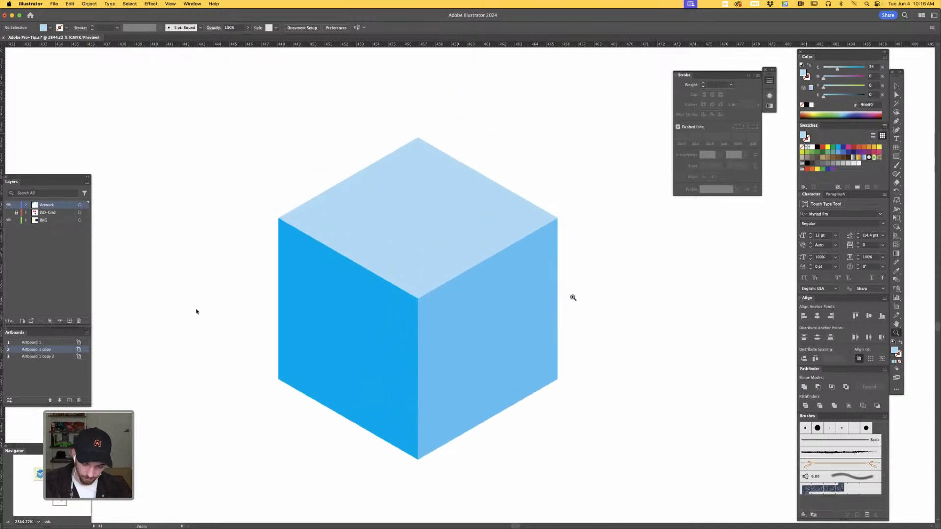
{"action": "key", "text": "a"}
{"action": "key", "text": "super+minus"}
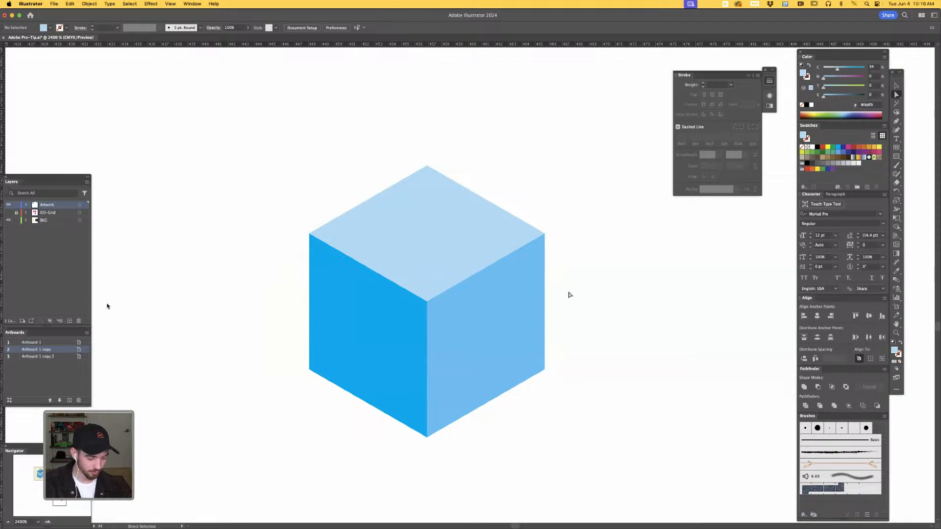
- Examine the finished isometric computer illustration and its construction lines in Outline mode, and return to Preview
{"action": "scroll", "coordinate": [111, 319], "scroll_direction": "up", "scroll_amount": 15}
{"action": "scroll", "coordinate": [110, 320], "scroll_direction": "right", "scroll_amount": 15}
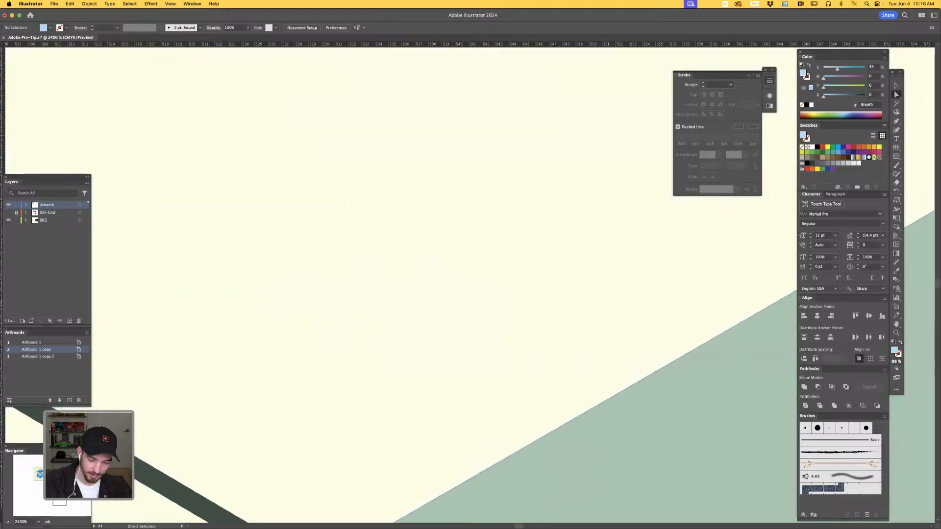
{"action": "key", "text": "super+minus"}
{"action": "key", "text": "super+minus"}
{"action": "key", "text": "super+minus"}
{"action": "key", "text": "super+minus"}
{"action": "key", "text": "super+minus"}
{"action": "key", "text": "super+minus"}
{"action": "key", "text": "super+minus"}
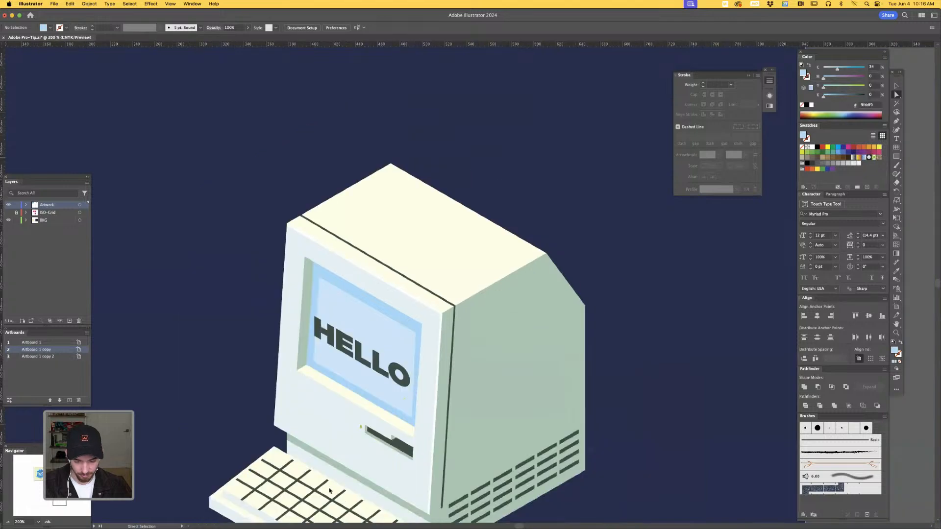
{"action": "left_click_drag", "start_coordinate": [582, 436], "coordinate": [622, 328]}
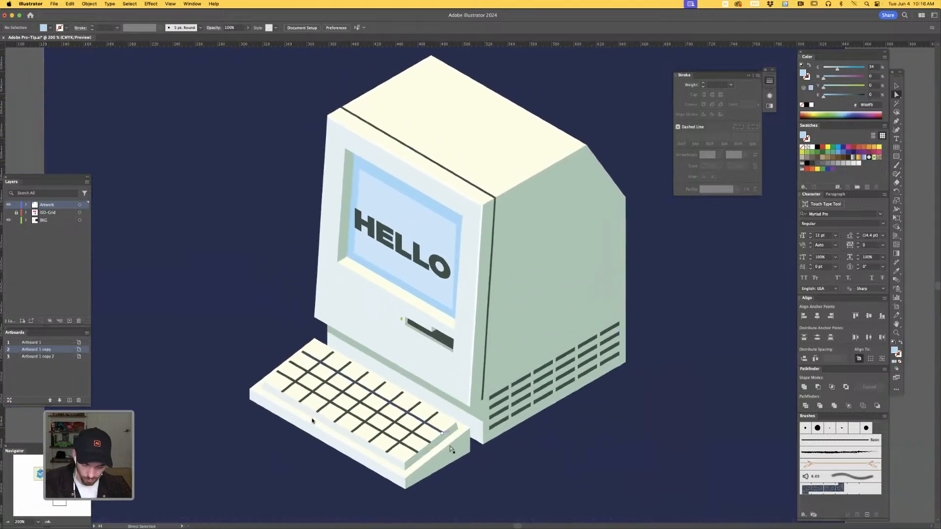
{"action": "key", "text": "super+y"}
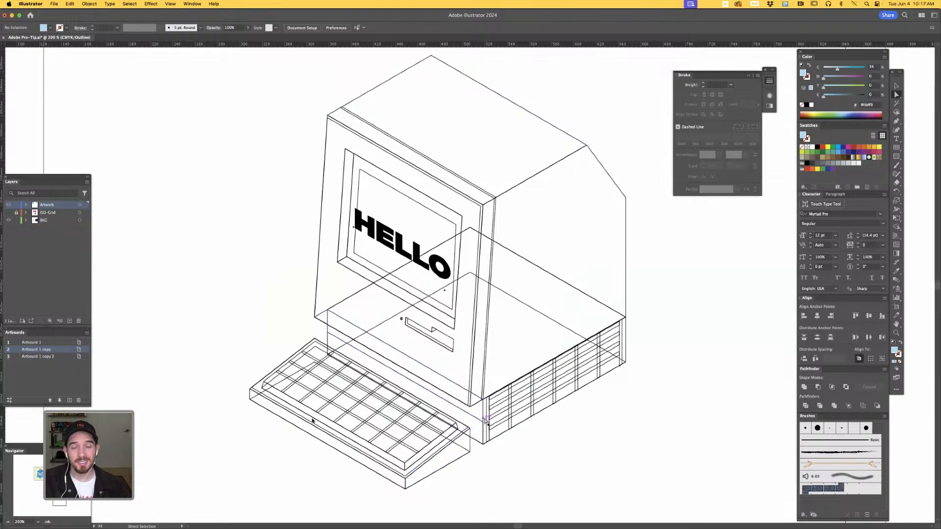
{"action": "scroll", "coordinate": [653, 316], "scroll_direction": "up", "scroll_amount": 3}
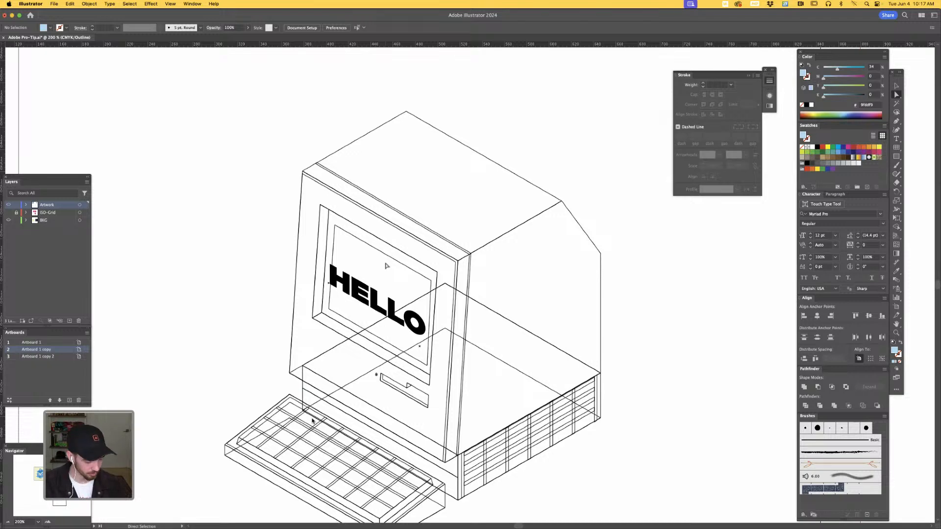
{"action": "key", "text": "super+y"}
- Return to the cube's artboard and show the ISO-Grid layer around the cube
{"action": "key", "text": "super+minus"}
{"action": "key", "text": "super+minus"}
{"action": "key", "text": "super+minus"}
{"action": "key", "text": "super+minus"}
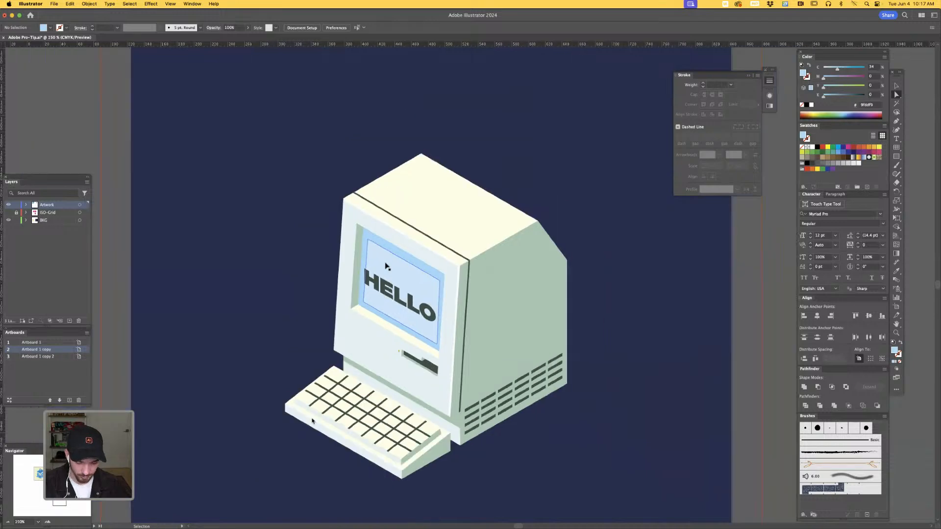
{"action": "key", "text": "space"}
{"action": "left_click_drag", "start_coordinate": [503, 303], "coordinate": [467, 60]}
{"action": "left_click_drag", "start_coordinate": [493, 414], "coordinate": [522, 276]}
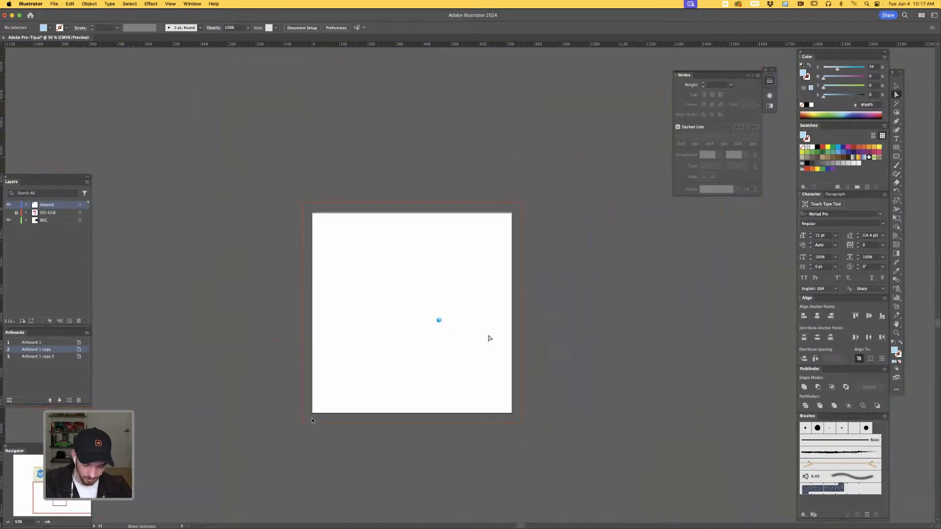
{"action": "key", "text": "z"}
{"action": "left_click_drag", "start_coordinate": [436, 320], "coordinate": [653, 222]}
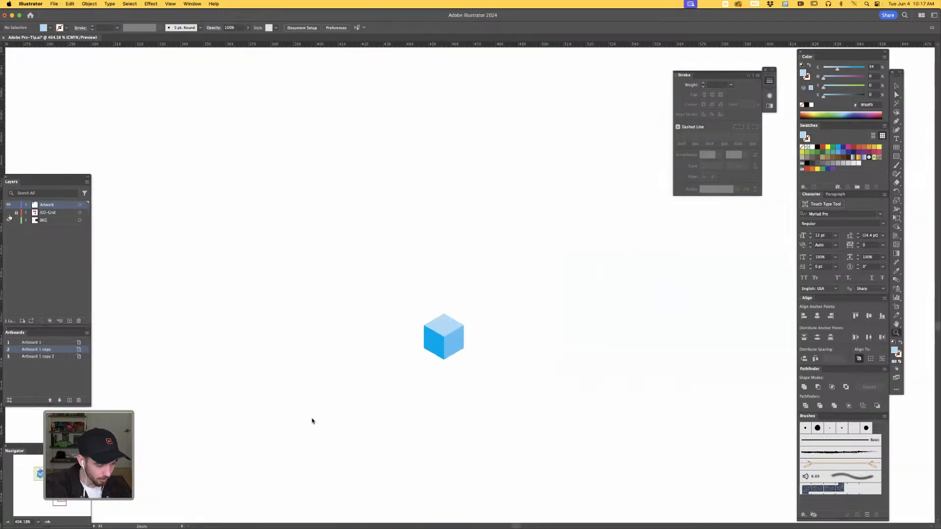
{"action": "left_click", "coordinate": [8, 213]}
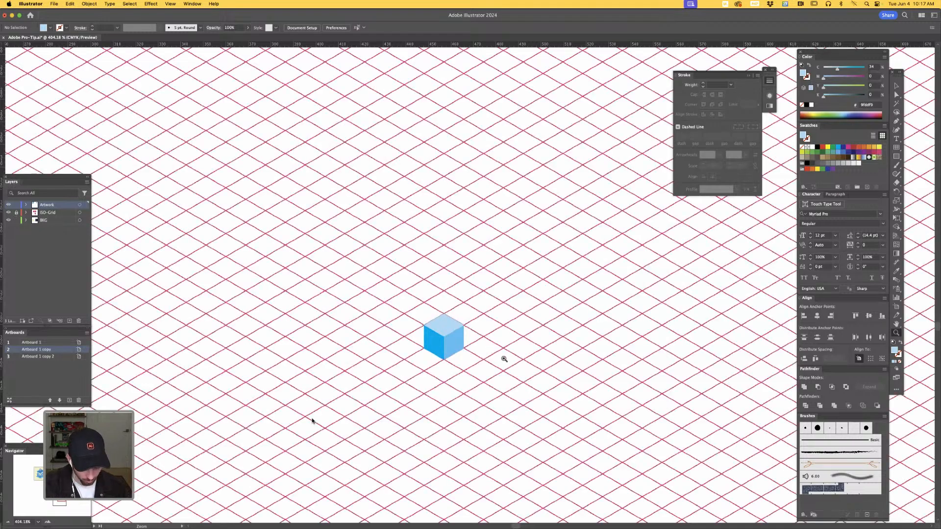
{"action": "key", "text": "super+equal"}
{"action": "key", "text": "super+equal"}
{"action": "key", "text": "super+equal"}
{"action": "key", "text": "space"}
{"action": "left_click_drag", "start_coordinate": [512, 388], "coordinate": [499, 323]}
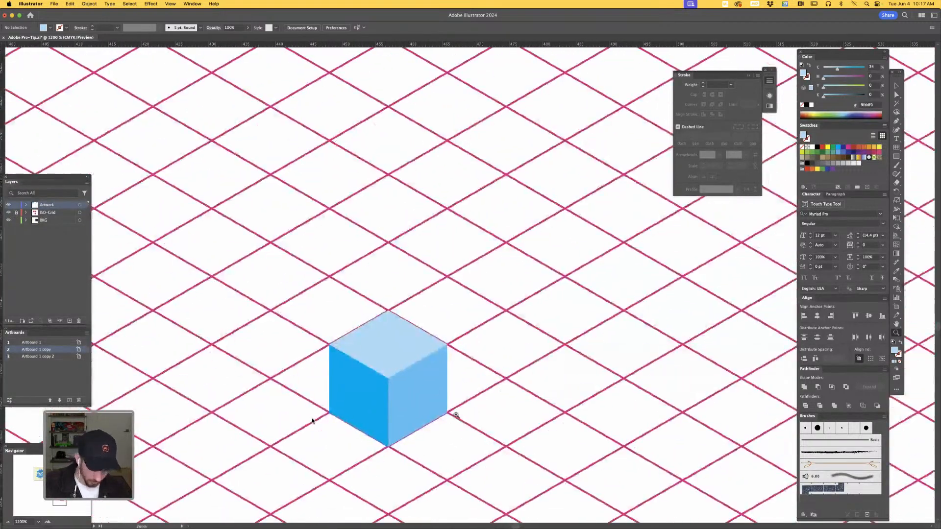
- Duplicate the top face's back-right edge in place and lengthen the copy from its centre past both ends of the face
{"action": "key", "text": "v"}
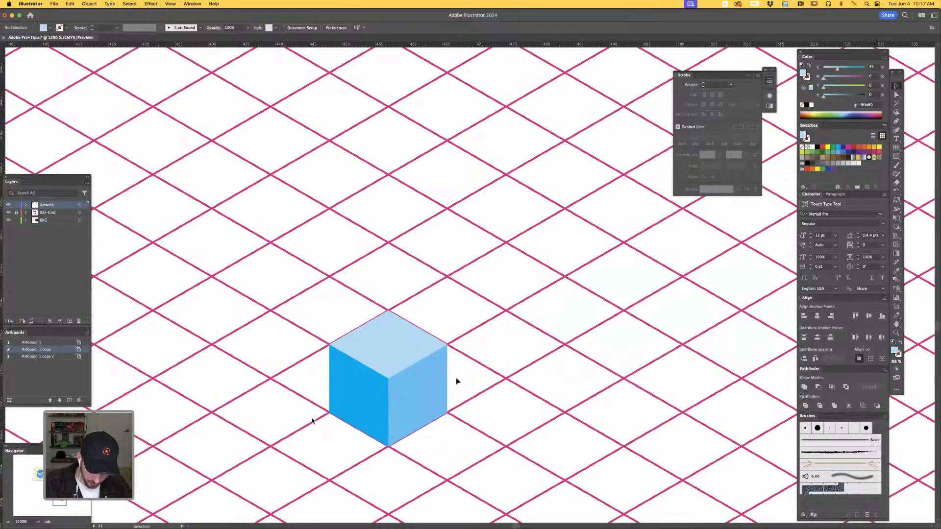
{"action": "key", "text": "space"}
{"action": "left_click_drag", "start_coordinate": [464, 375], "coordinate": [503, 459]}
{"action": "key", "text": "super+space"}
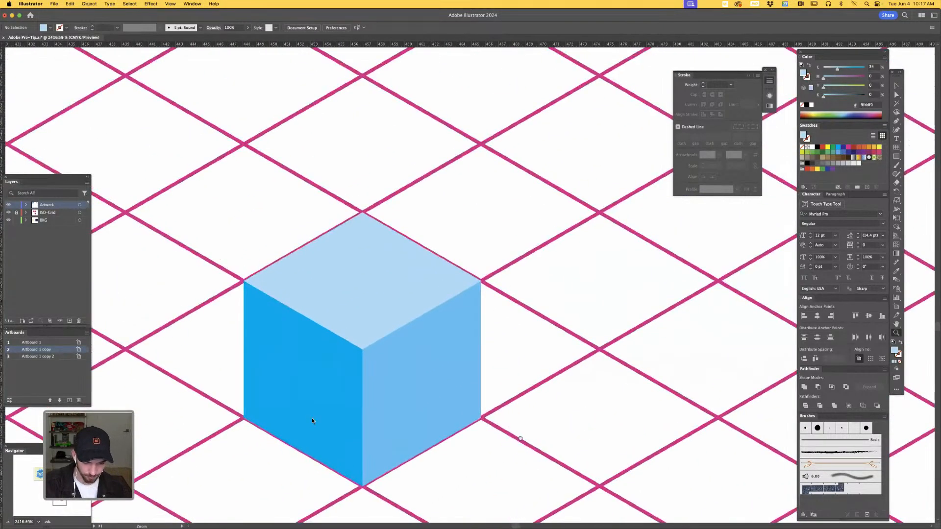
{"action": "scroll", "coordinate": [534, 426], "scroll_direction": "down", "scroll_amount": 3}
{"action": "scroll", "coordinate": [534, 425], "scroll_direction": "left", "scroll_amount": 3}
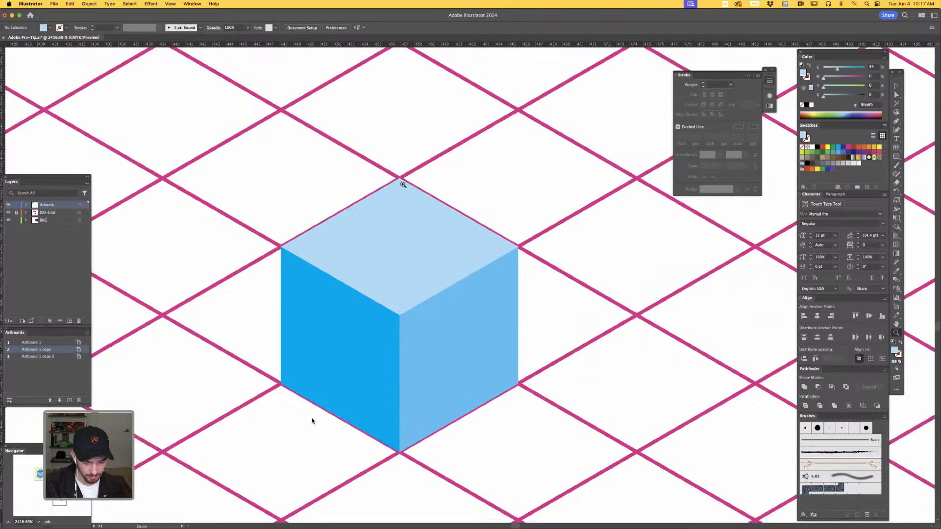
{"action": "key", "text": "a"}
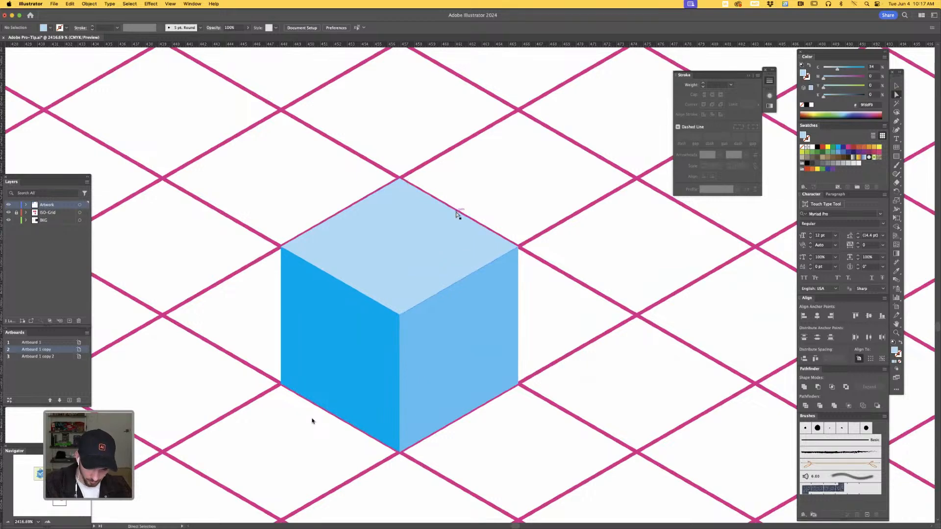
{"action": "left_click", "coordinate": [455, 214]}
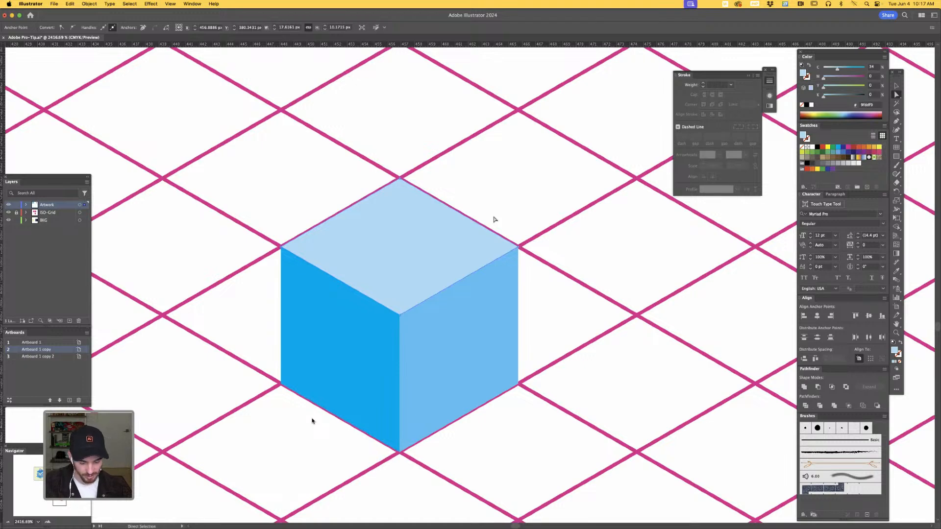
{"action": "key", "text": "a"}
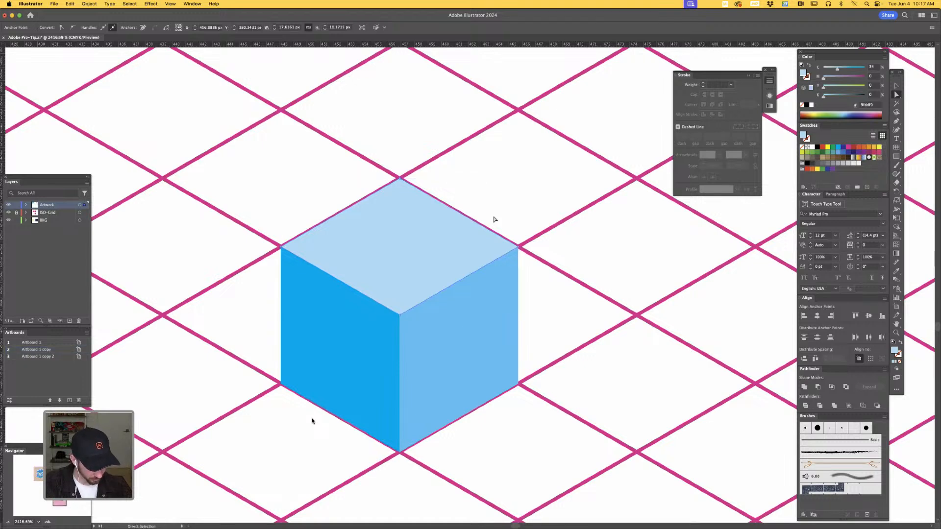
{"action": "key", "text": "super+c"}
{"action": "key", "text": "super+f"}
{"action": "key", "text": "v"}
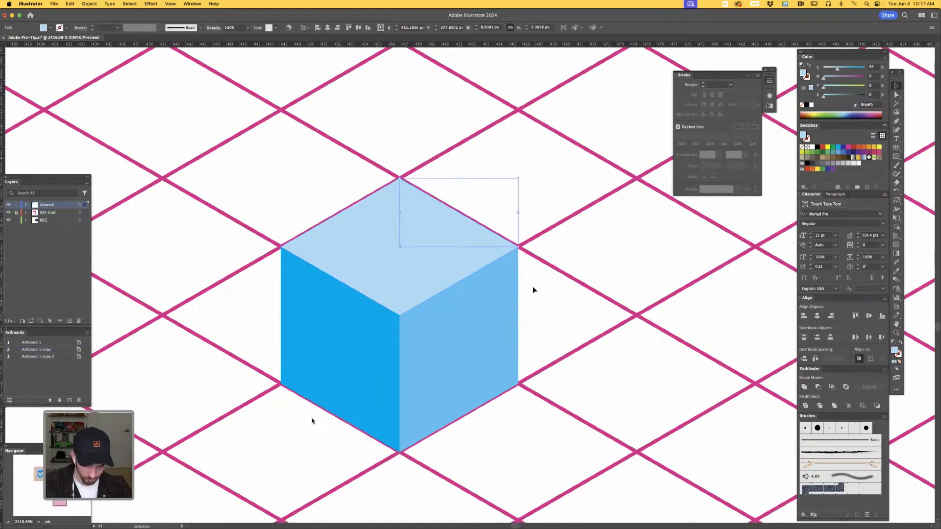
{"action": "left_click_drag", "start_coordinate": [518, 248], "coordinate": [624, 308]}
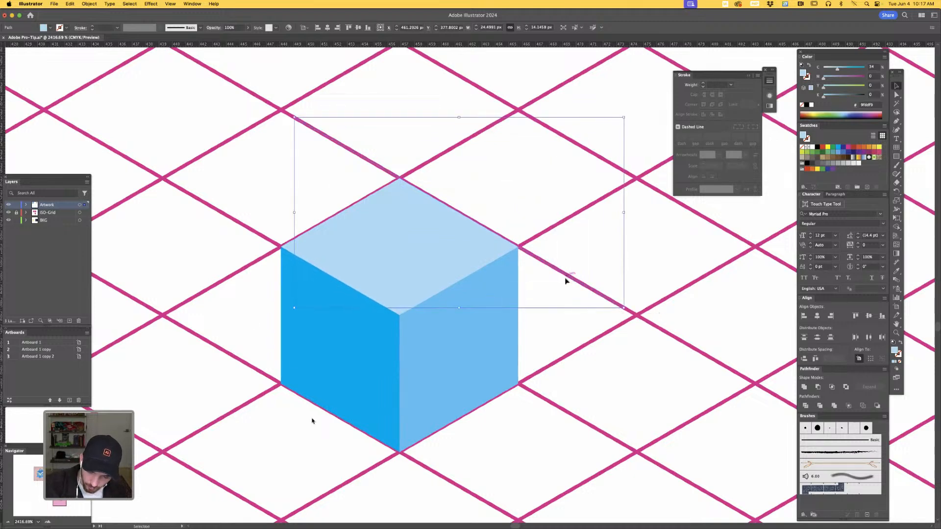
- Offset the lengthened line inward across the top face and split the face along it with Pathfinder Divide
{"action": "mouse_move", "coordinate": [567, 277]}
{"action": "left_mouse_down"}
{"action": "mouse_move", "coordinate": [545, 293]}
{"action": "mouse_move", "coordinate": [550, 285]}
{"action": "left_mouse_up"}
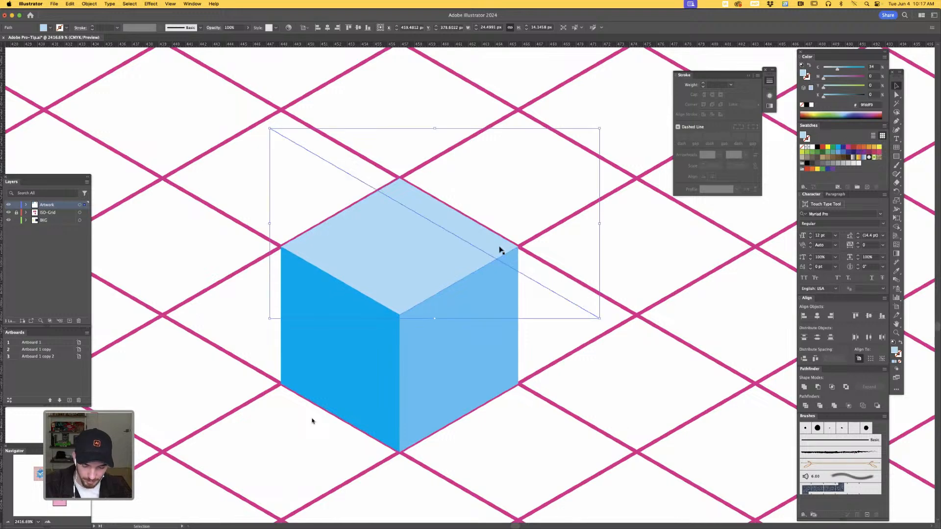
{"action": "key", "text": "a"}
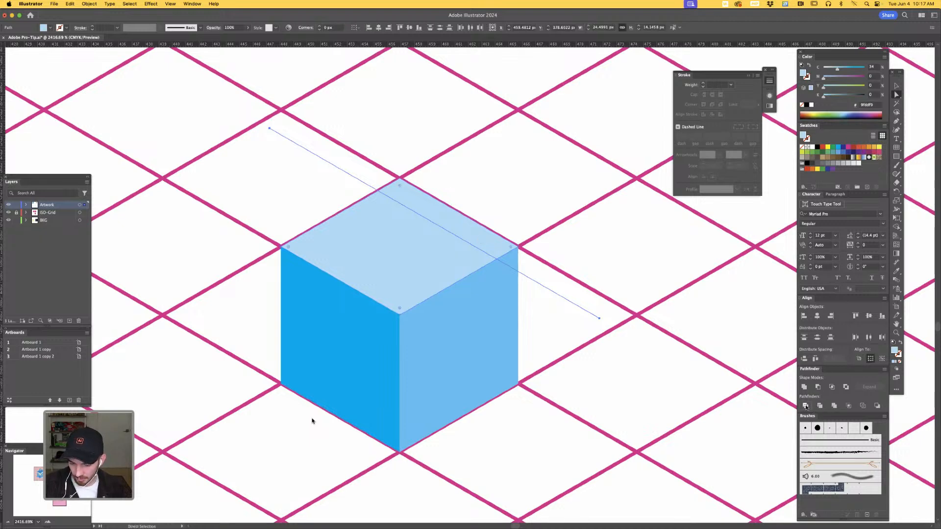
{"action": "left_click", "coordinate": [805, 406]}
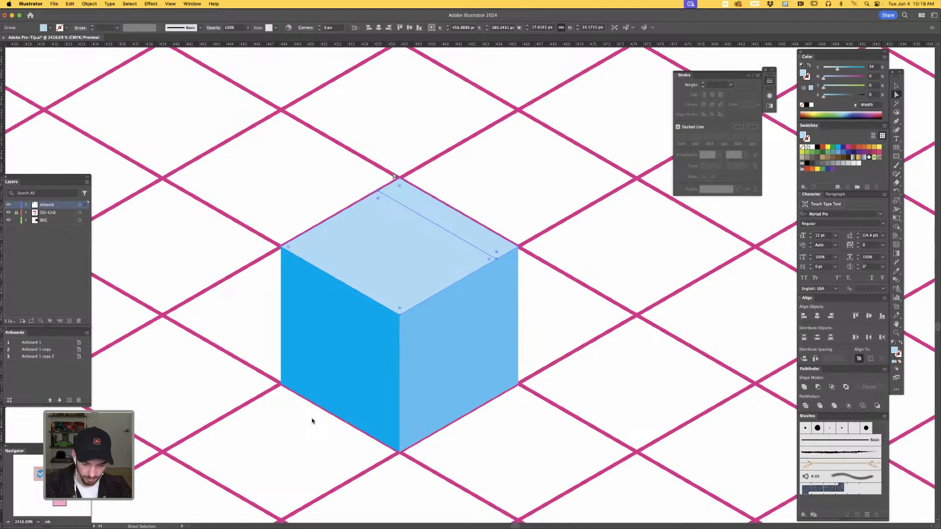
- Lower the cube's back and right upper corner anchors straight down to meet the extended dividing line on the top face
{"action": "left_click_drag", "start_coordinate": [394, 170], "coordinate": [407, 181]}
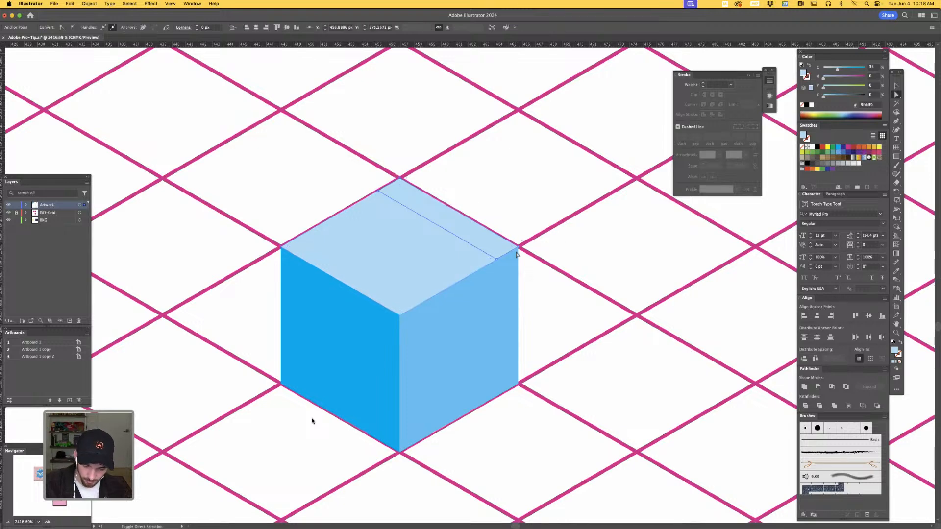
{"action": "left_click", "coordinate": [519, 247], "text": "shift"}
{"action": "left_click_drag", "start_coordinate": [519, 251], "coordinate": [517, 274]}
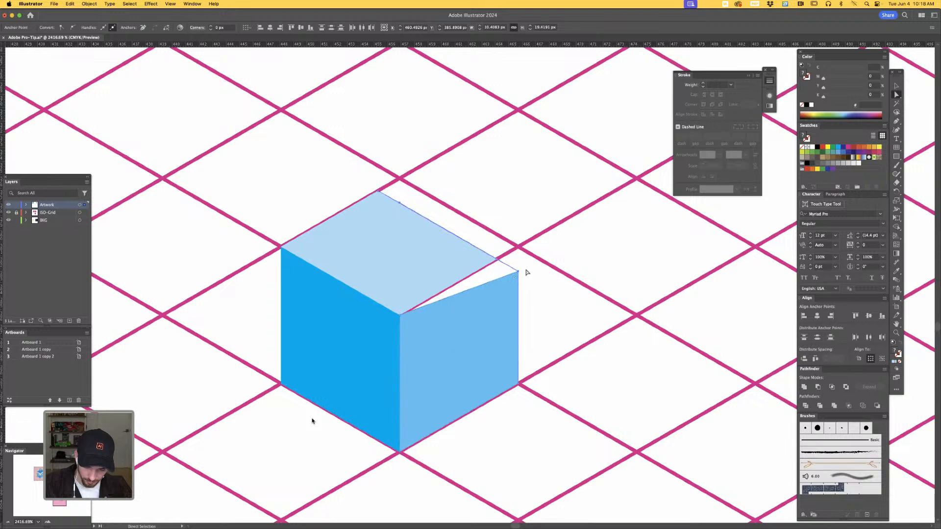
- Add an anchor to the right face's top edge and move it to the top face's right corner to close the gap
{"action": "left_click", "coordinate": [497, 285]}
{"action": "key", "text": "plus"}
{"action": "left_click", "coordinate": [506, 276]}
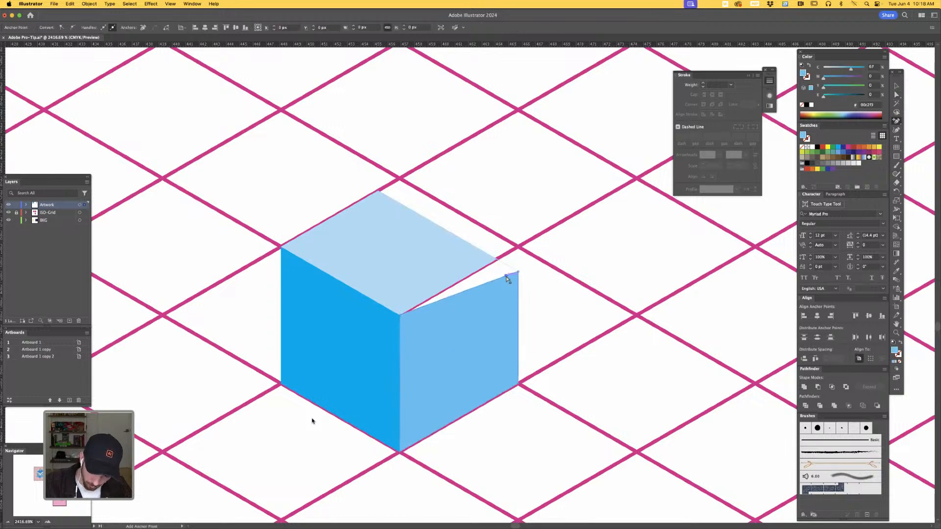
{"action": "key", "text": "a"}
{"action": "left_click_drag", "start_coordinate": [507, 278], "coordinate": [497, 262]}
{"action": "left_click", "coordinate": [616, 364]}
- Select the anchors at both ends of the cube's back-right edge and nudge them slightly straight down
{"action": "scroll", "coordinate": [578, 392], "scroll_direction": "down", "scroll_amount": 2}
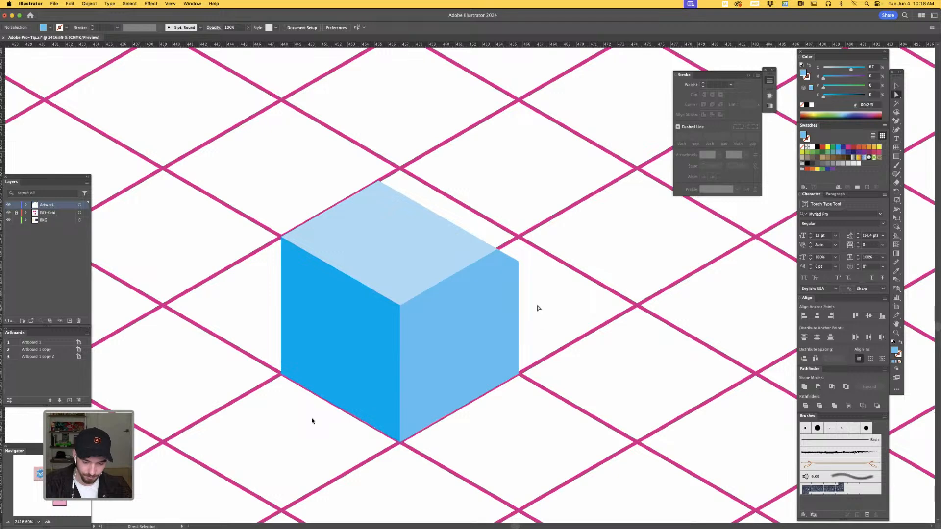
{"action": "scroll", "coordinate": [538, 308], "scroll_direction": "up", "scroll_amount": 2}
{"action": "scroll", "coordinate": [539, 308], "scroll_direction": "left", "scroll_amount": 2}
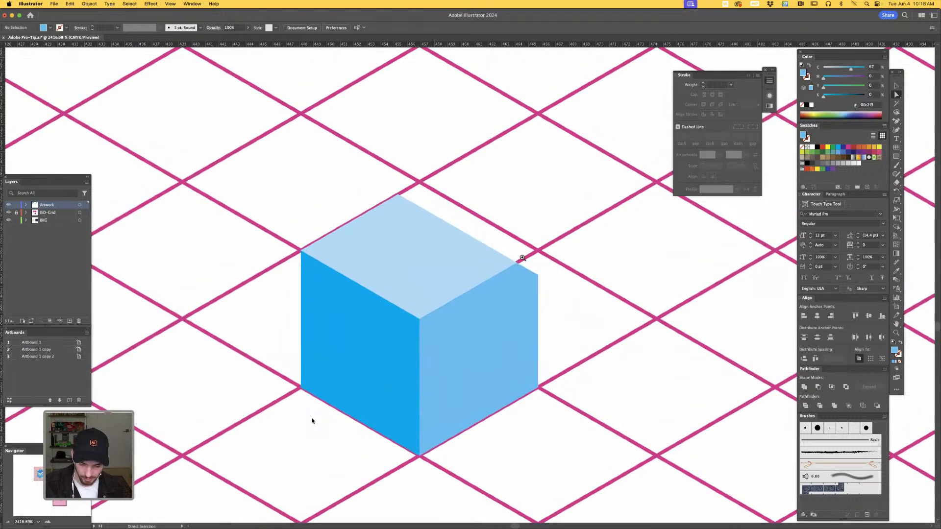
{"action": "key", "text": "z"}
{"action": "left_click_drag", "start_coordinate": [518, 258], "coordinate": [548, 279]}
{"action": "key", "text": "a"}
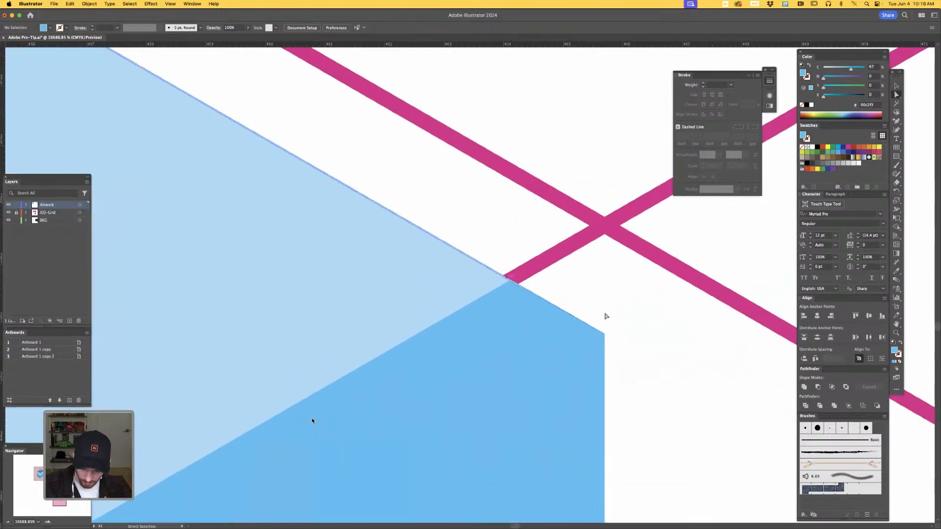
{"action": "left_click_drag", "start_coordinate": [606, 343], "coordinate": [433, 183]}
{"action": "left_click_drag", "start_coordinate": [405, 210], "coordinate": [627, 353]}
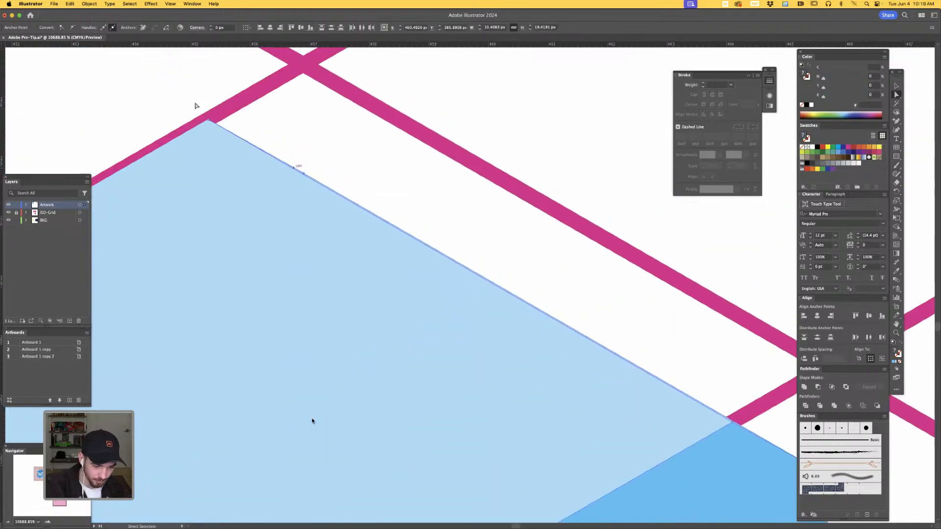
{"action": "left_click_drag", "start_coordinate": [196, 102], "coordinate": [226, 135]}
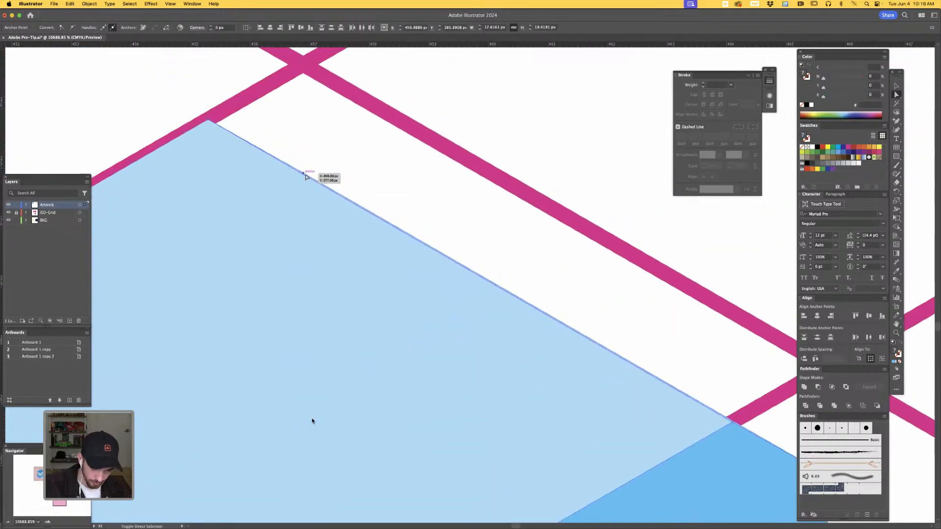
{"action": "left_click", "coordinate": [305, 173], "text": "shift"}
{"action": "left_click_drag", "start_coordinate": [594, 319], "coordinate": [357, 202]}
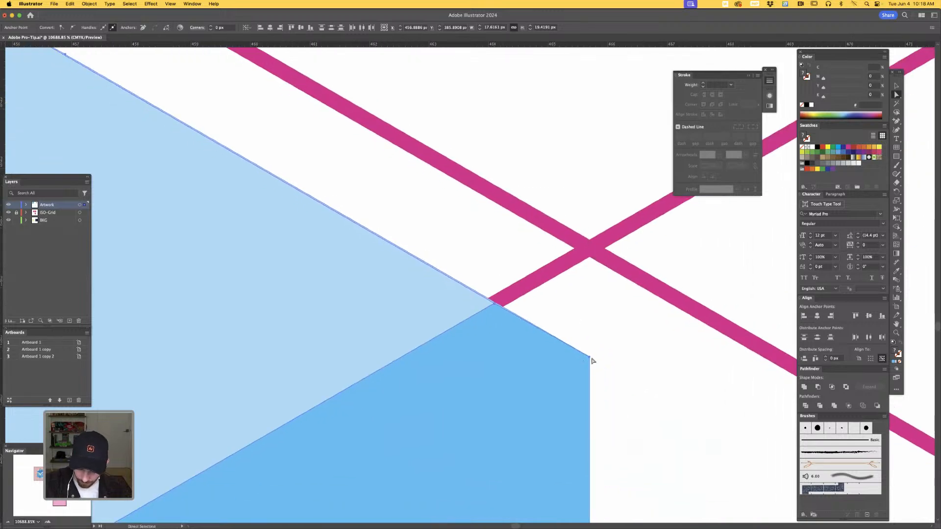
{"action": "left_click_drag", "start_coordinate": [590, 361], "coordinate": [590, 363]}
{"action": "left_click", "coordinate": [603, 350]}
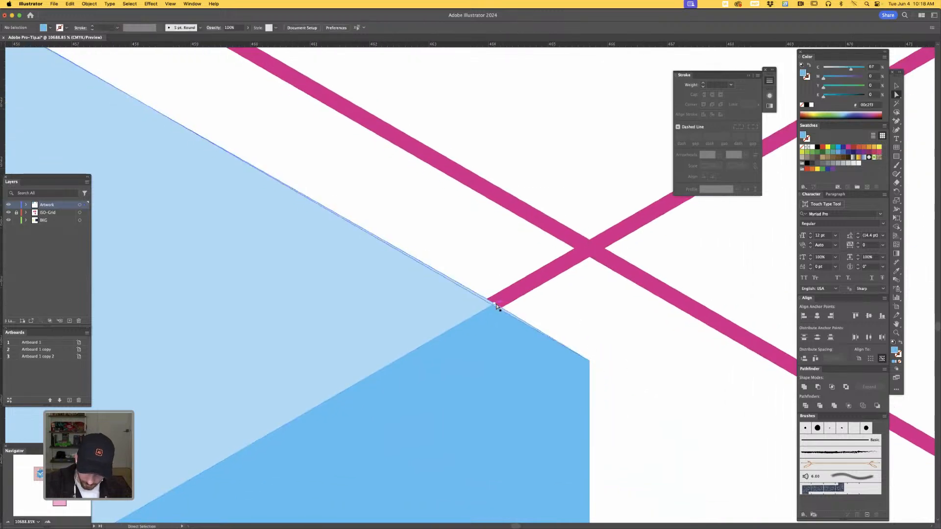
- Delete the leftover dividing line along the top face's back-right edge
{"action": "left_click", "coordinate": [499, 308]}
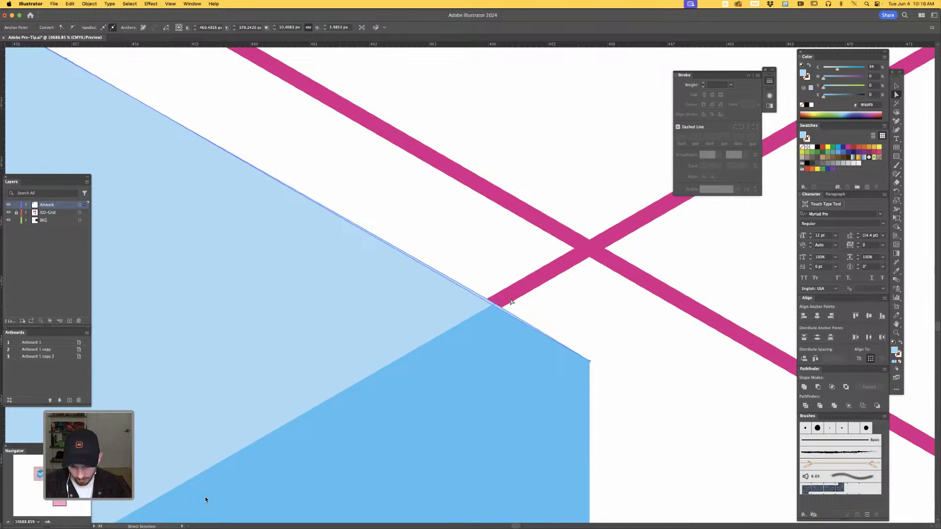
{"action": "key", "text": "Delete"}
{"action": "key", "text": "Delete"}
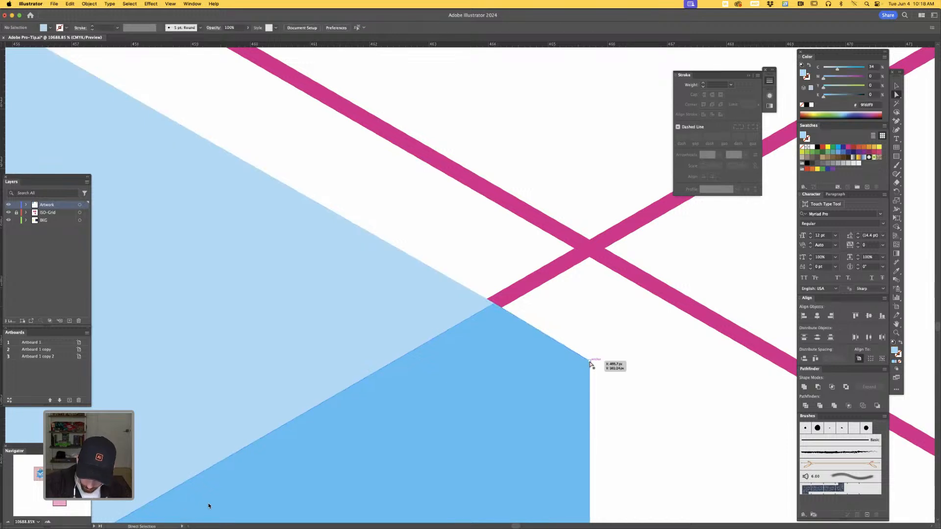
{"action": "key", "text": "v"}
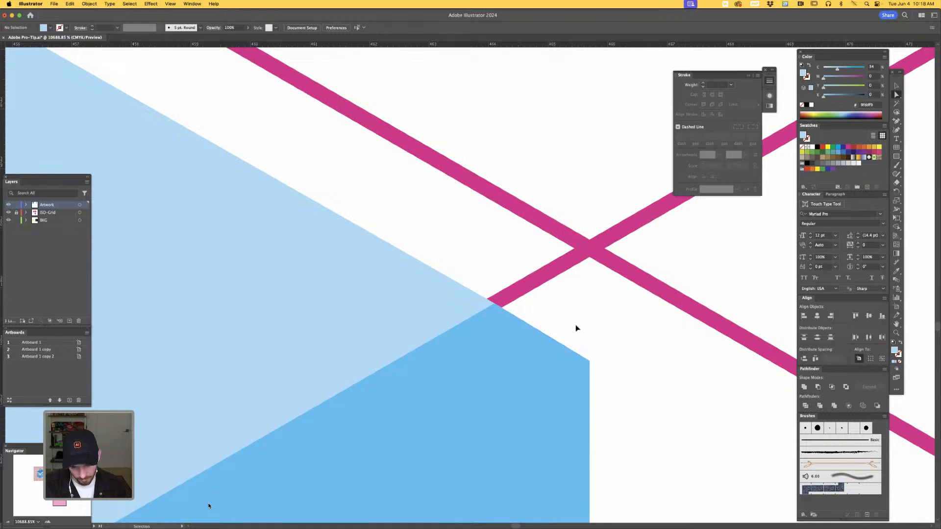
{"action": "key", "text": "super+minus"}
{"action": "key", "text": "super+minus"}
{"action": "key", "text": "super+minus"}
{"action": "left_click_drag", "start_coordinate": [536, 380], "coordinate": [664, 279]}
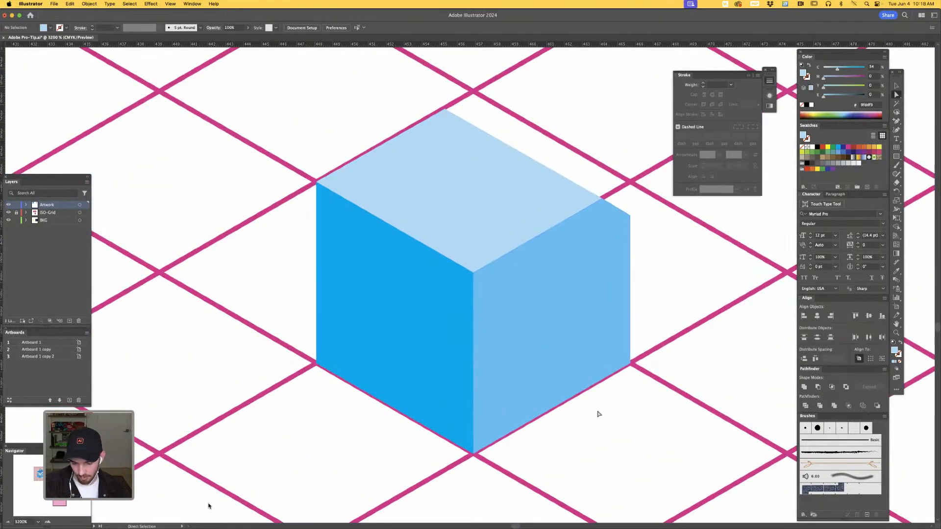
- With the Pen tool in outline view, draw a closed rhombus on the grid cell adjoining the left face's base, then return to preview
{"action": "scroll", "coordinate": [563, 392], "scroll_direction": "left", "scroll_amount": 3}
{"action": "scroll", "coordinate": [563, 392], "scroll_direction": "down", "scroll_amount": 2}
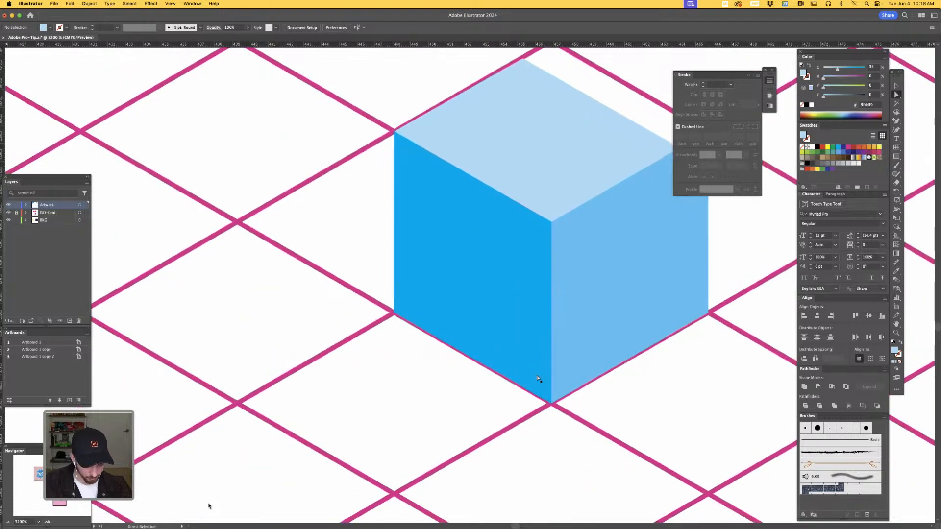
{"action": "key", "text": "p"}
{"action": "key", "text": "super+y"}
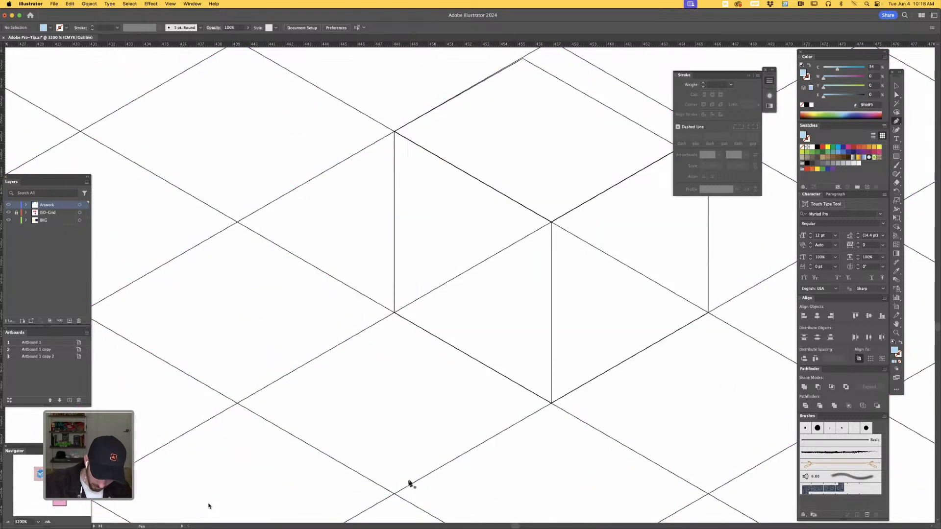
{"action": "scroll", "coordinate": [411, 484], "scroll_direction": "down", "scroll_amount": 3}
{"action": "scroll", "coordinate": [410, 484], "scroll_direction": "left", "scroll_amount": 1}
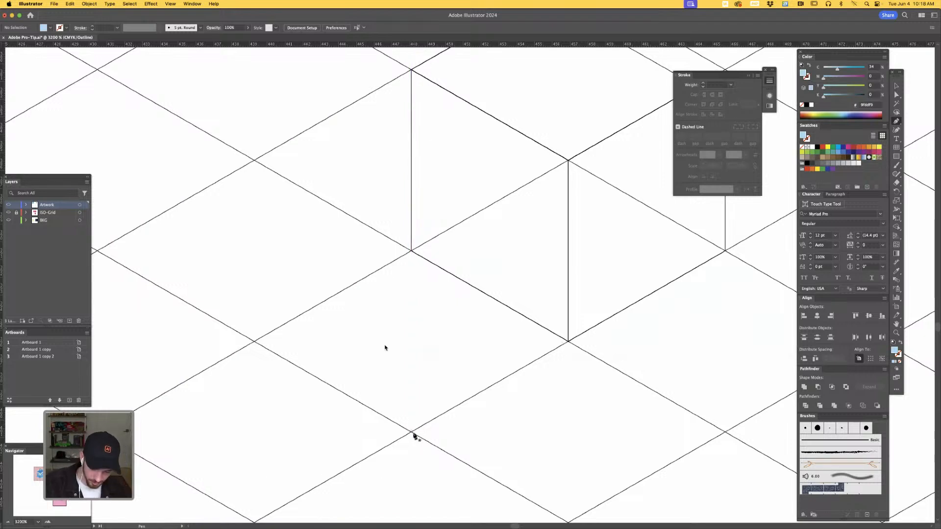
{"action": "left_click", "coordinate": [411, 432]}
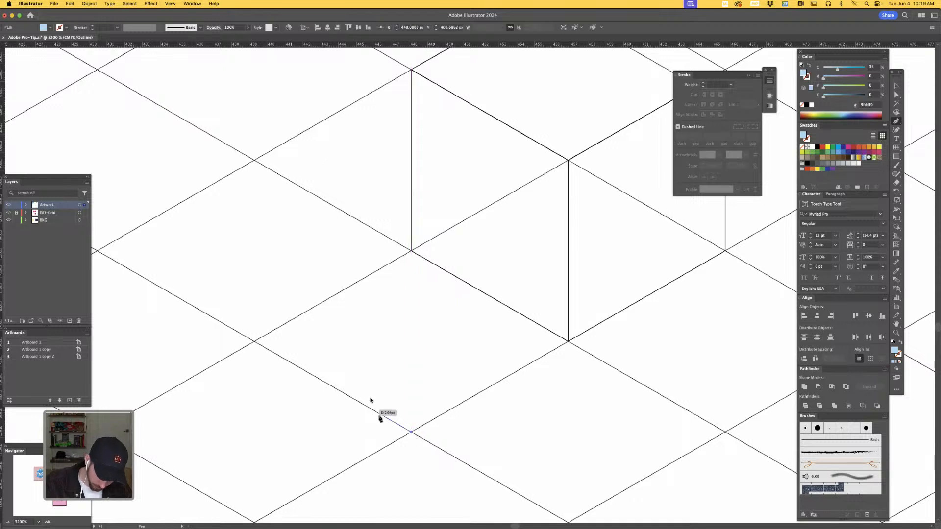
{"action": "left_click", "coordinate": [255, 342]}
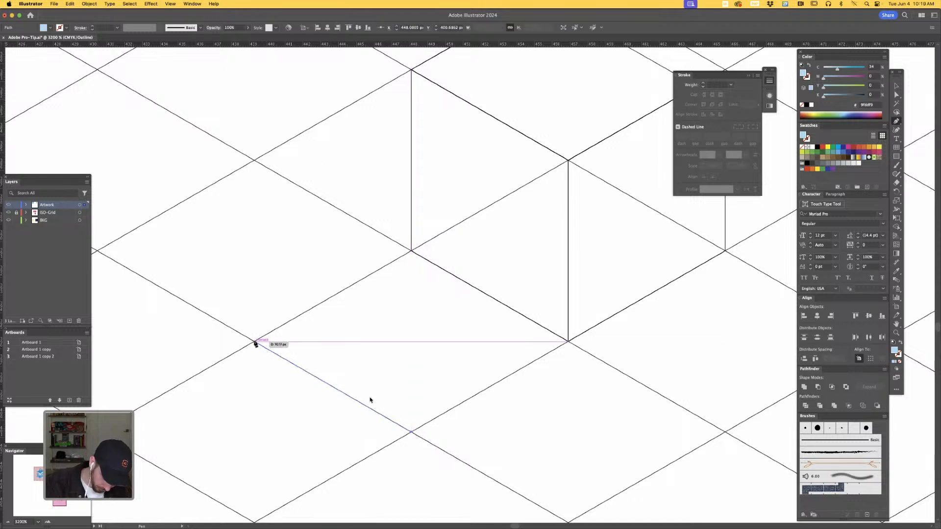
{"action": "left_click", "coordinate": [412, 252]}
{"action": "left_click", "coordinate": [568, 342]}
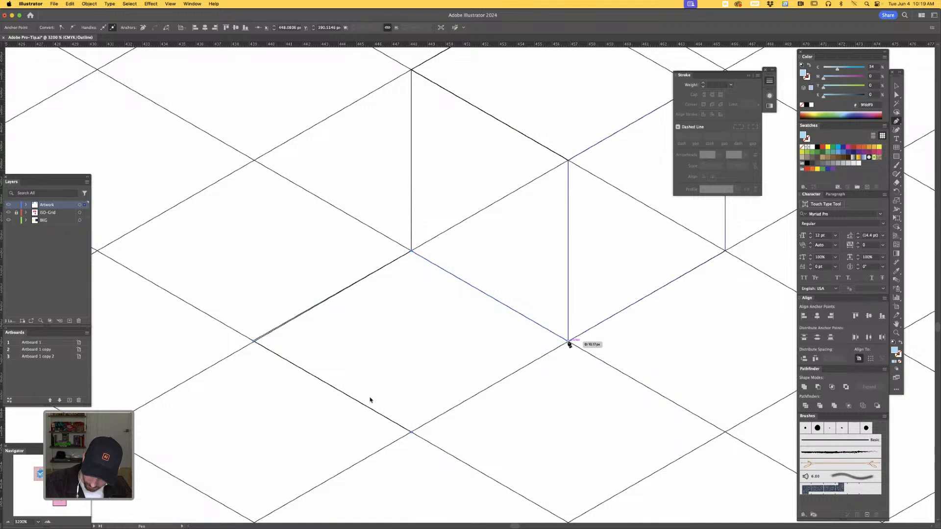
{"action": "left_click", "coordinate": [411, 431]}
{"action": "key", "text": "super+y"}
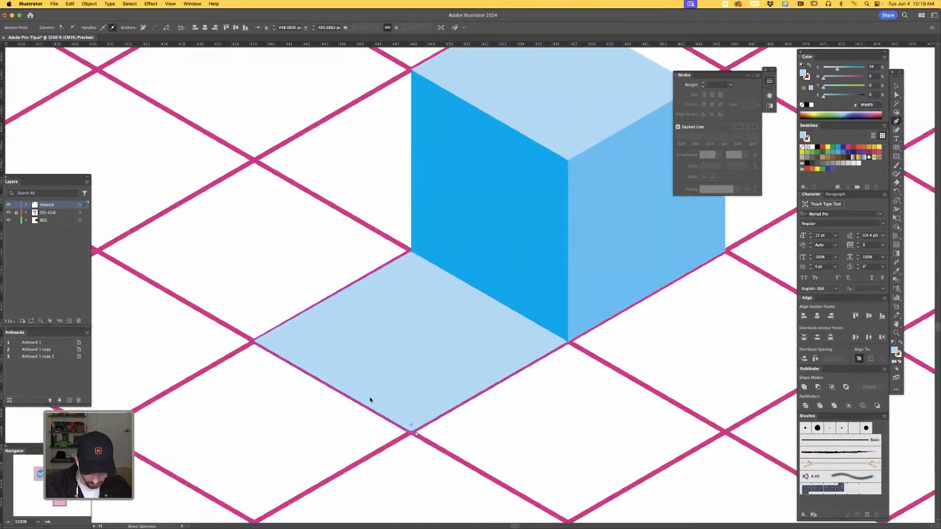
{"action": "key", "text": "a"}
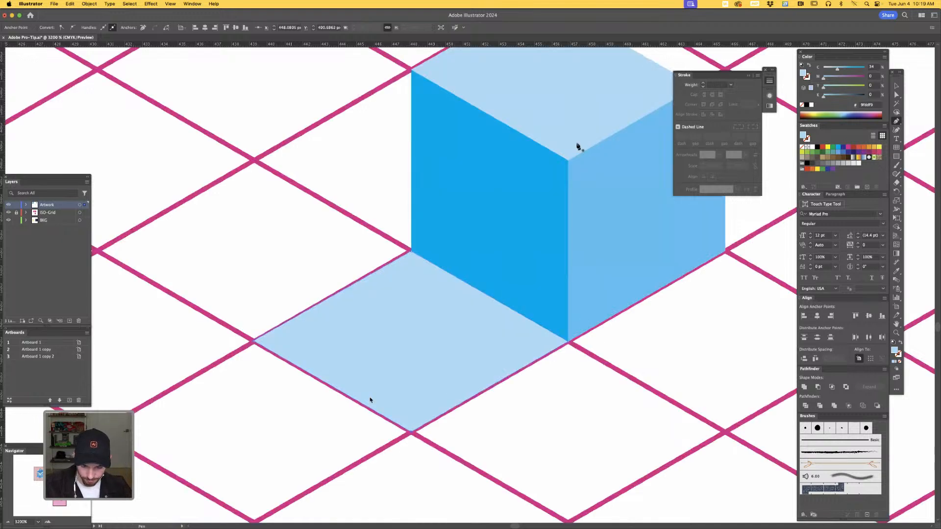
{"action": "left_click", "coordinate": [305, 304]}
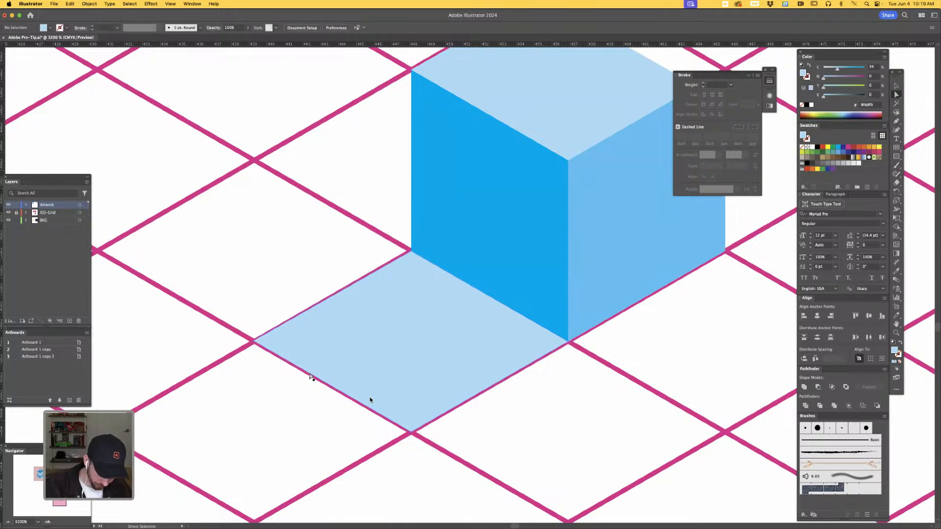
- Duplicate the tile's front-left edge in place, lengthen the copy from its centre past both ends, and offset it inward across the tile
{"action": "key", "text": "v"}
{"action": "left_click", "coordinate": [311, 376]}
{"action": "left_click", "coordinate": [312, 377]}
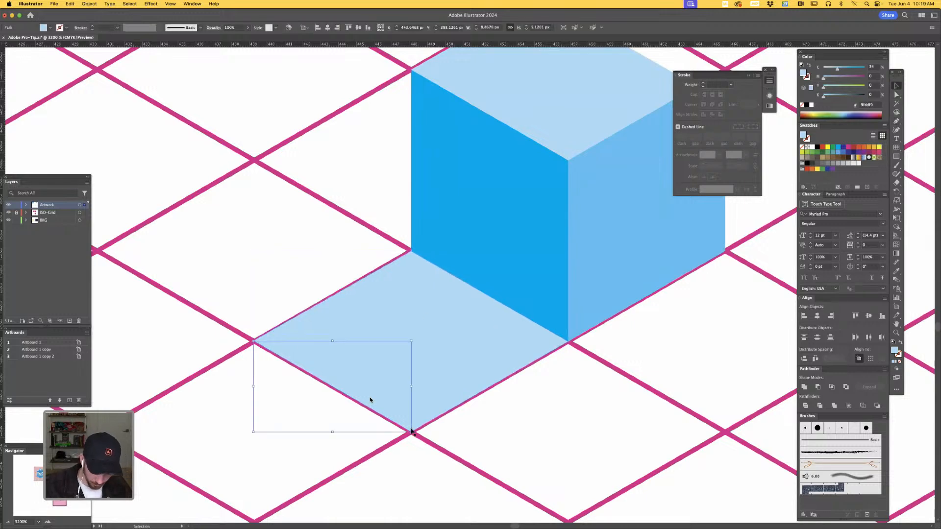
{"action": "left_click_drag", "start_coordinate": [411, 432], "coordinate": [415, 433]}
{"action": "left_click", "coordinate": [459, 459]}
{"action": "key", "text": "a"}
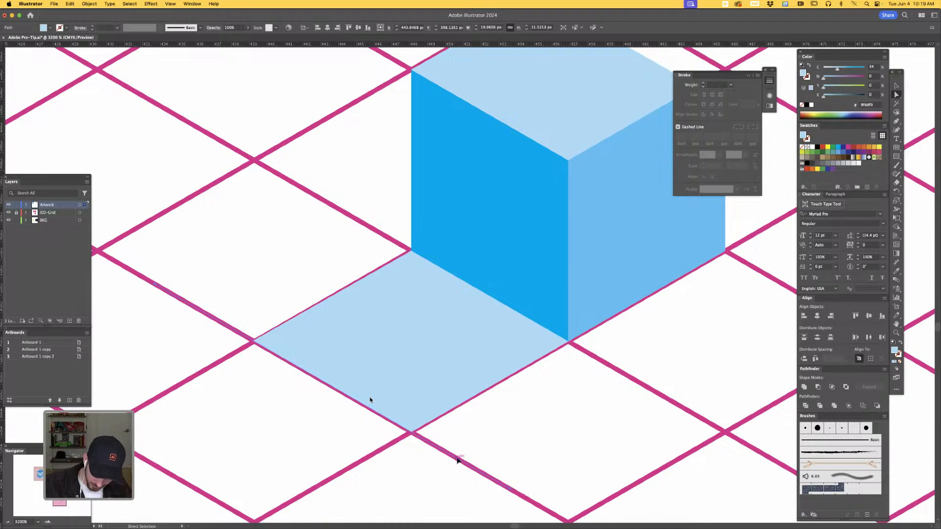
{"action": "left_click_drag", "start_coordinate": [458, 460], "coordinate": [508, 421]}
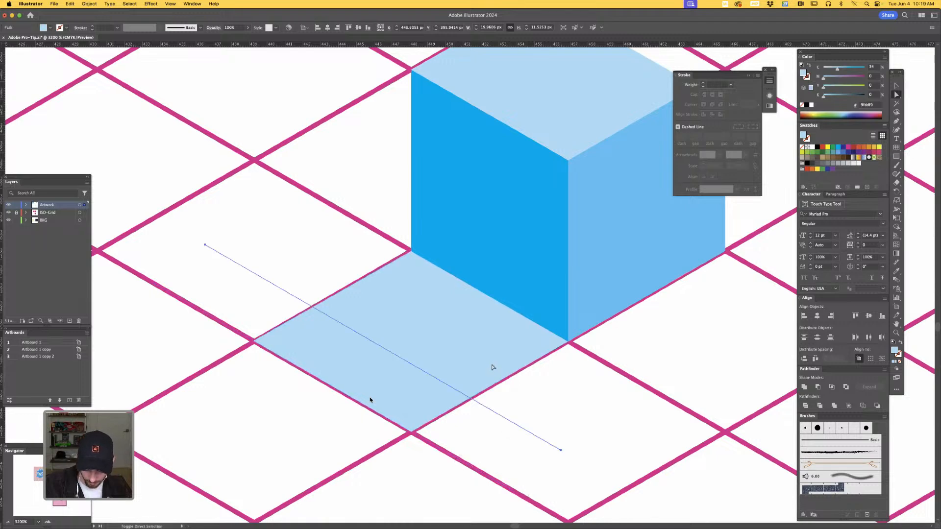
- Split the tile along the line with Pathfinder Divide and delete the piece nearest the cube
{"action": "left_click", "coordinate": [805, 407]}
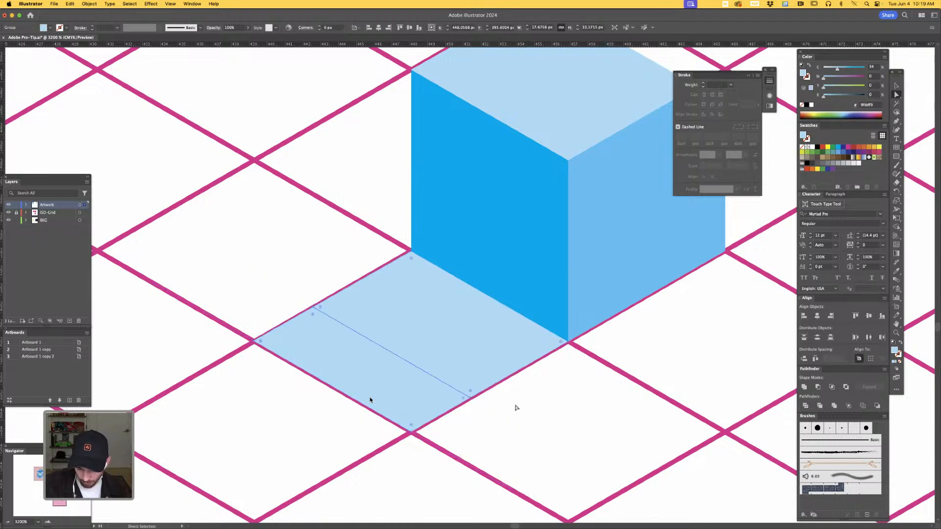
{"action": "left_click", "coordinate": [503, 361]}
{"action": "key", "text": "Delete"}
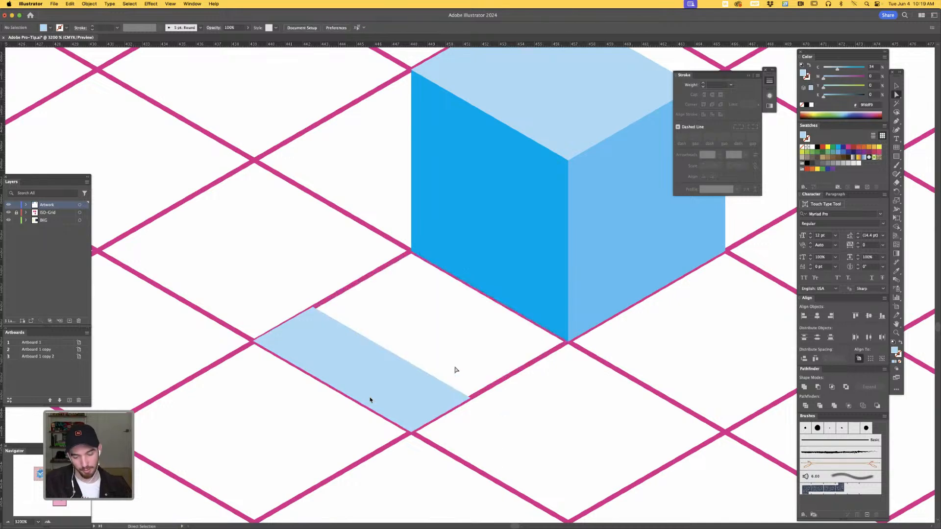
- Move the remaining strip along the grid toward the cube's left face, leaving a narrow gap at its base
{"action": "left_click_drag", "start_coordinate": [464, 402], "coordinate": [591, 344]}
{"action": "key", "text": "super+y"}
{"action": "scroll", "coordinate": [545, 357], "scroll_direction": "up", "scroll_amount": 5}
{"action": "key", "text": "super+y"}
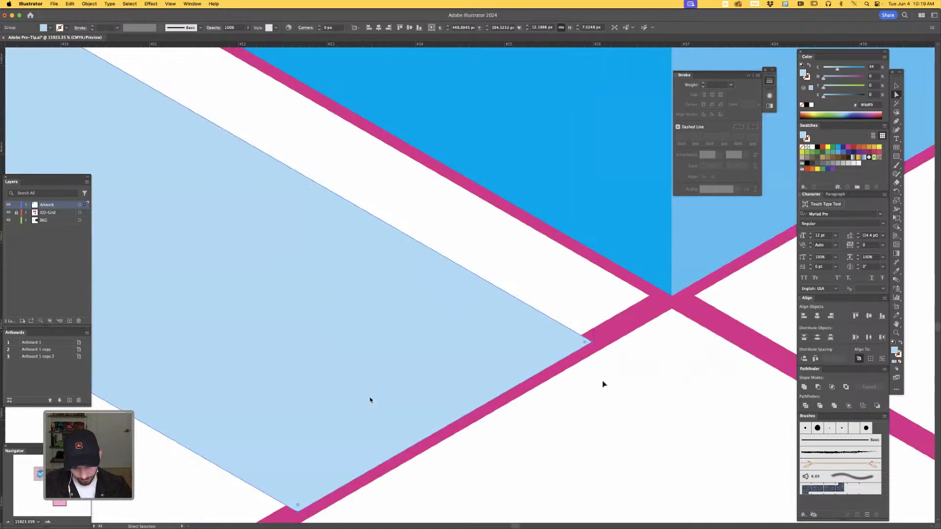
{"action": "scroll", "coordinate": [604, 384], "scroll_direction": "down", "scroll_amount": 3}
{"action": "scroll", "coordinate": [603, 383], "scroll_direction": "down", "scroll_amount": 3}
{"action": "key", "text": "a"}
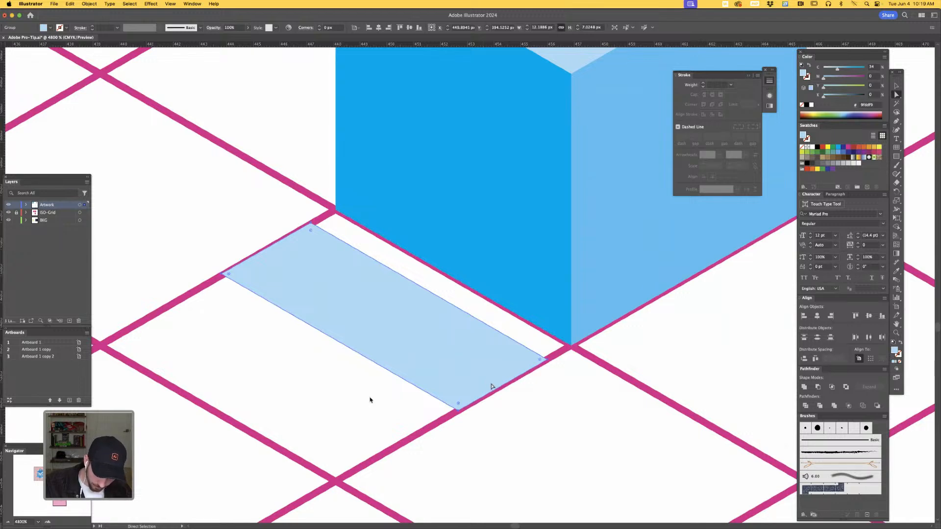
- Duplicate the strip a short distance straight up and fill the lower original with the cube's left-face blue
{"action": "left_click_drag", "start_coordinate": [485, 385], "coordinate": [489, 368]}
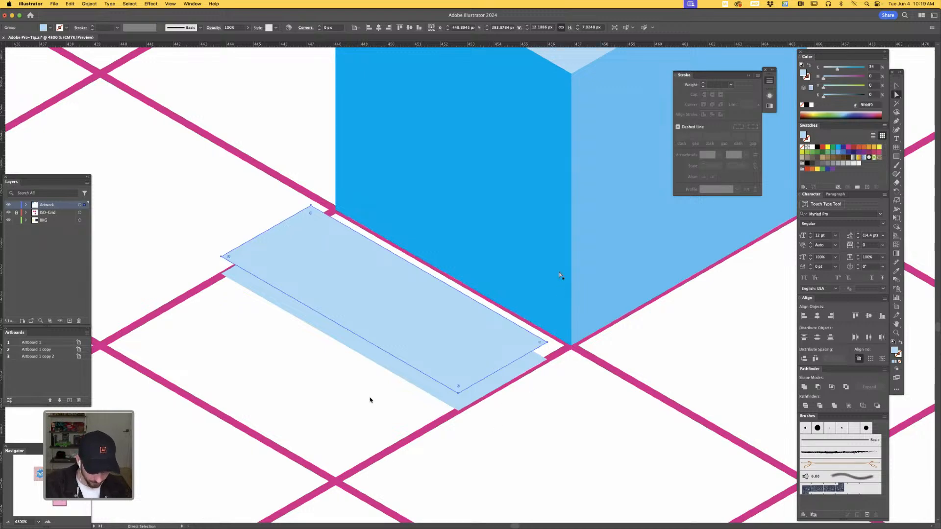
{"action": "left_click", "coordinate": [510, 378], "text": "shift"}
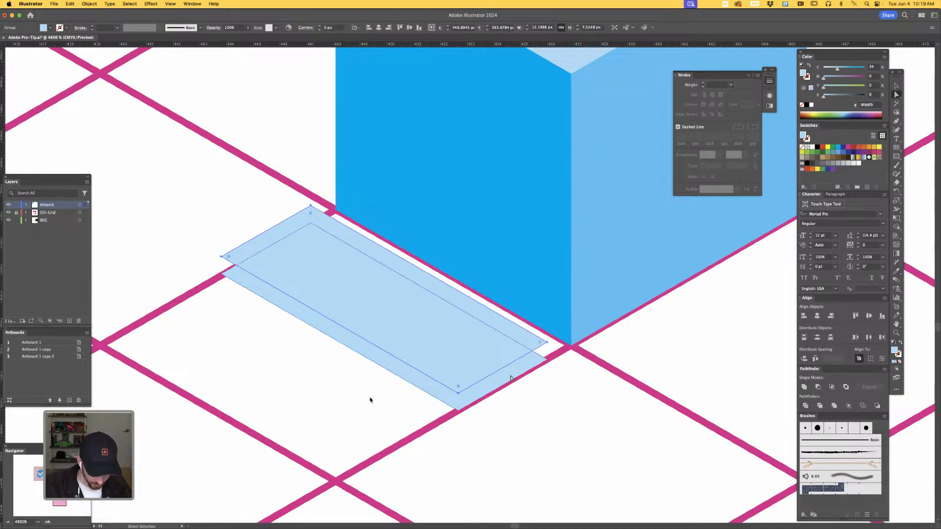
{"action": "left_click", "coordinate": [510, 378]}
{"action": "key", "text": "i"}
{"action": "left_click", "coordinate": [554, 295]}
{"action": "key", "text": "a"}
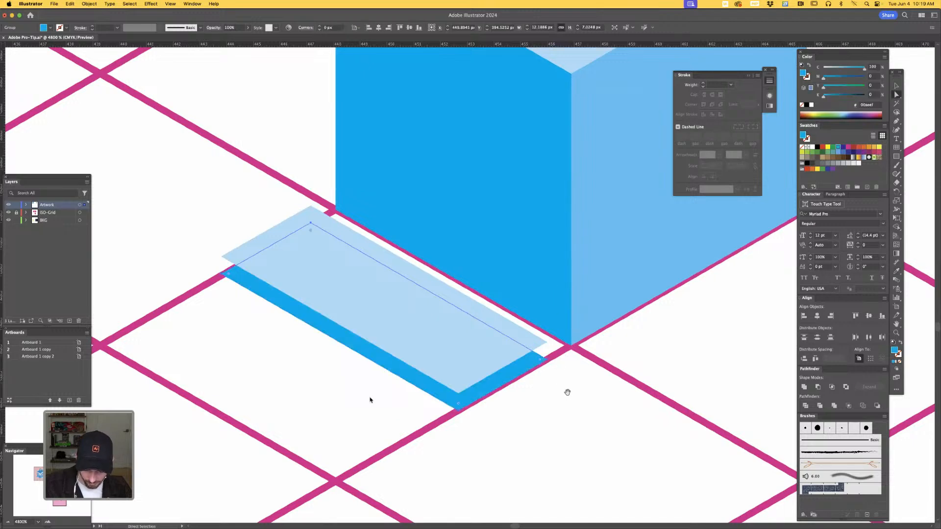
{"action": "key", "text": "super+shift+a"}
- Draw the slab's narrow right-hand side face with the Pen tool, joining the corners of the upper and lower strips
{"action": "left_click_drag", "start_coordinate": [567, 393], "coordinate": [557, 419]}
{"action": "key", "text": "p"}
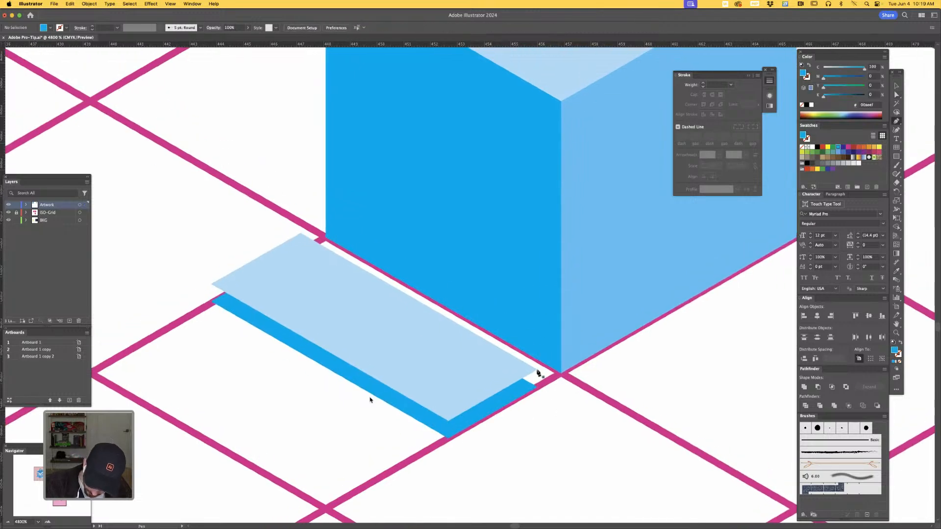
{"action": "left_click_drag", "start_coordinate": [538, 371], "coordinate": [537, 388]}
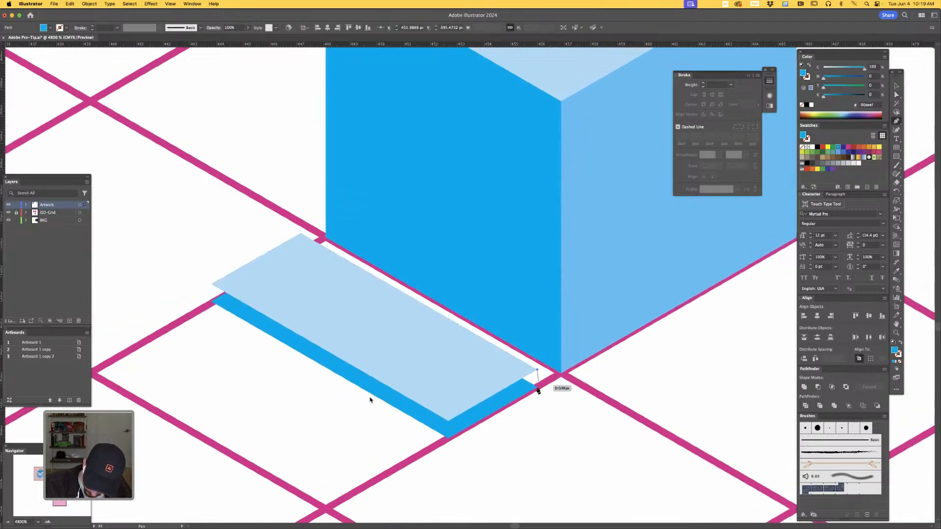
{"action": "left_click", "coordinate": [447, 437]}
{"action": "left_click", "coordinate": [448, 421]}
{"action": "left_click", "coordinate": [537, 371]}
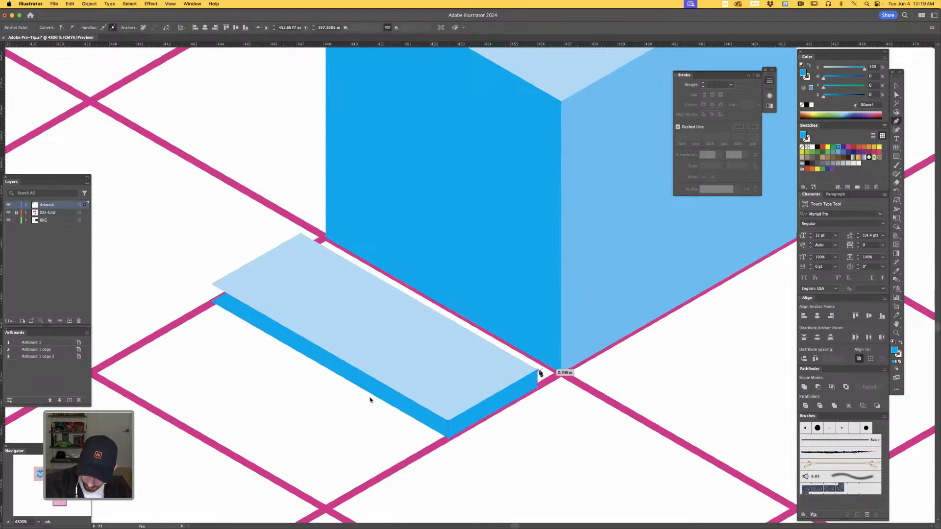
- Draw the slab's long front side face with the Pen tool, joining the corners of the upper and lower strips
{"action": "left_click", "coordinate": [211, 284]}
{"action": "left_click", "coordinate": [212, 302]}
{"action": "left_click", "coordinate": [448, 437]}
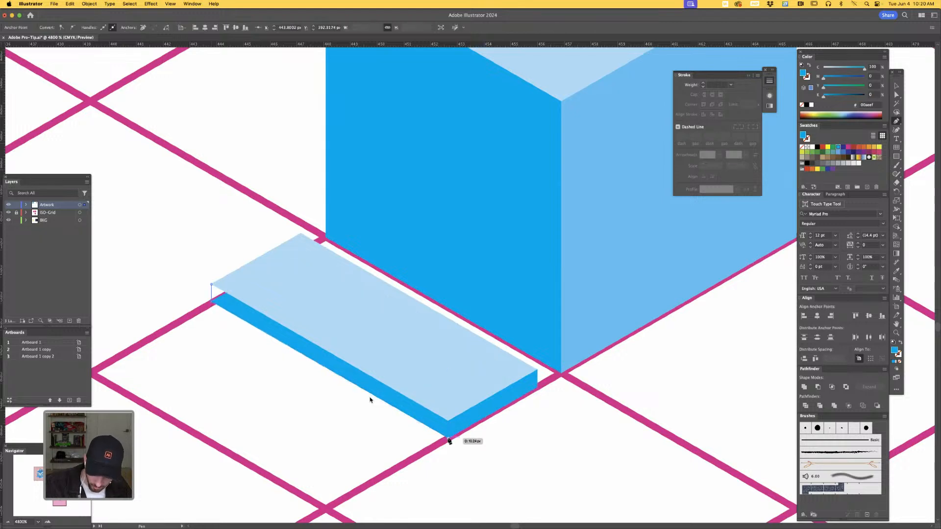
{"action": "left_click", "coordinate": [448, 420]}
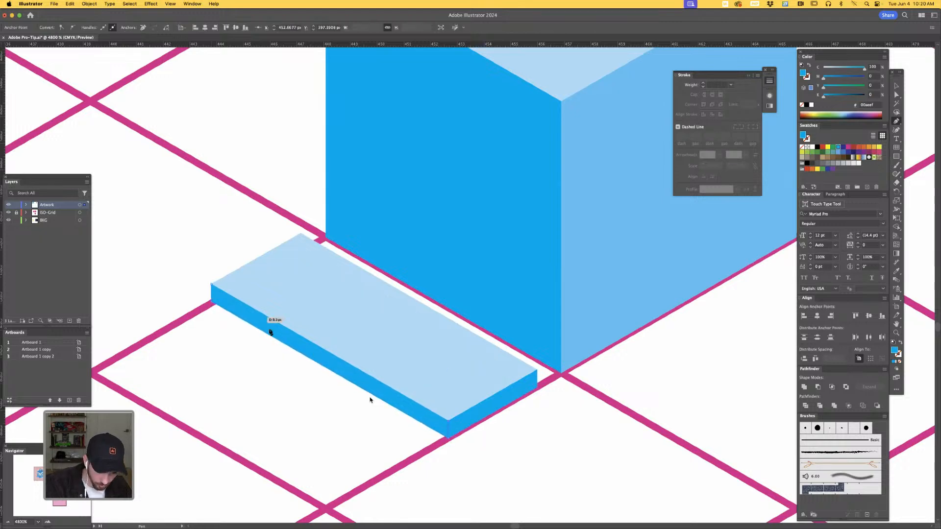
{"action": "left_click", "coordinate": [211, 284]}
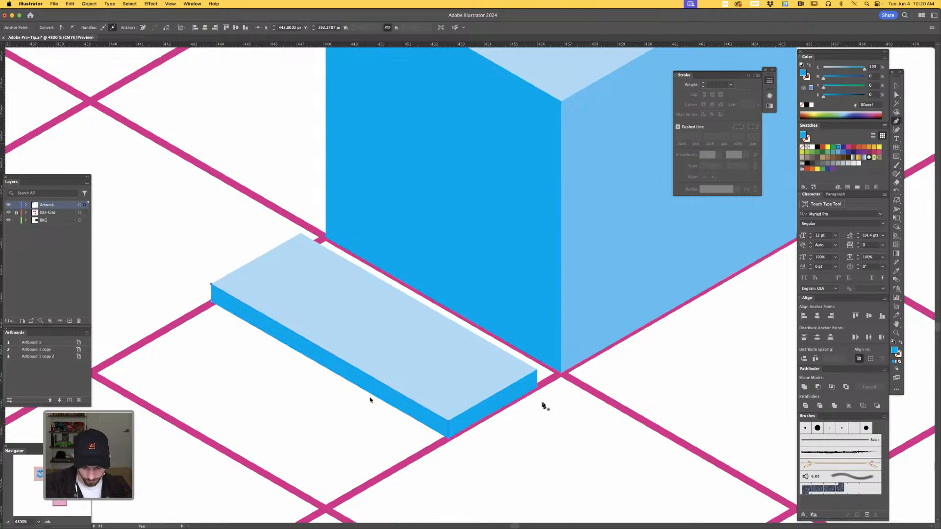
- Raise the back edge of the slab's top face together with its side-face corner so the slab slopes up toward the cube
{"action": "key", "text": "a"}
{"action": "left_click", "coordinate": [536, 374]}
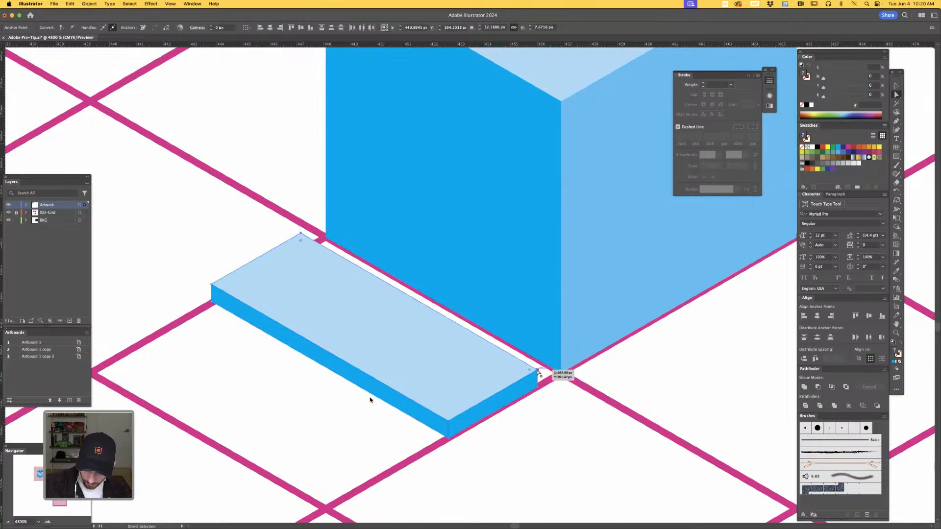
{"action": "left_click_drag", "start_coordinate": [537, 371], "coordinate": [538, 354]}
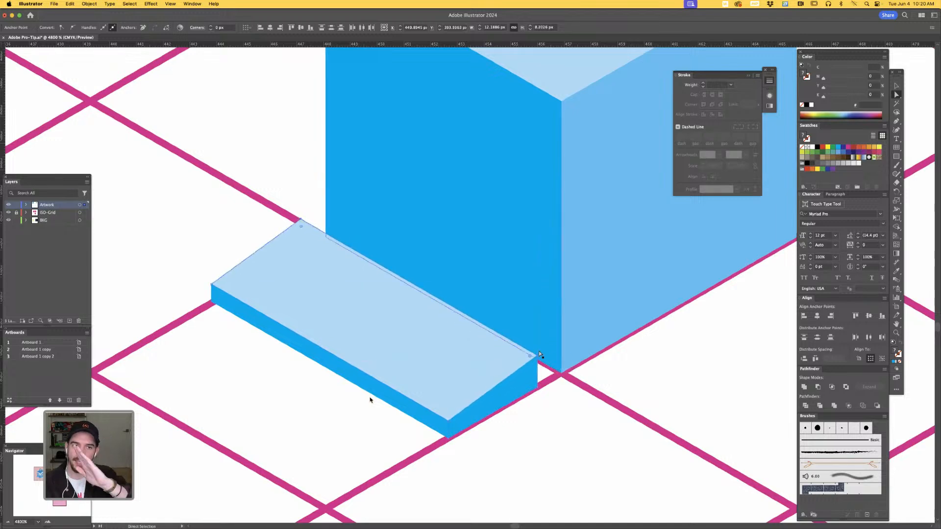
{"action": "left_click", "coordinate": [548, 427]}
- Create an inset copy of the cube's left face with Offset Path at -1 px
{"action": "left_click_drag", "start_coordinate": [563, 417], "coordinate": [554, 449]}
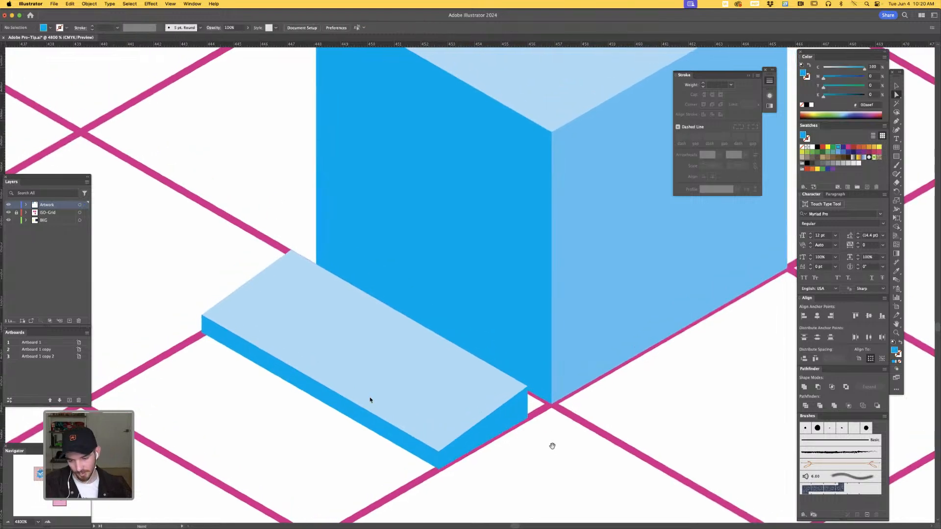
{"action": "left_click_drag", "start_coordinate": [621, 430], "coordinate": [555, 479]}
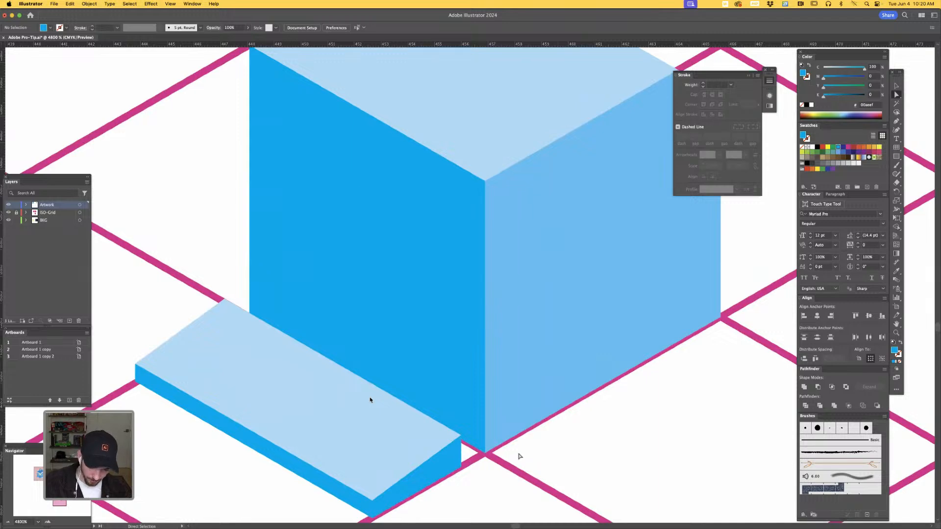
{"action": "left_click", "coordinate": [451, 322]}
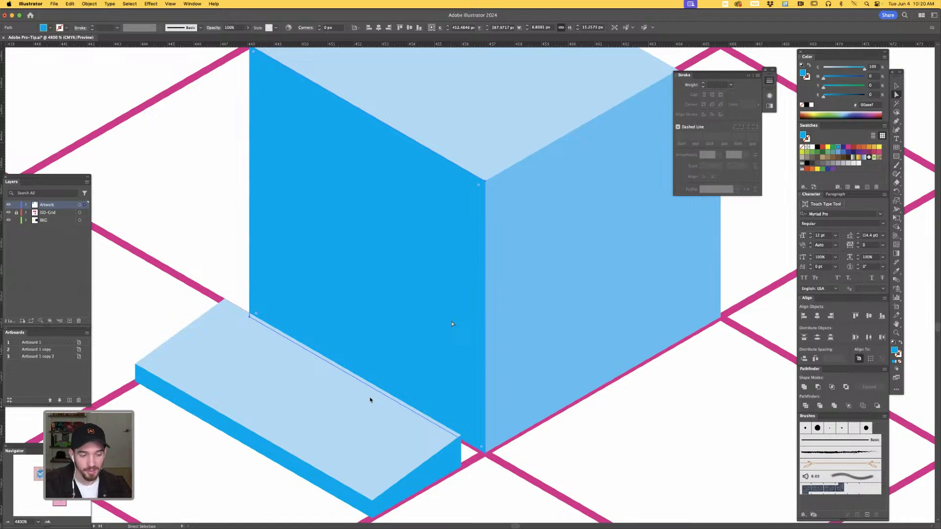
{"action": "left_click", "coordinate": [90, 5]}
{"action": "mouse_move", "coordinate": [118, 196]}
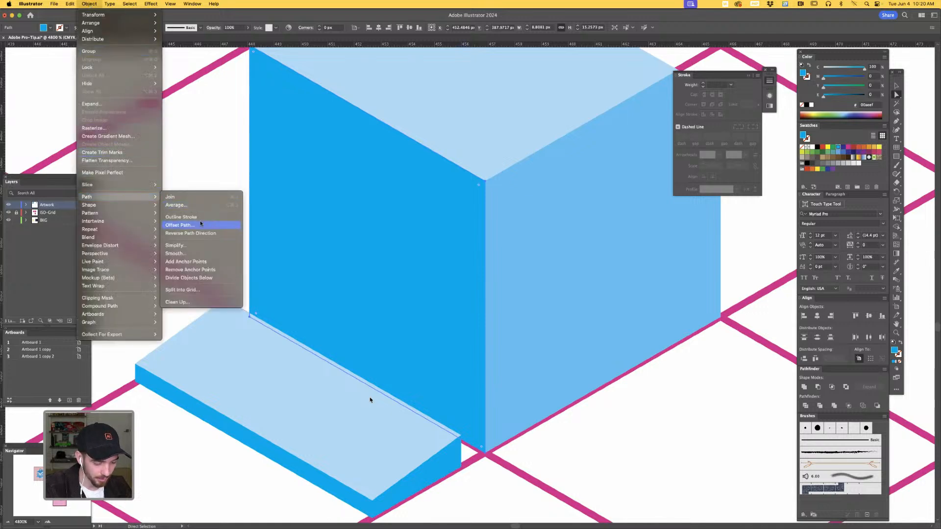
{"action": "left_click", "coordinate": [204, 226]}
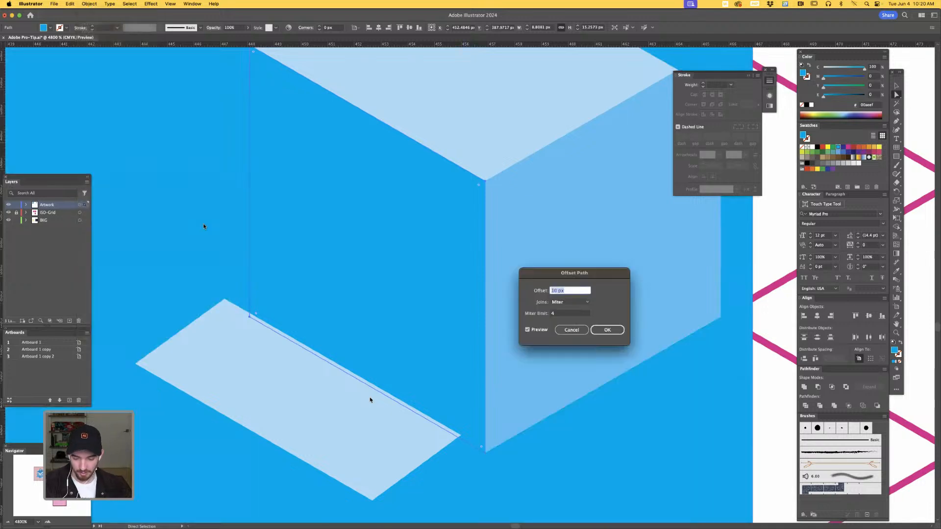
{"action": "type", "text": "1"}
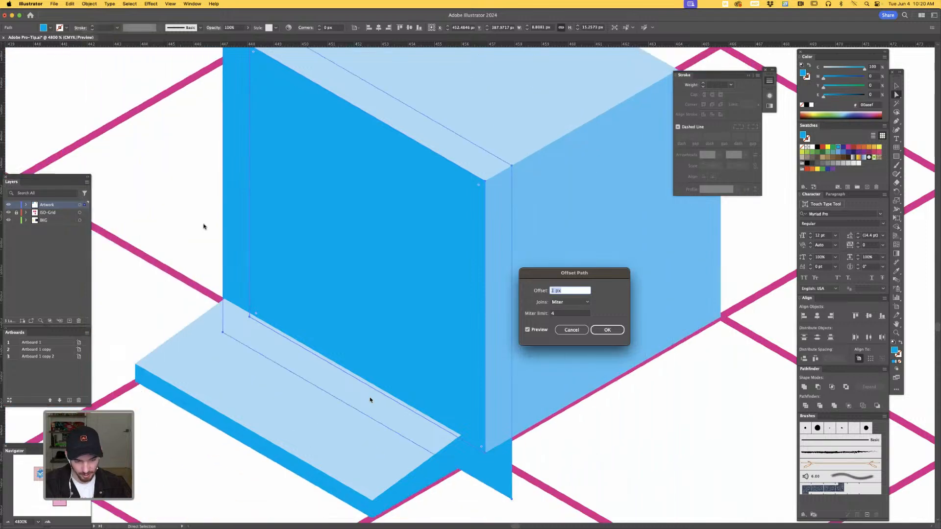
{"action": "type", "text": "-1"}
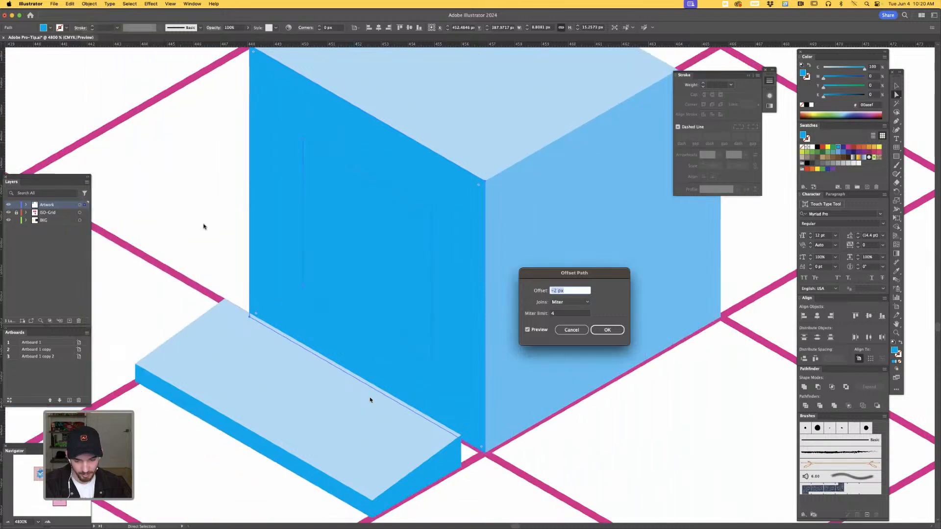
{"action": "key", "text": "Up"}
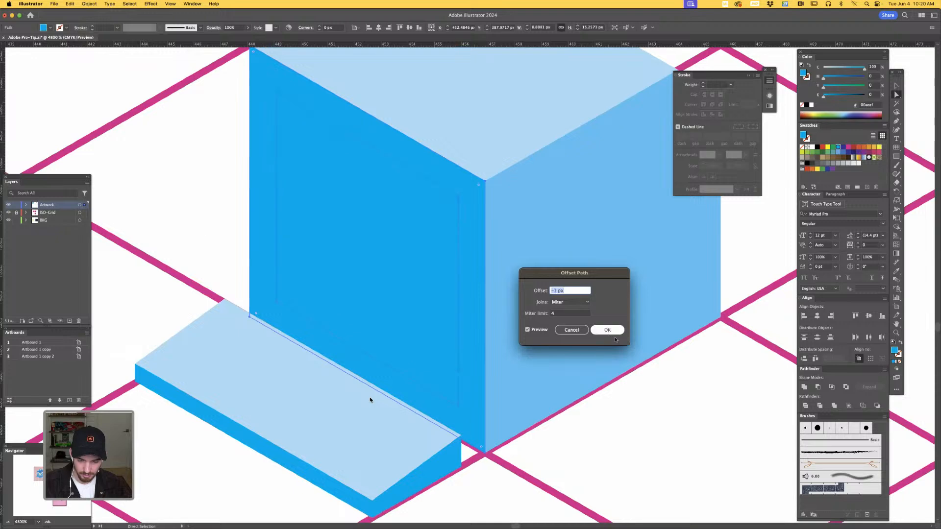
{"action": "left_click", "coordinate": [607, 330]}
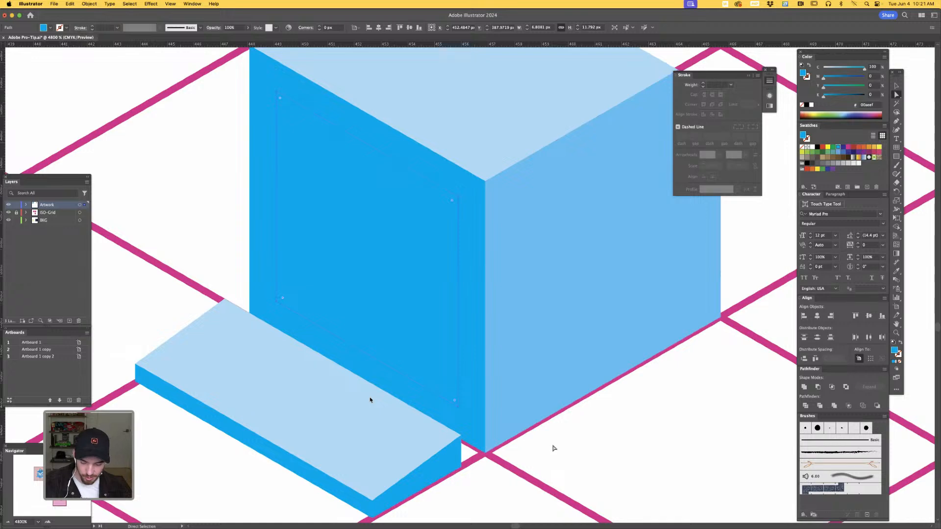
- Fill the inset panel with the slab top's light blue and raise its bottom edge to leave a taller margin beneath
{"action": "key", "text": "i"}
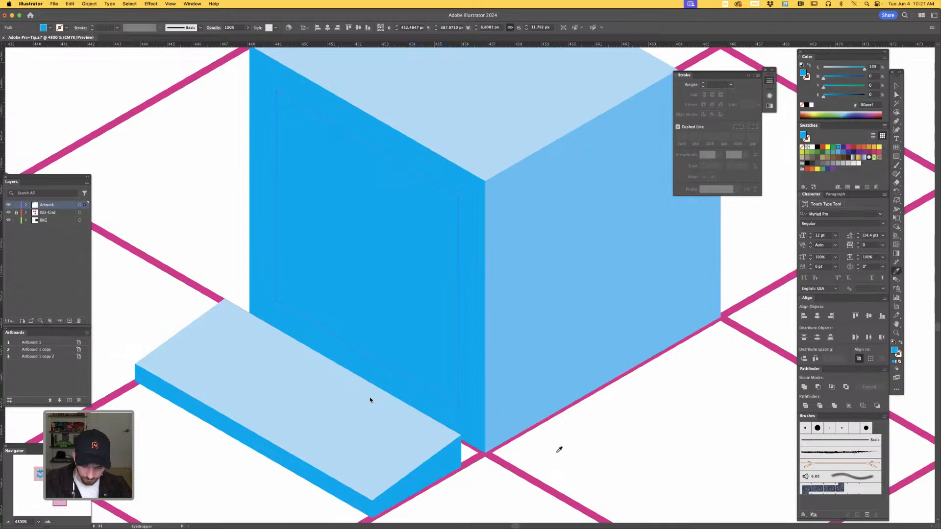
{"action": "left_click", "coordinate": [439, 432]}
{"action": "key", "text": "a"}
{"action": "left_click", "coordinate": [585, 450]}
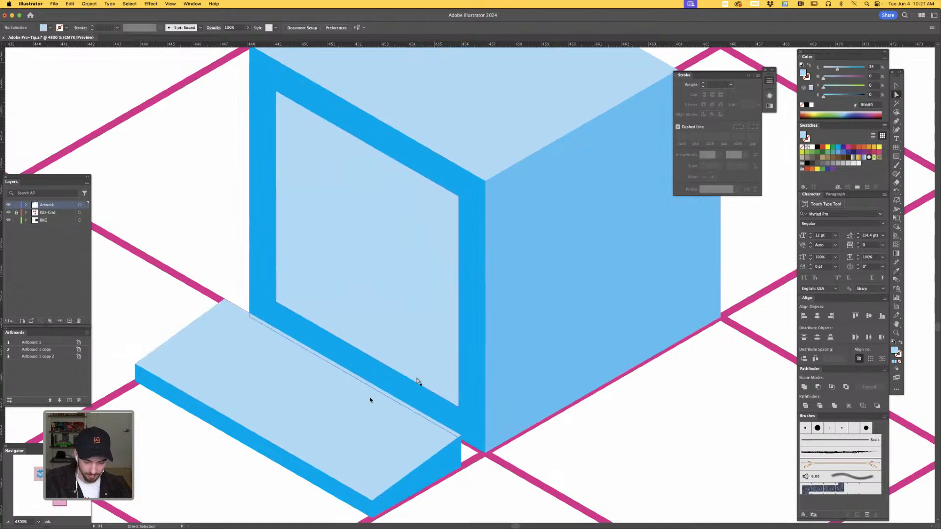
{"action": "left_click_drag", "start_coordinate": [426, 389], "coordinate": [428, 342]}
{"action": "left_click", "coordinate": [613, 461]}
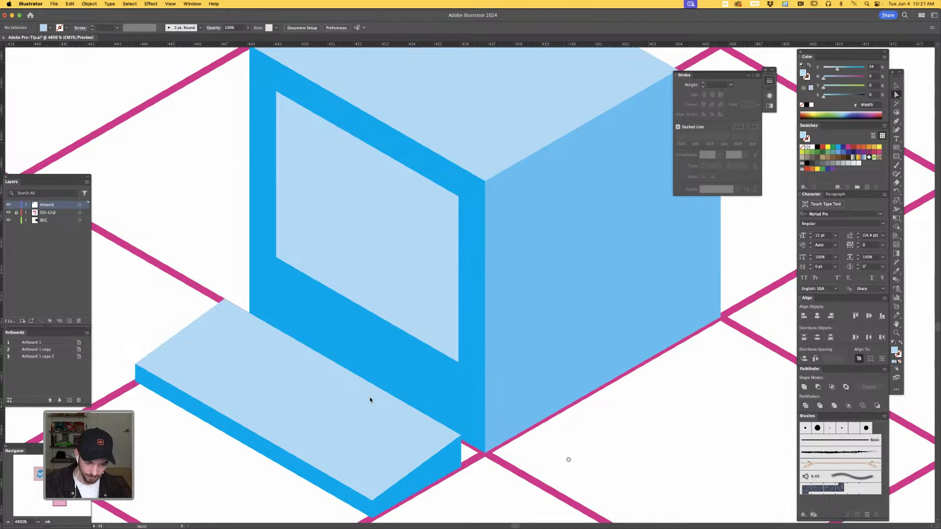
- Add the point text "HELLO" beside the cube's right face
{"action": "scroll", "coordinate": [567, 458], "scroll_direction": "up", "scroll_amount": 2}
{"action": "key", "text": "super+minus"}
{"action": "left_click_drag", "start_coordinate": [592, 417], "coordinate": [564, 396]}
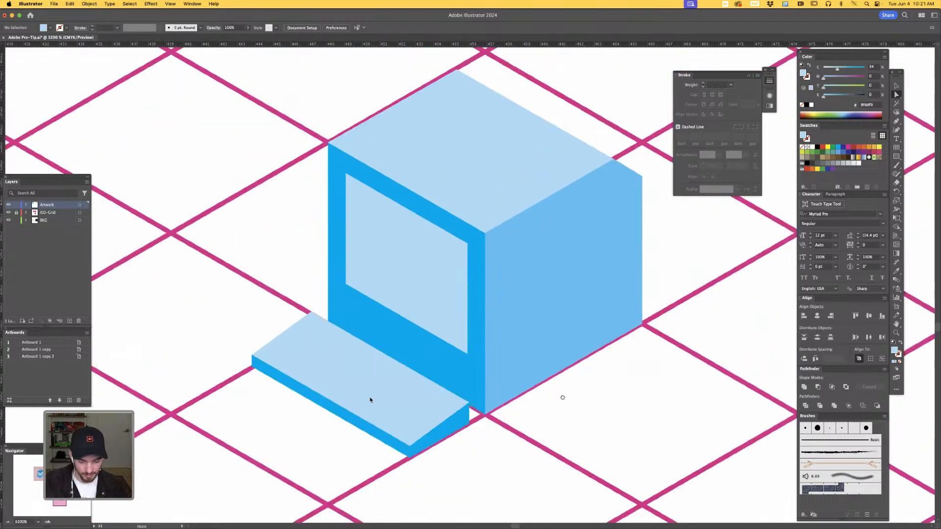
{"action": "key", "text": "t"}
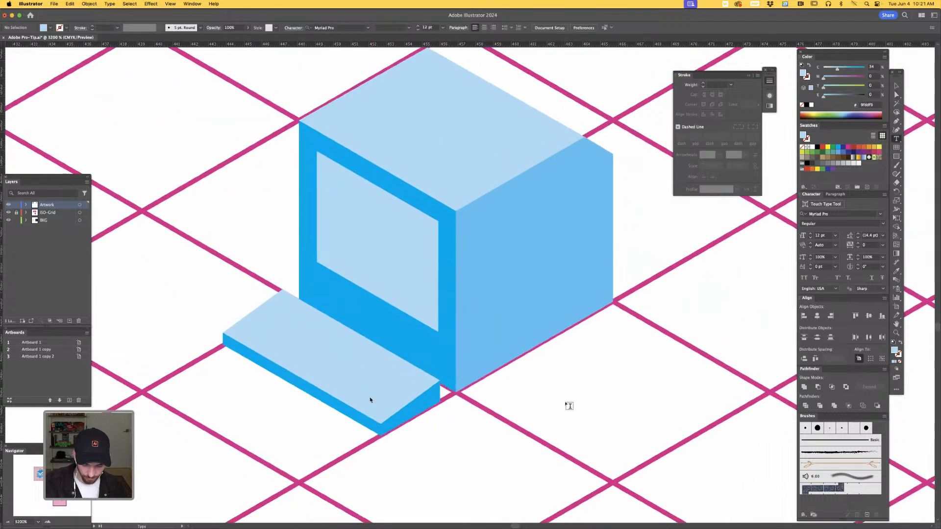
{"action": "left_click", "coordinate": [564, 401]}
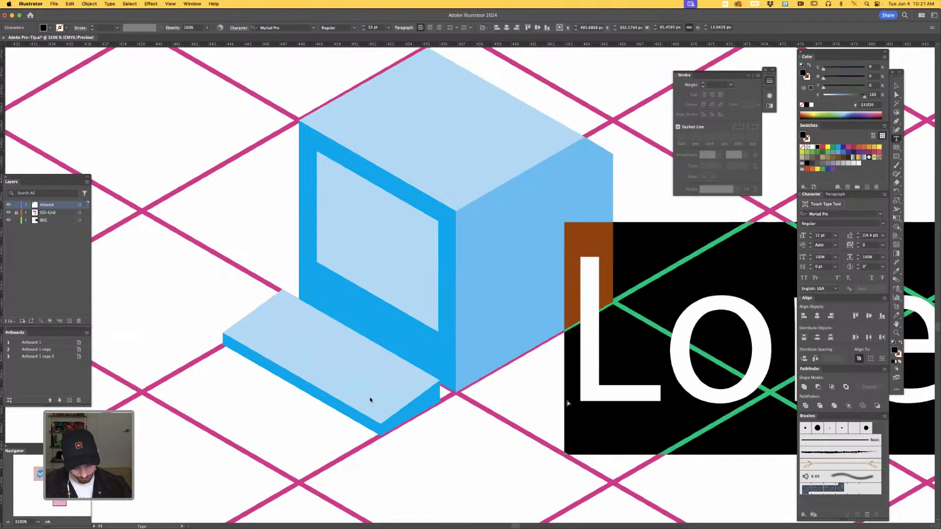
{"action": "key", "text": "super+minus"}
{"action": "key", "text": "super+minus"}
{"action": "key", "text": "super+minus"}
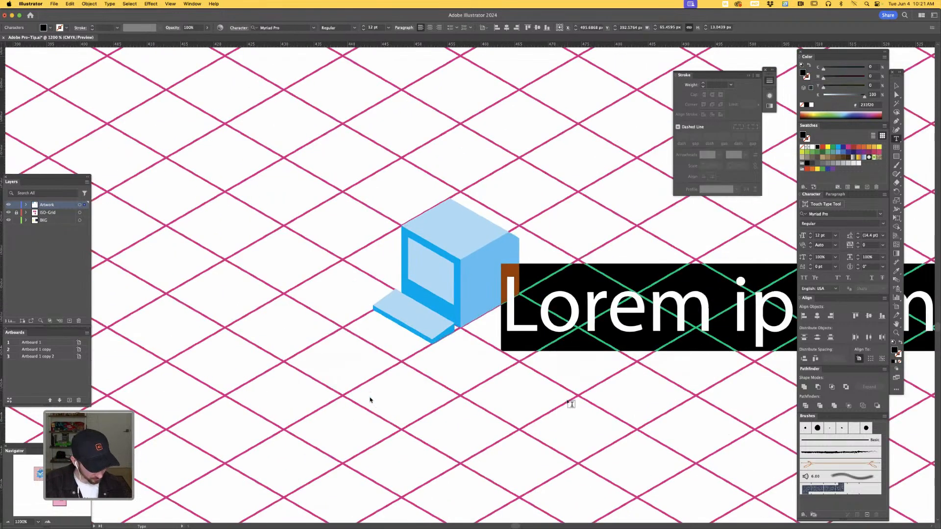
{"action": "type", "text": "HELLO"}
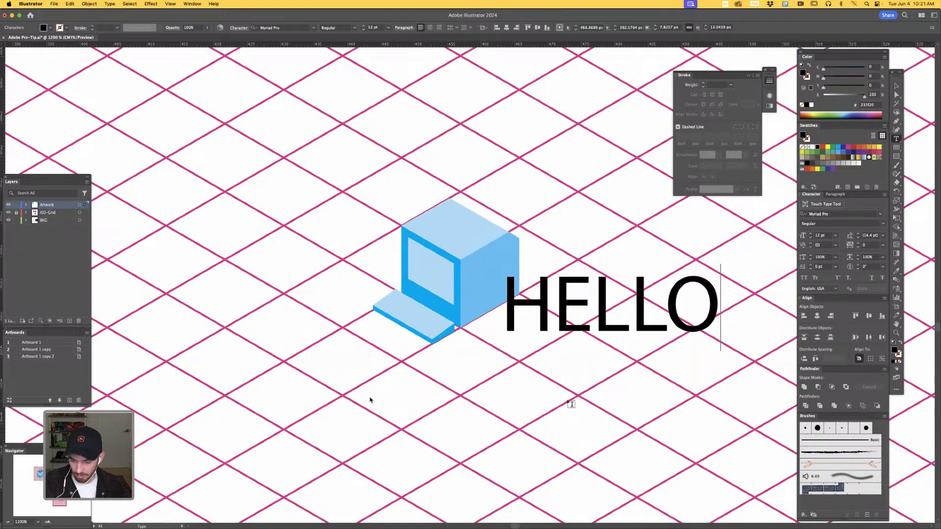
{"action": "key", "text": "Escape"}
- Move the HELLO text over the cube and set its font to Futura Std Heavy
{"action": "left_click_drag", "start_coordinate": [715, 317], "coordinate": [605, 276]}
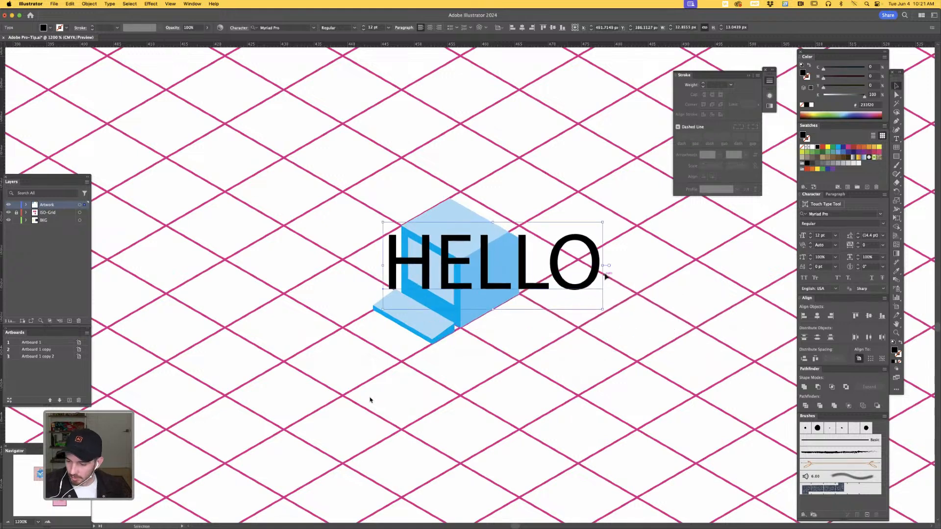
{"action": "left_click", "coordinate": [881, 214]}
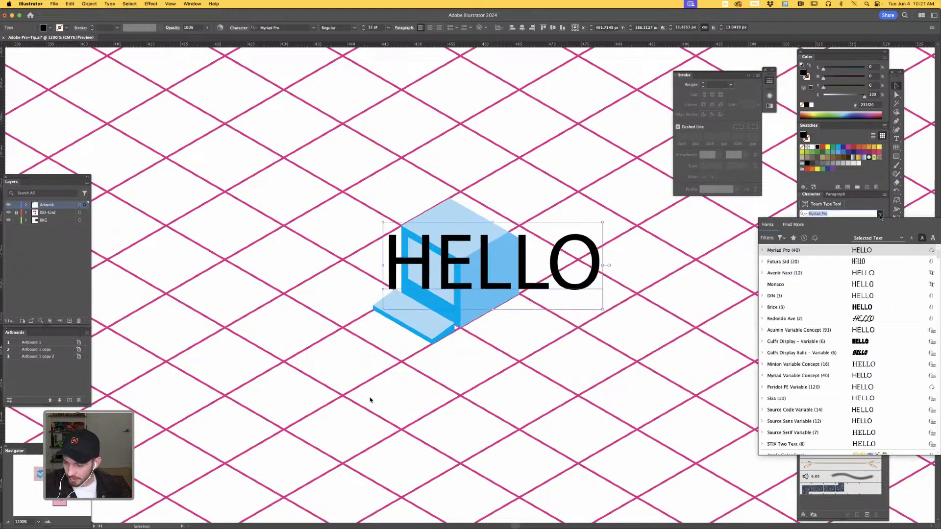
{"action": "left_click", "coordinate": [803, 262]}
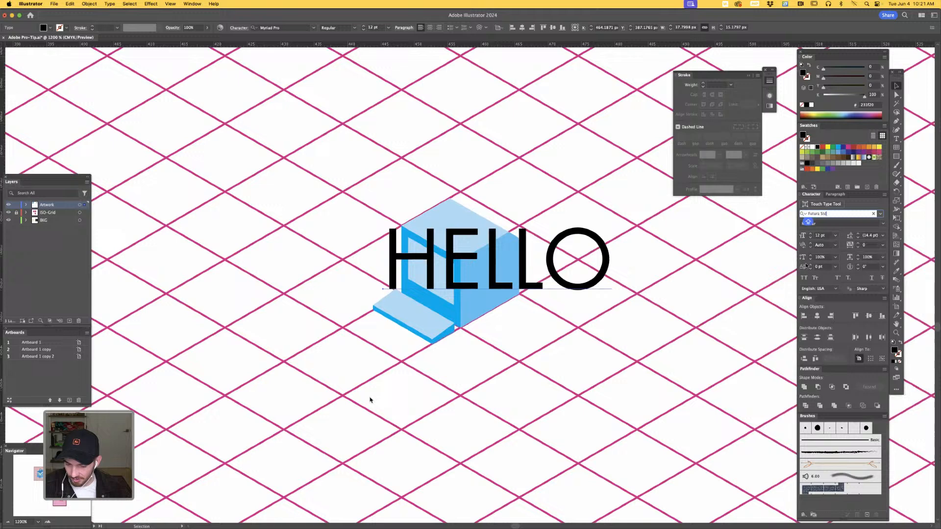
{"action": "left_click", "coordinate": [882, 224]}
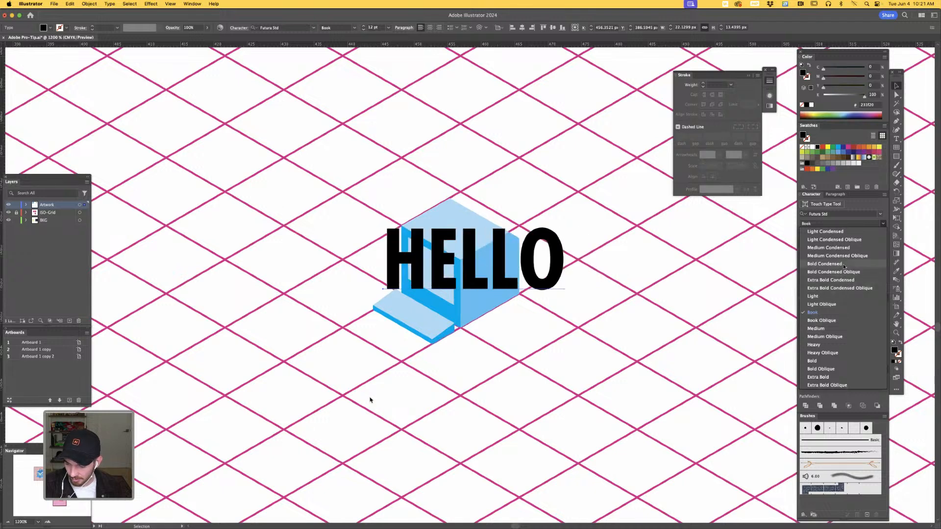
{"action": "left_click", "coordinate": [814, 344]}
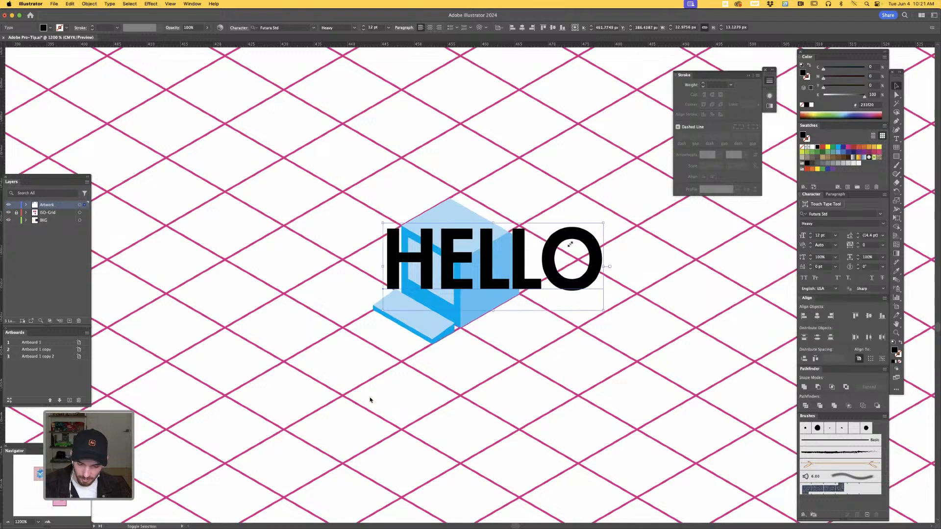
- Scale the HELLO text down to about 4.18 pt and move it toward the grid intersection beyond the cube's left face
{"action": "left_click_drag", "start_coordinate": [570, 244], "coordinate": [626, 159]}
{"action": "key", "text": "z"}
{"action": "key", "text": "a"}
{"action": "left_click_drag", "start_coordinate": [456, 329], "coordinate": [377, 168]}
{"action": "left_click_drag", "start_coordinate": [342, 316], "coordinate": [695, 427]}
{"action": "left_click_drag", "start_coordinate": [525, 446], "coordinate": [584, 495]}
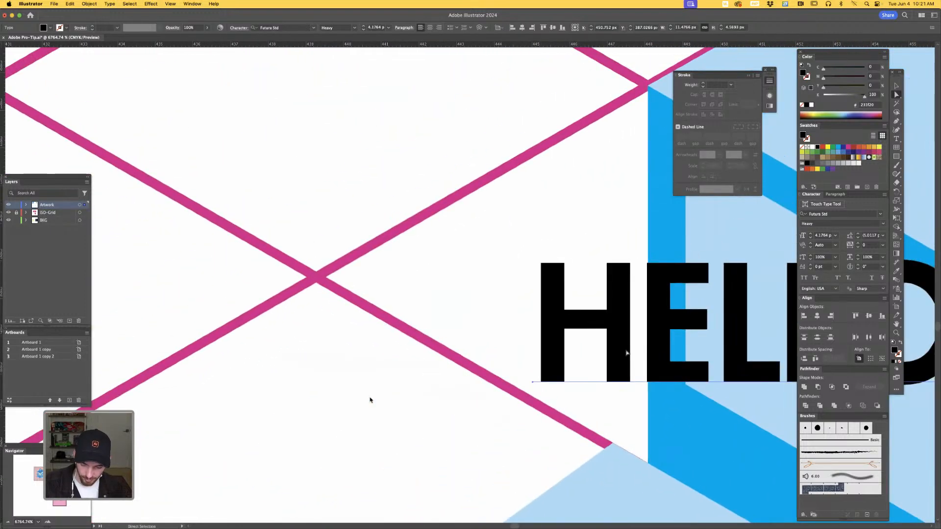
{"action": "left_click_drag", "start_coordinate": [626, 353], "coordinate": [398, 252]}
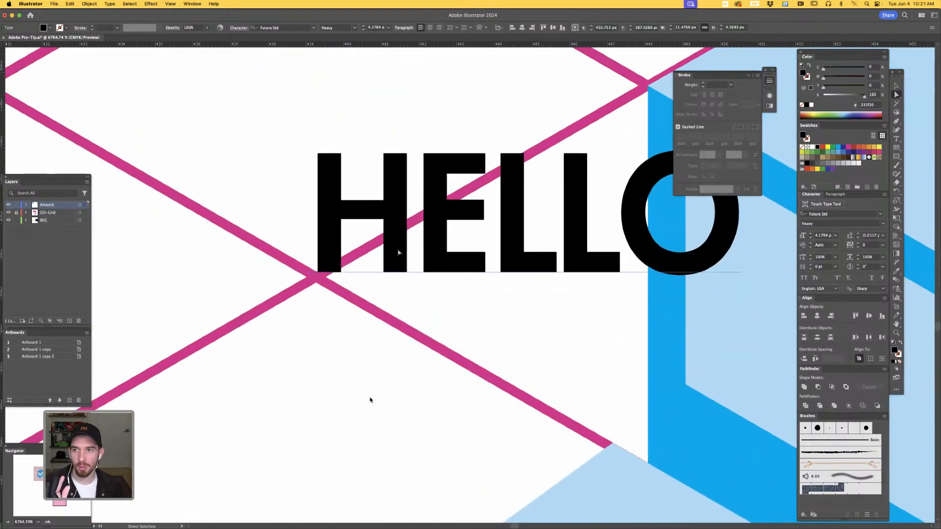
- Switch to Outline view and snap the start of the HELLO baseline onto the grid-line intersection beyond the cube's left face
{"action": "key", "text": "v"}
{"action": "key", "text": "super+y"}
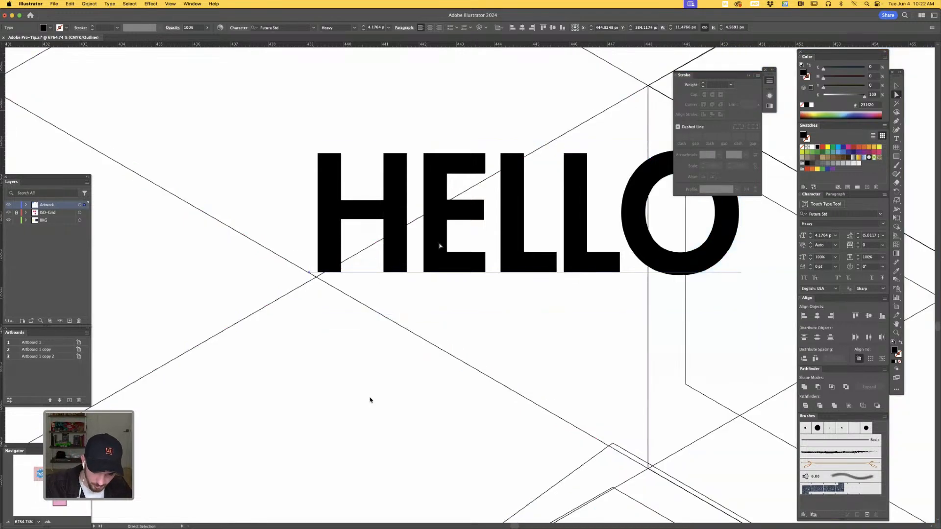
{"action": "left_click_drag", "start_coordinate": [436, 256], "coordinate": [455, 263]}
{"action": "key", "text": "z"}
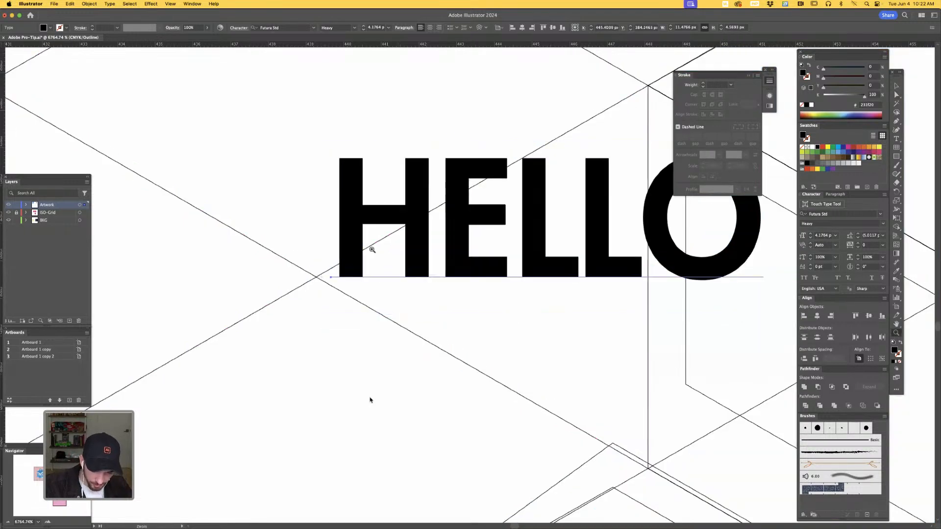
{"action": "left_click_drag", "start_coordinate": [321, 272], "coordinate": [493, 218]}
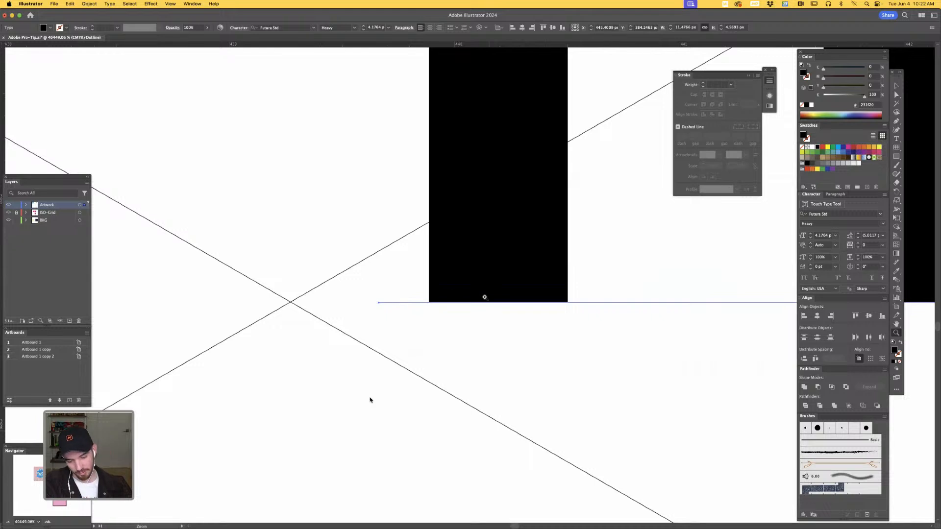
{"action": "left_click_drag", "start_coordinate": [379, 303], "coordinate": [294, 305]}
{"action": "scroll", "coordinate": [291, 303], "scroll_direction": "up", "scroll_amount": 1}
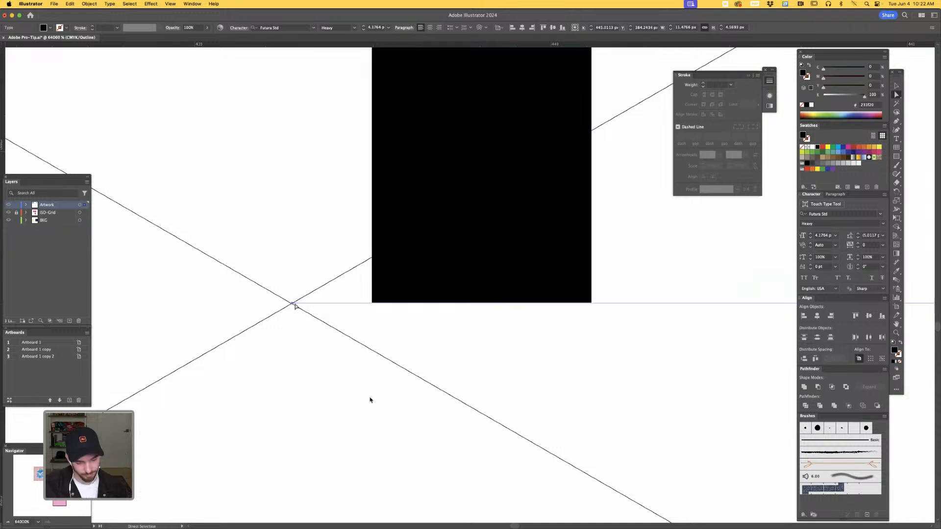
{"action": "key", "text": "v"}
{"action": "key", "text": "super+minus"}
{"action": "key", "text": "super+minus"}
{"action": "key", "text": "super+minus"}
{"action": "key", "text": "super+minus"}
{"action": "key", "text": "super+minus"}
{"action": "key", "text": "super+minus"}
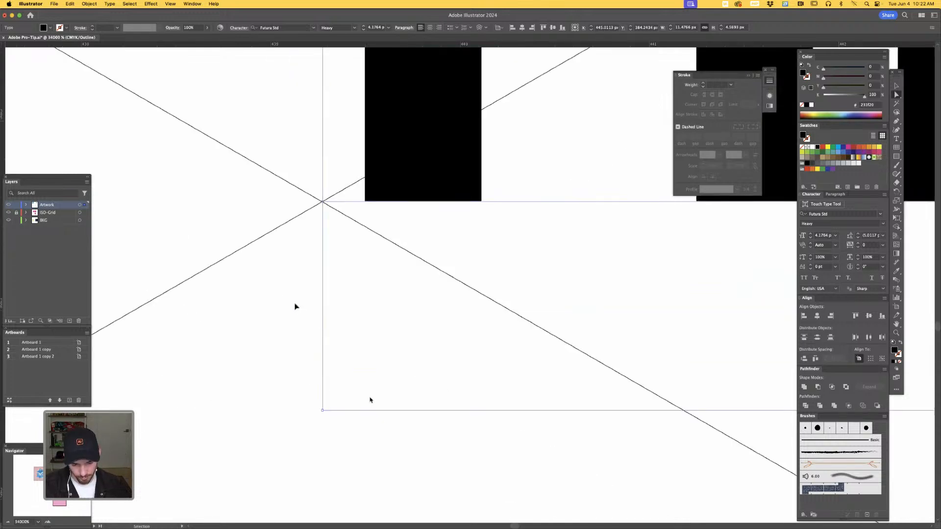
{"action": "left_click_drag", "start_coordinate": [634, 326], "coordinate": [525, 377]}
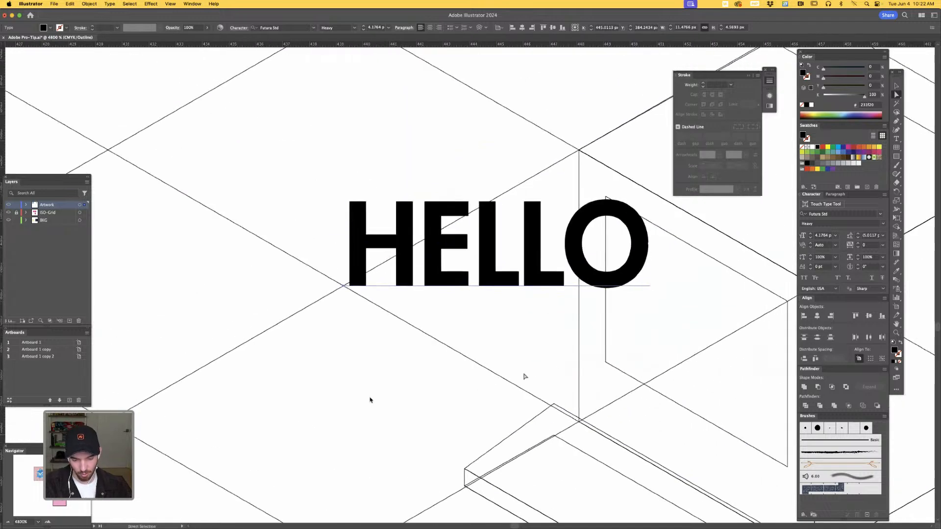
- Shear the HELLO text vertically with Free Transform so its baseline follows the grid line descending toward the cube
{"action": "left_click_drag", "start_coordinate": [629, 365], "coordinate": [580, 399]}
{"action": "key", "text": "v"}
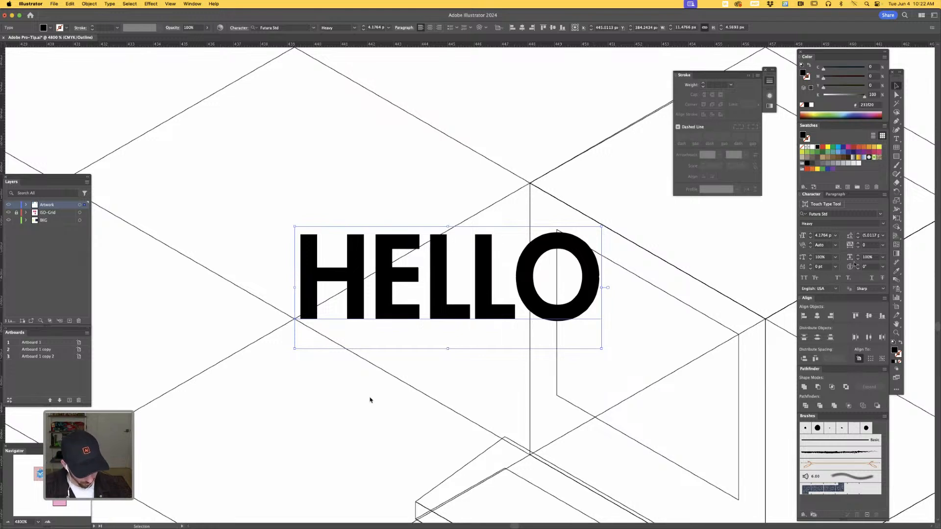
{"action": "key", "text": "i"}
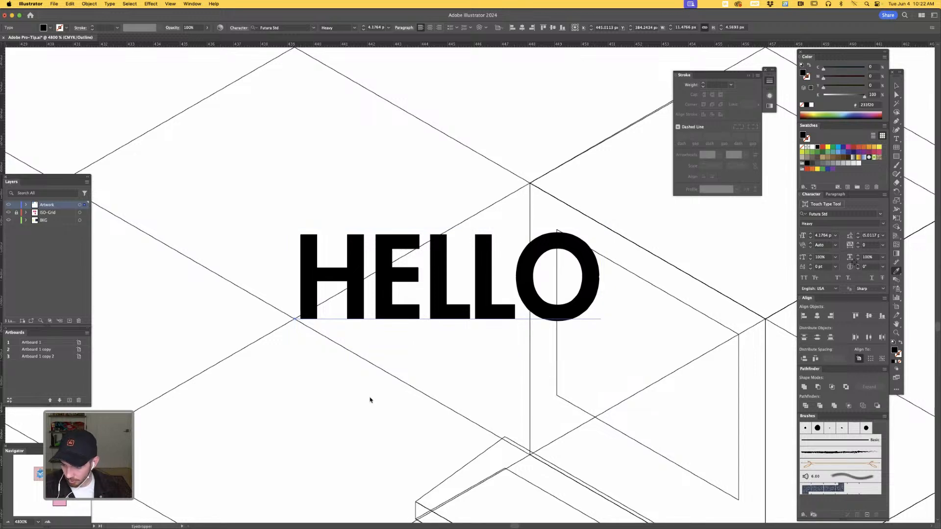
{"action": "key", "text": "e"}
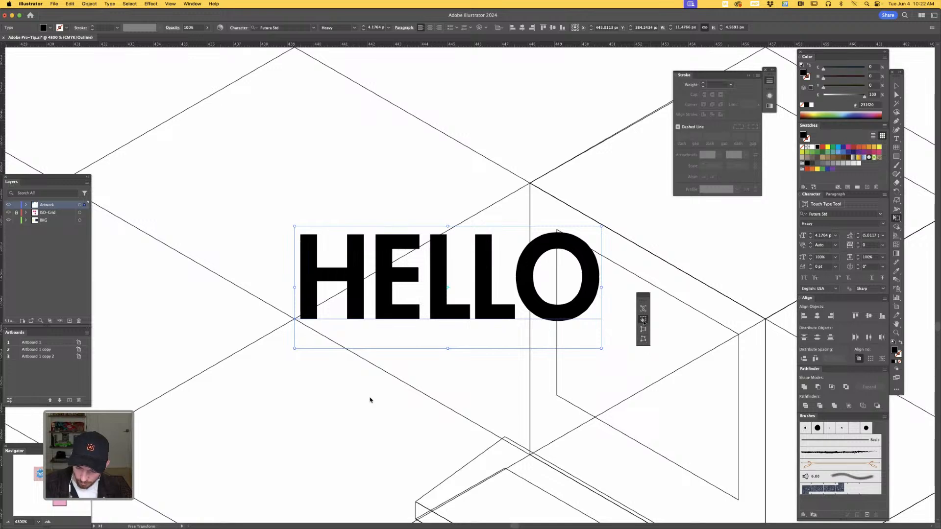
{"action": "left_click_drag", "start_coordinate": [601, 287], "coordinate": [663, 405]}
- Fine-tune the HELLO text's shear so its baseline lies exactly on the grid line, and return to Preview
{"action": "key", "text": "z"}
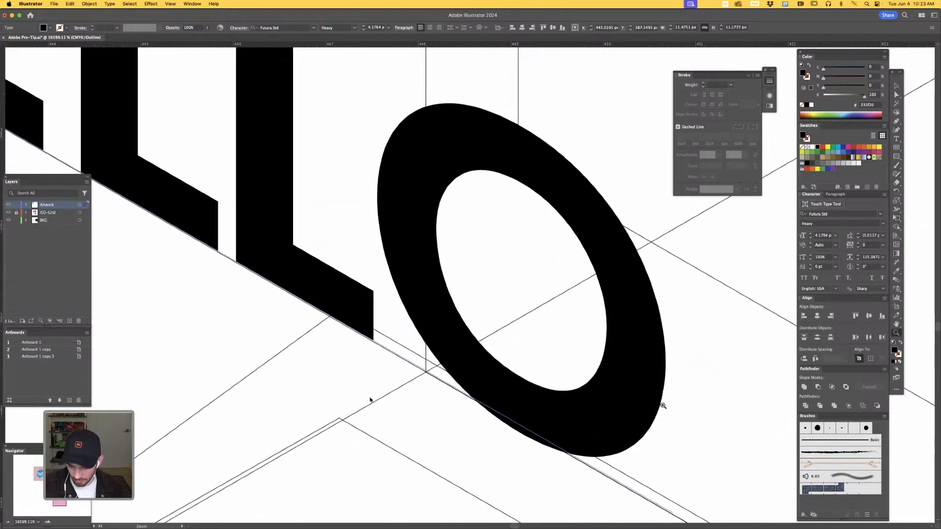
{"action": "key", "text": "e"}
{"action": "left_click_drag", "start_coordinate": [712, 319], "coordinate": [616, 310]}
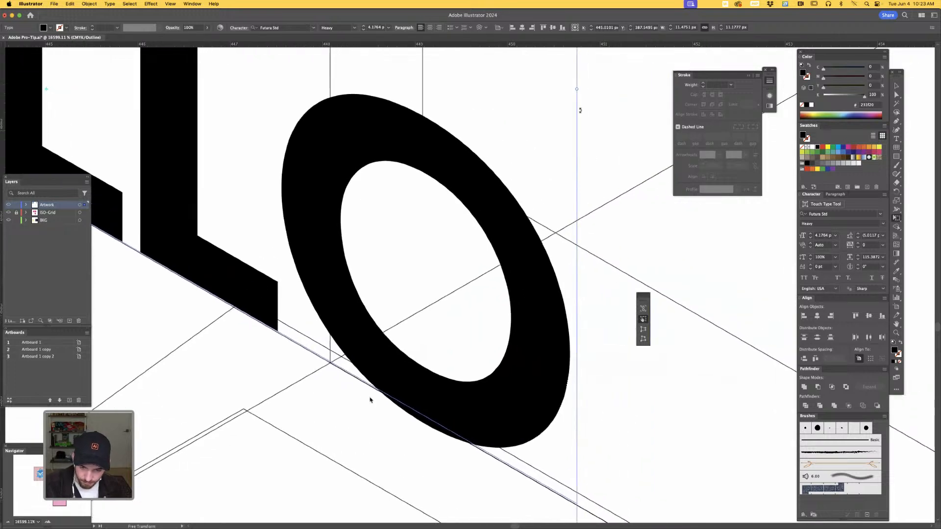
{"action": "left_click_drag", "start_coordinate": [577, 89], "coordinate": [577, 90]}
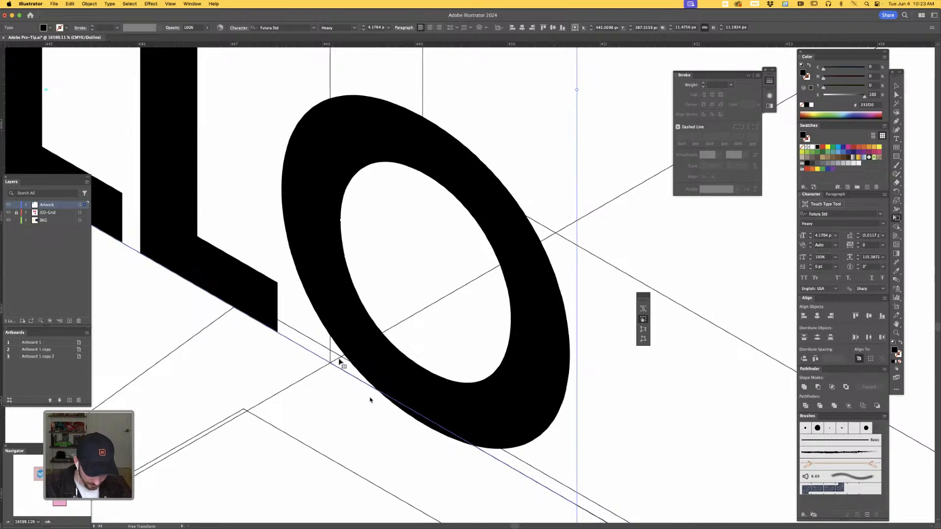
{"action": "key", "text": "super+y"}
- Move the skewed HELLO text onto the computer's screen panel
{"action": "key", "text": "v"}
{"action": "scroll", "coordinate": [340, 361], "scroll_direction": "down", "scroll_amount": 5}
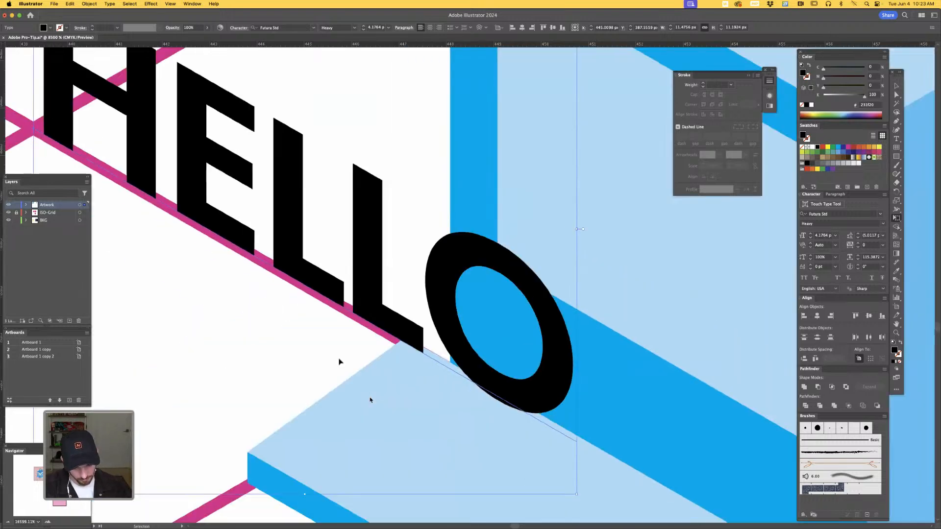
{"action": "key", "text": "super+minus"}
{"action": "key", "text": "super+minus"}
{"action": "left_click_drag", "start_coordinate": [608, 391], "coordinate": [580, 430]}
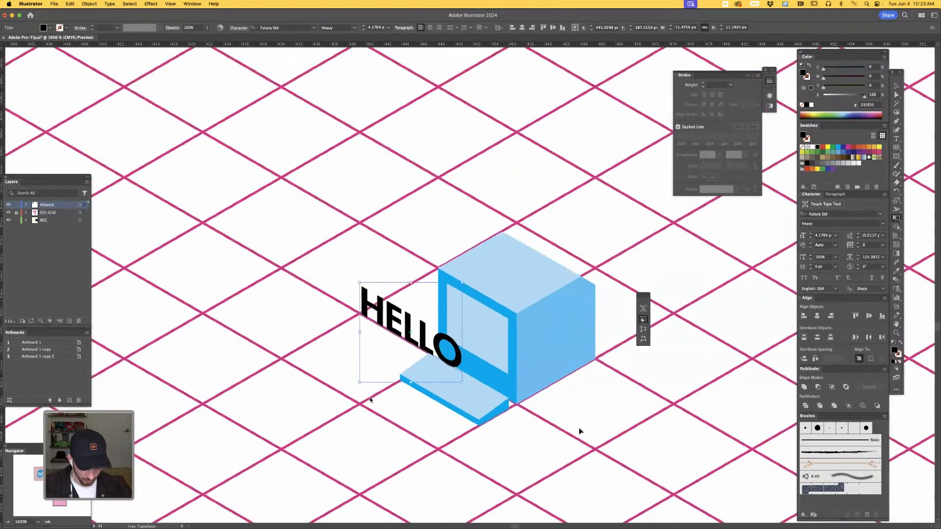
{"action": "left_click", "coordinate": [597, 399]}
{"action": "left_click_drag", "start_coordinate": [421, 336], "coordinate": [501, 352]}
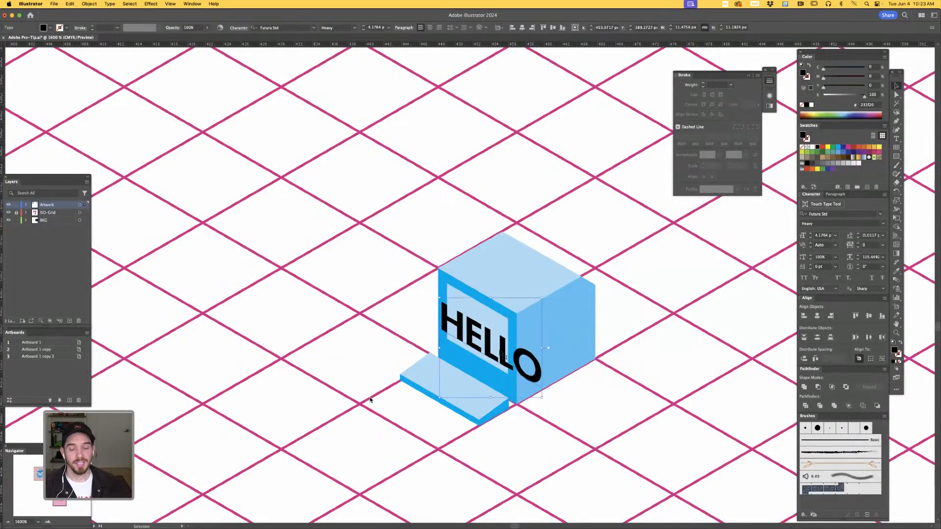
- Keep a black HELLO copy away from the computer, and scale the one on the screen to fit, coloured the front face's blue
{"action": "left_click_drag", "start_coordinate": [461, 348], "coordinate": [243, 103]}
{"action": "left_click_drag", "start_coordinate": [531, 376], "coordinate": [499, 334]}
{"action": "key", "text": "a"}
{"action": "left_click", "coordinate": [537, 394]}
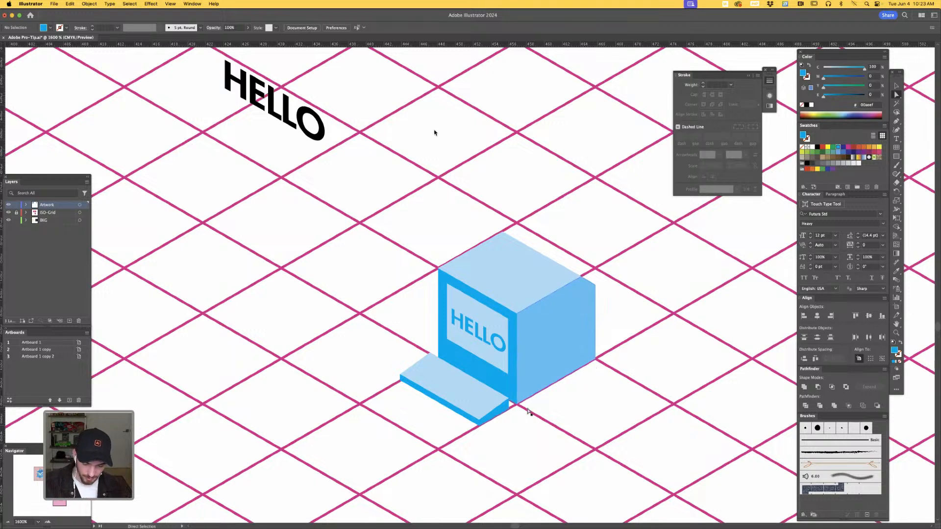
- Copy the bottom edge of the cube's right face, paste it in front, and raise it slightly up the face
{"action": "key", "text": "z"}
{"action": "left_click_drag", "start_coordinate": [520, 405], "coordinate": [590, 410]}
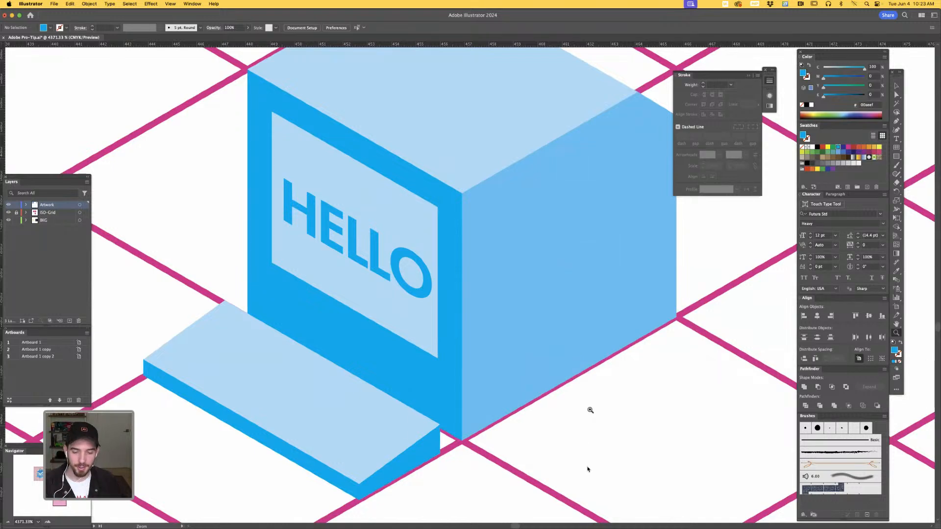
{"action": "key", "text": "a"}
{"action": "left_click_drag", "start_coordinate": [605, 398], "coordinate": [590, 416]}
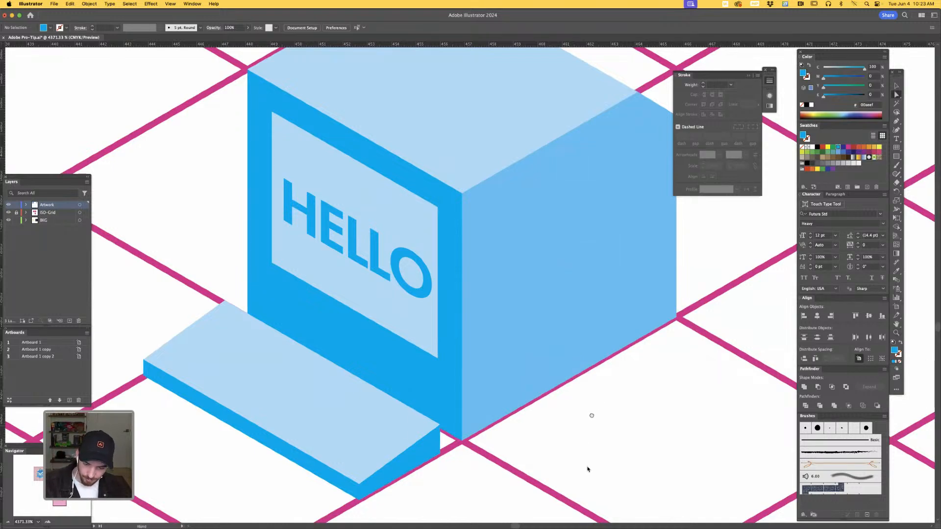
{"action": "left_click", "coordinate": [526, 416]}
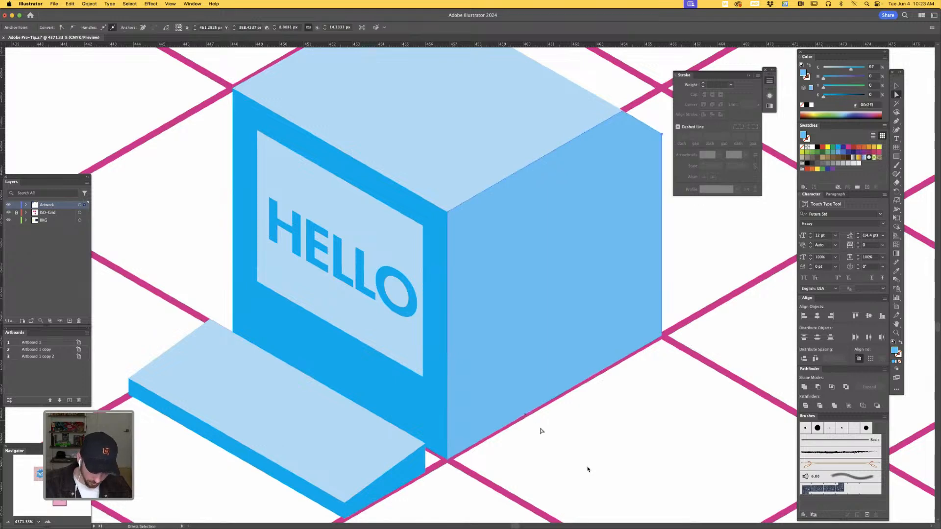
{"action": "key", "text": "super+c"}
{"action": "key", "text": "super+f"}
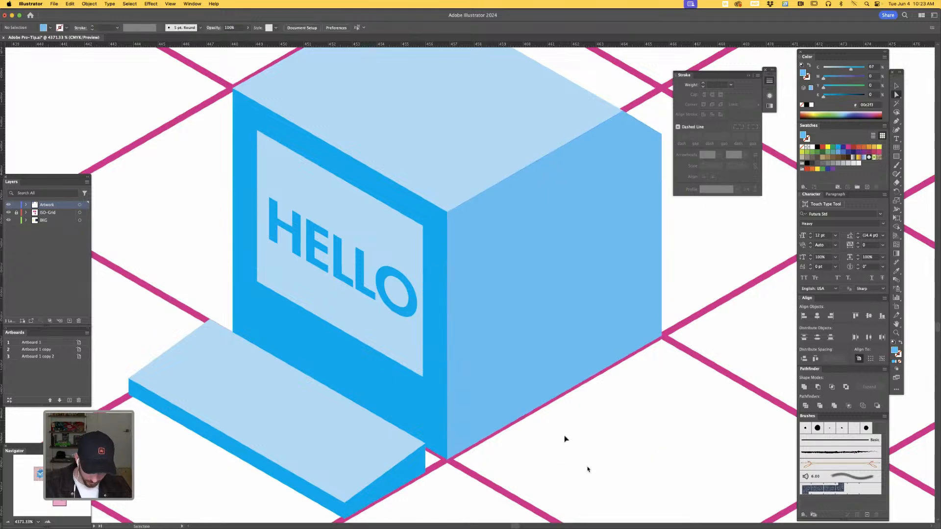
{"action": "left_click_drag", "start_coordinate": [552, 401], "coordinate": [550, 371]}
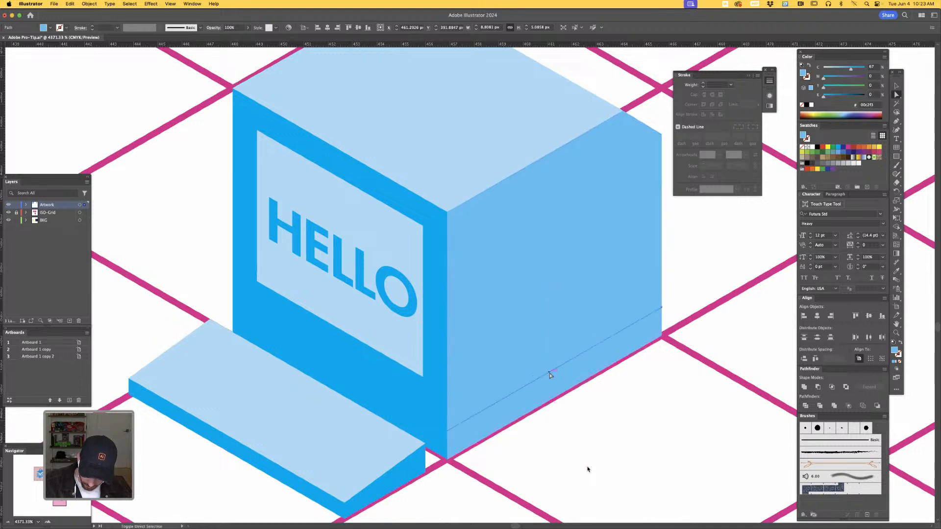
- In Outline view, duplicate the raised edge just above itself, close the two lines into a thin band, and return to Preview
{"action": "key", "text": "v"}
{"action": "key", "text": "super+y"}
{"action": "key", "text": "a"}
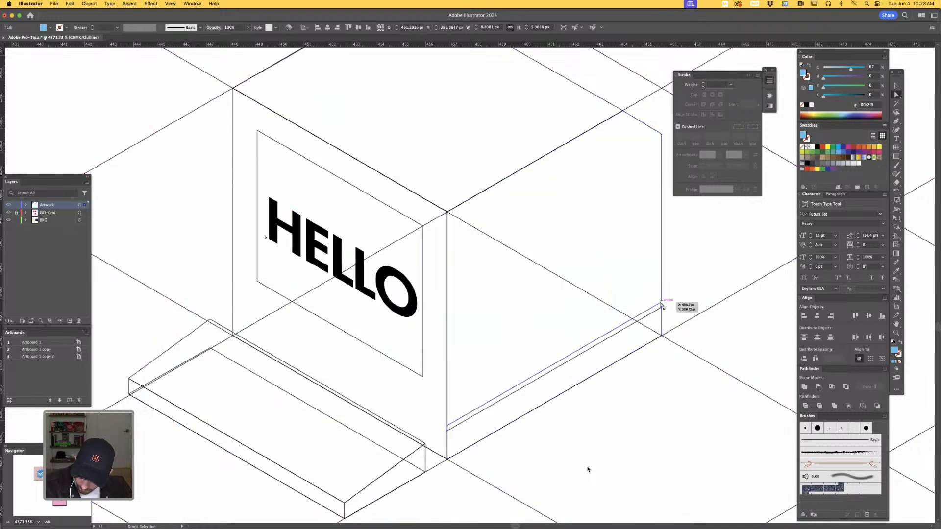
{"action": "key", "text": "v"}
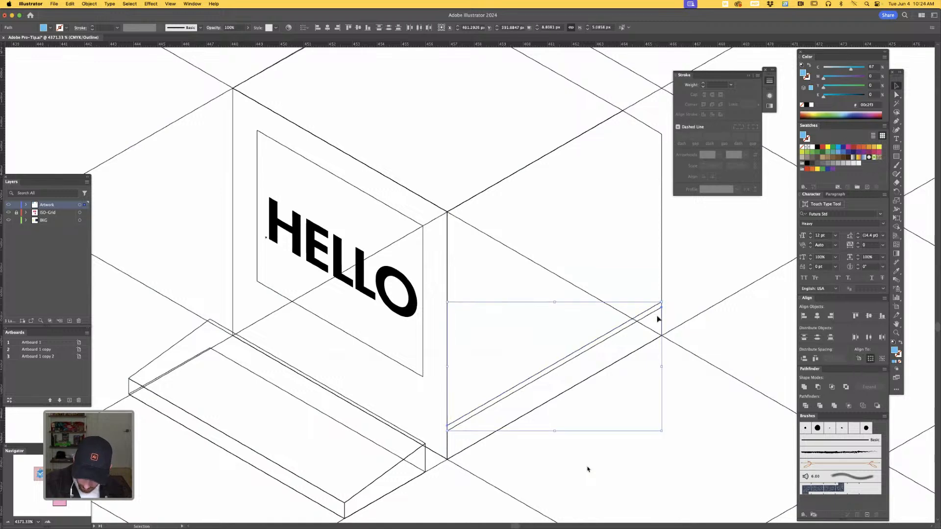
{"action": "key", "text": "a"}
{"action": "key", "text": "v"}
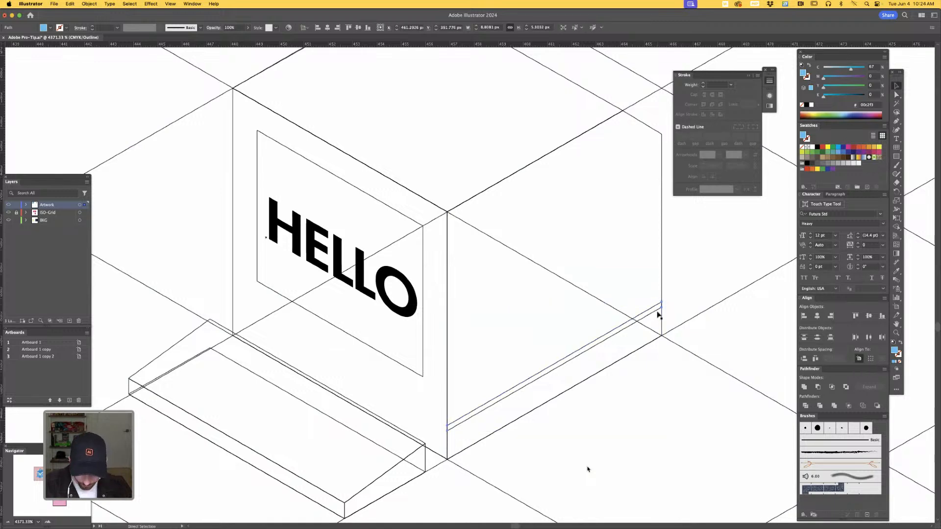
{"action": "key", "text": "super+y"}
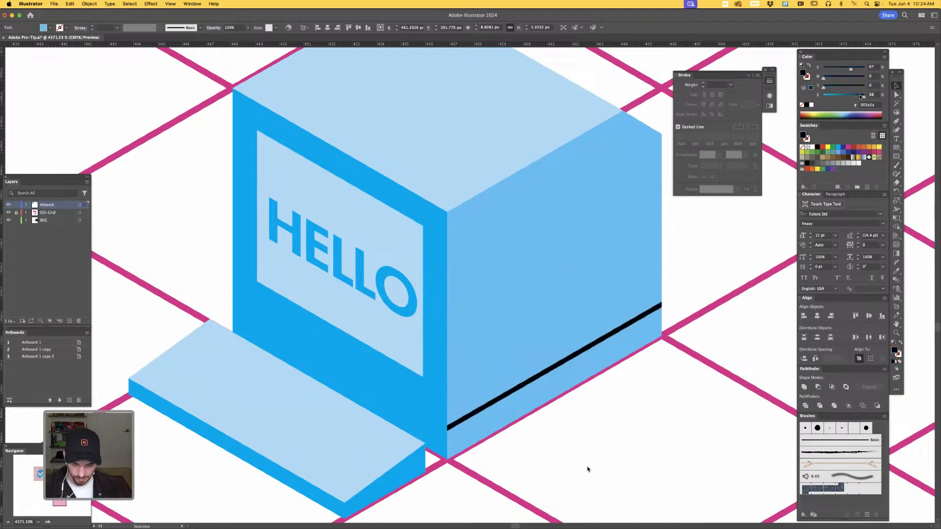
- Fill the thin band on the right face with dark navy, K about 91, and move it slightly higher
{"action": "left_click_drag", "start_coordinate": [860, 97], "coordinate": [860, 96]}
{"action": "key", "text": "a"}
{"action": "left_click_drag", "start_coordinate": [596, 346], "coordinate": [596, 336]}
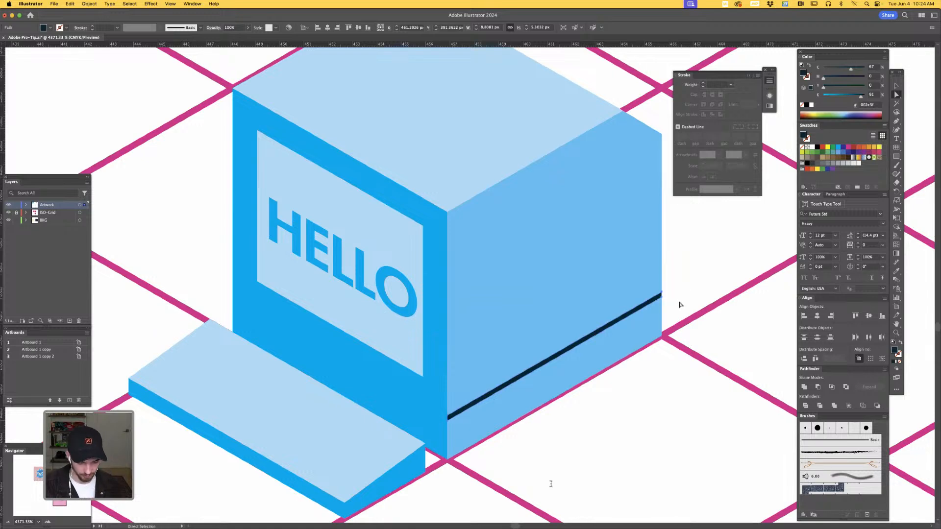
- Copy the front face's bottom edge and raise it to meet the dark band at the cube's front corner
{"action": "left_click", "coordinate": [441, 460]}
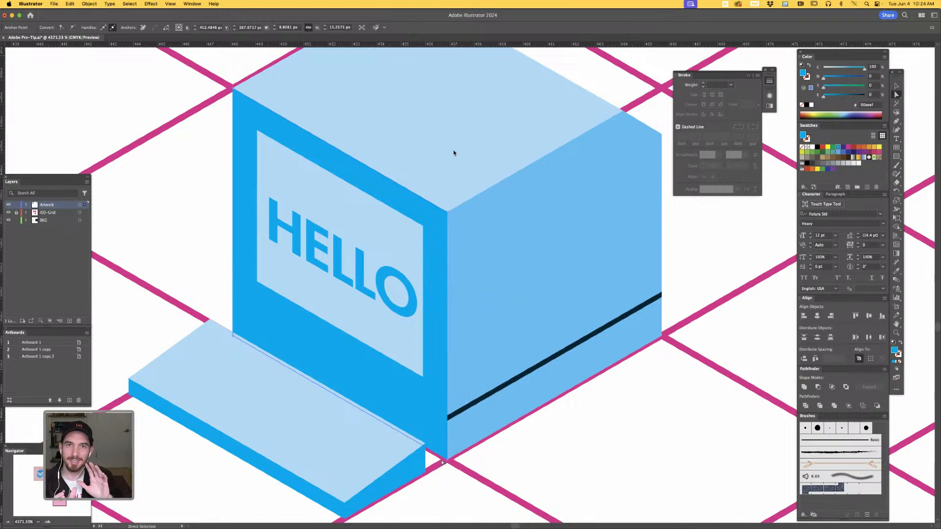
{"action": "left_click", "coordinate": [425, 134]}
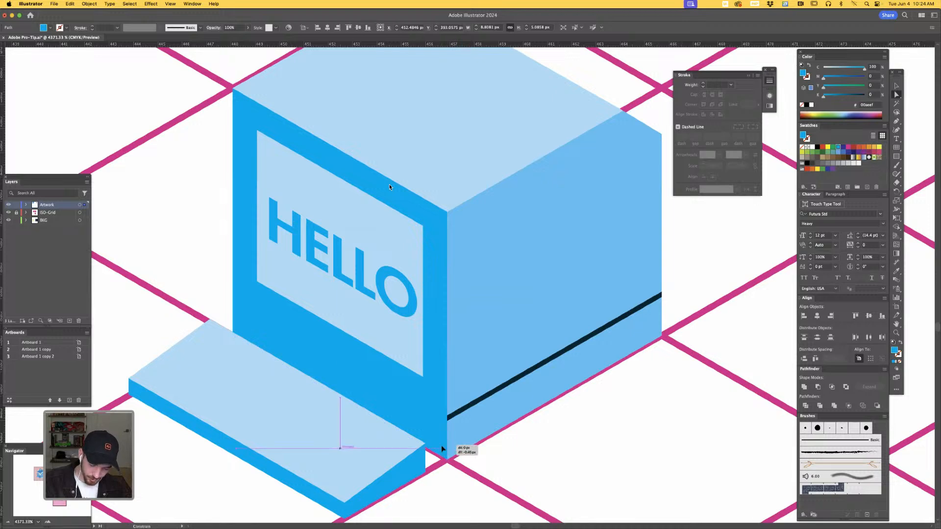
{"action": "left_click", "coordinate": [453, 416]}
{"action": "left_click_drag", "start_coordinate": [453, 416], "coordinate": [448, 420]}
{"action": "left_click", "coordinate": [571, 442]}
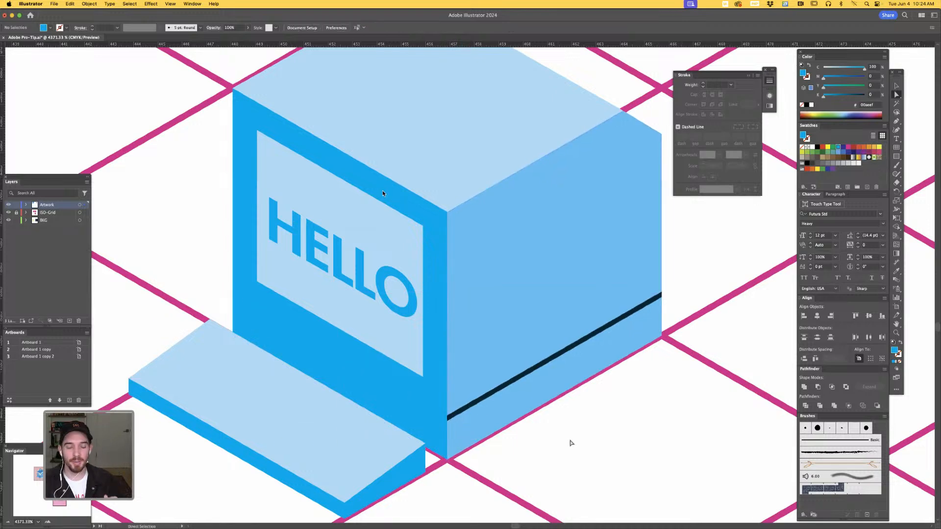
- Hide the ISO-Grid layer to show the computer artwork without the grid
{"action": "key", "text": "super+minus"}
{"action": "key", "text": "super+minus"}
{"action": "key", "text": "super+minus"}
{"action": "key", "text": "super+minus"}
{"action": "key", "text": "super+minus"}
{"action": "key", "text": "super+minus"}
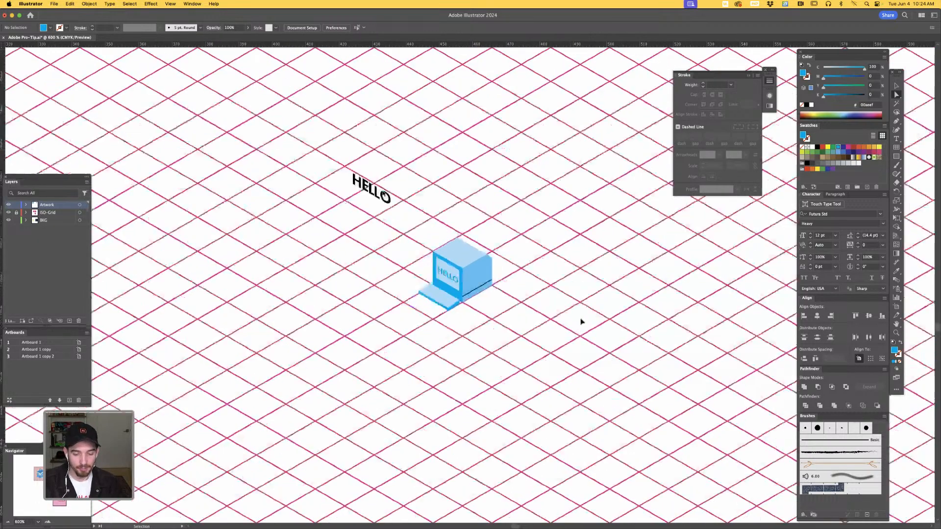
{"action": "key", "text": "super+minus"}
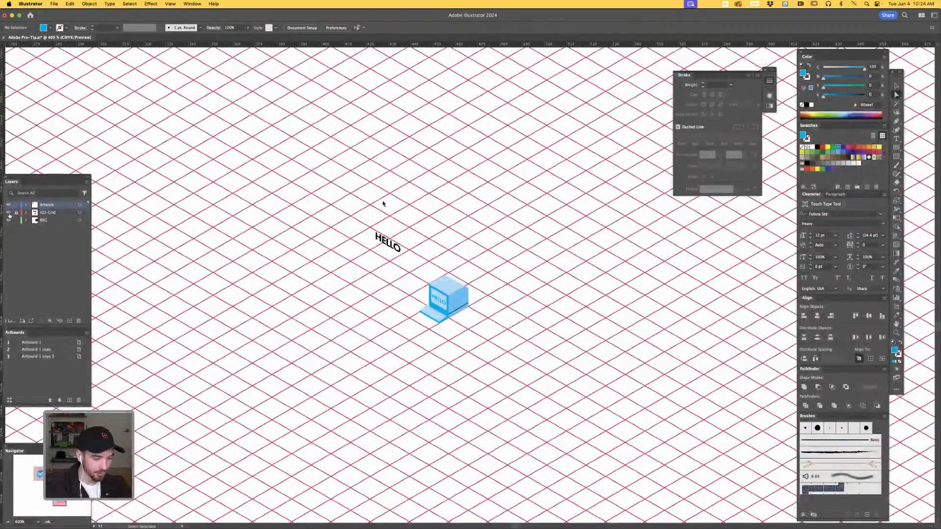
{"action": "left_click", "coordinate": [9, 214]}
{"action": "left_click", "coordinate": [9, 214]}
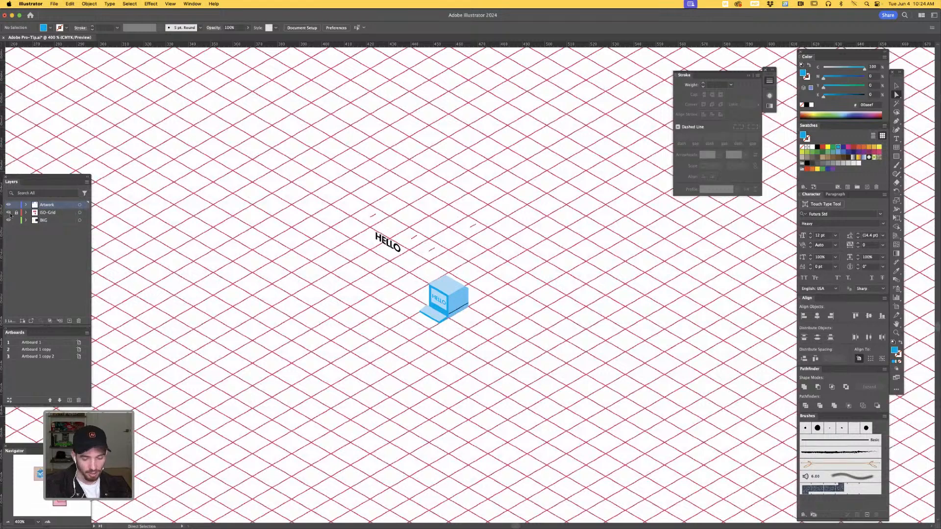
{"action": "left_click", "coordinate": [9, 214]}
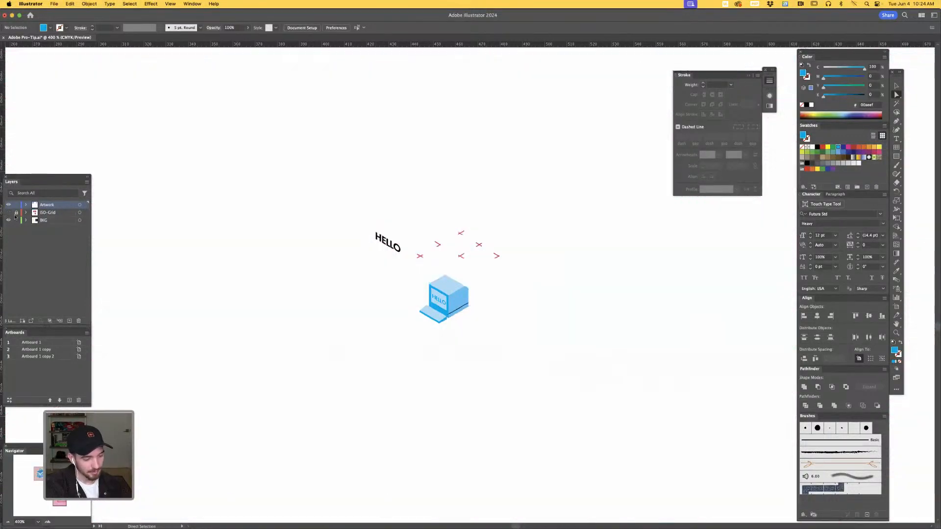
- Examine the simple computer without the grid, and compare it with the detailed finished computer on the dark blue artboard
{"action": "key", "text": "z"}
{"action": "left_click_drag", "start_coordinate": [463, 295], "coordinate": [622, 219]}
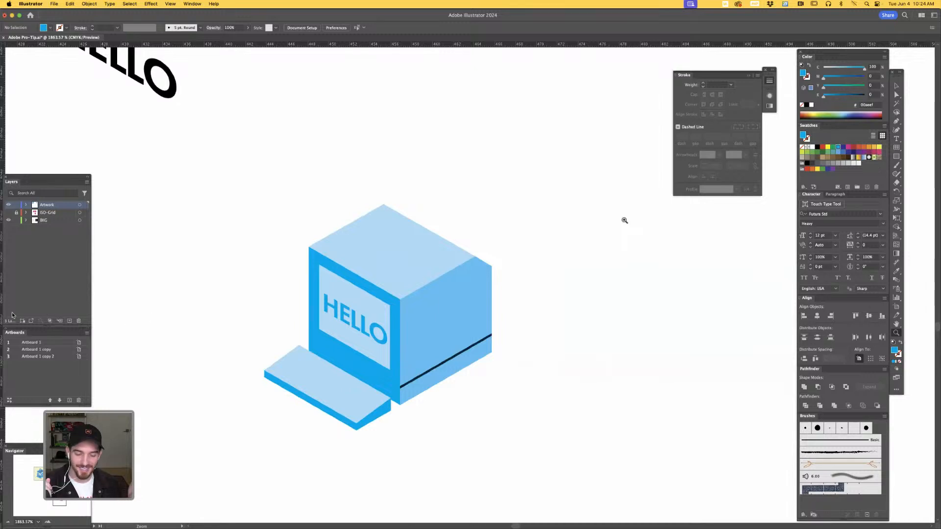
{"action": "key", "text": "super+minus"}
{"action": "key", "text": "super+minus"}
{"action": "key", "text": "super+minus"}
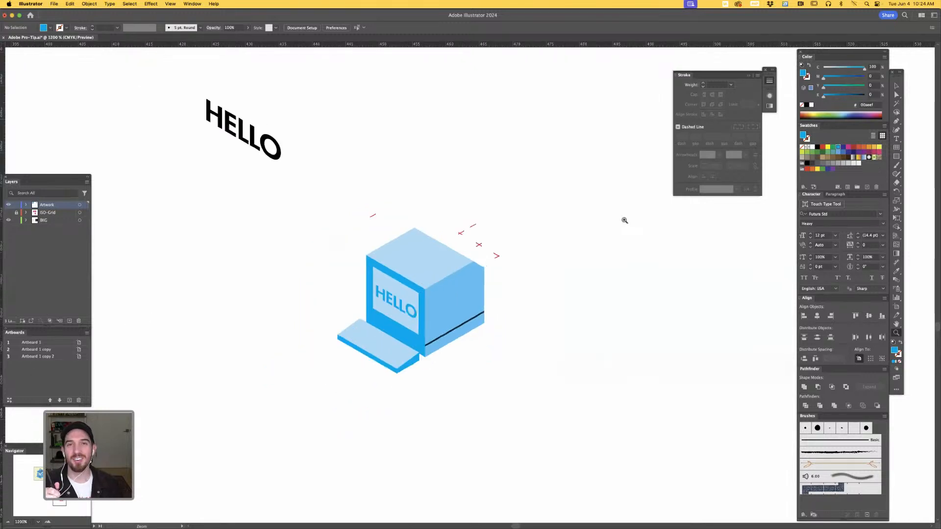
{"action": "key", "text": "super+minus"}
{"action": "key", "text": "super+minus"}
{"action": "key", "text": "super+minus"}
{"action": "key", "text": "super+minus"}
{"action": "key", "text": "space"}
{"action": "left_click_drag", "start_coordinate": [513, 160], "coordinate": [527, 379]}
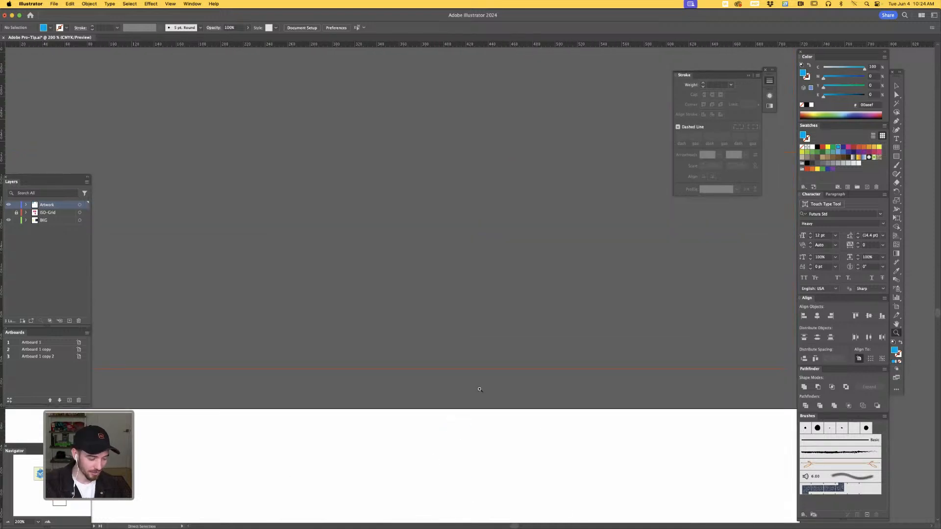
{"action": "key", "text": "super+minus"}
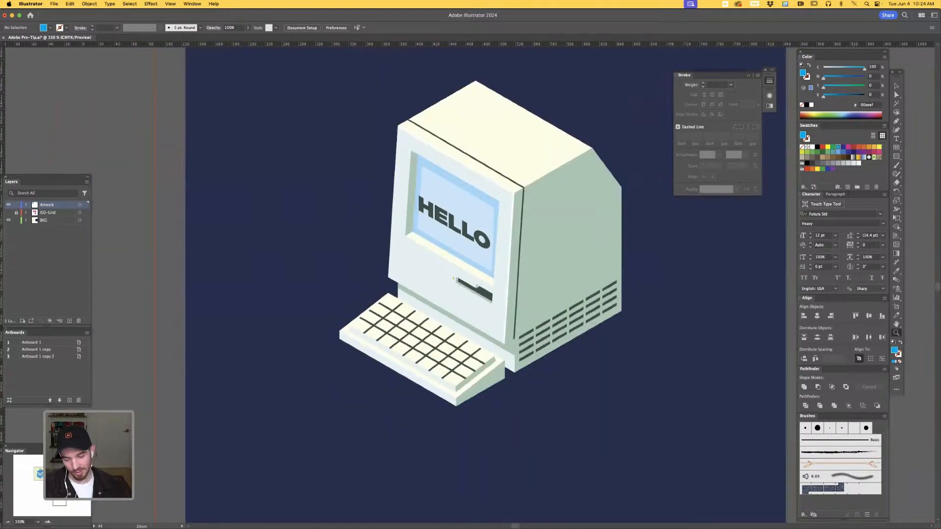